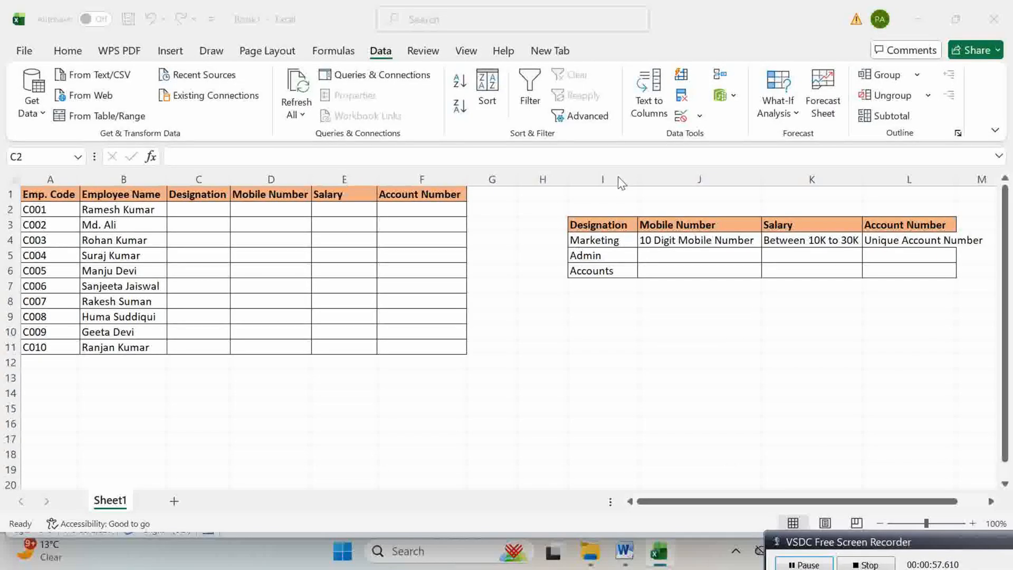
# Step: Check the designation options in column I, then select Designation cells C2:C11
pyautogui.click(604, 180)
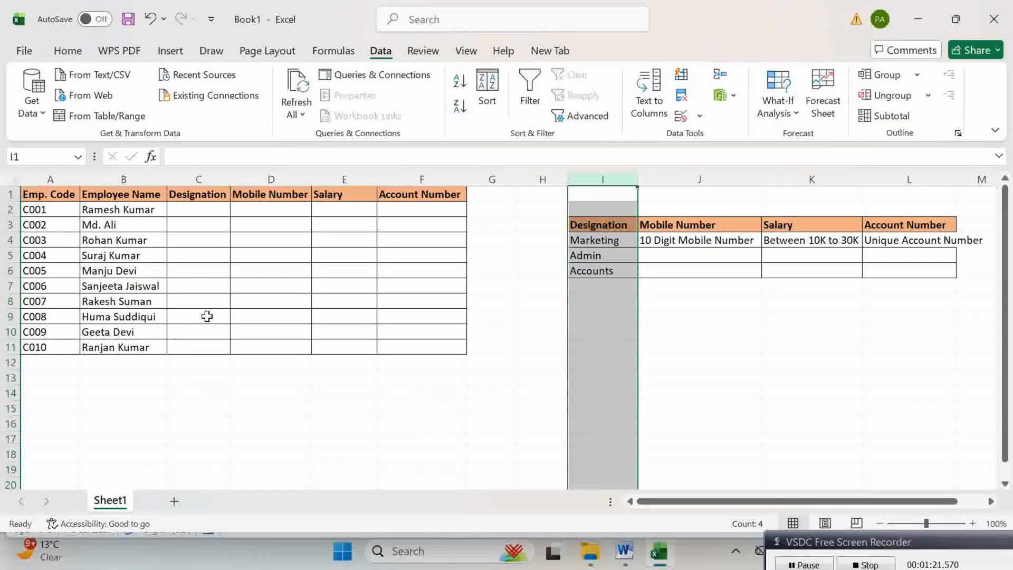
pyautogui.click(204, 262)
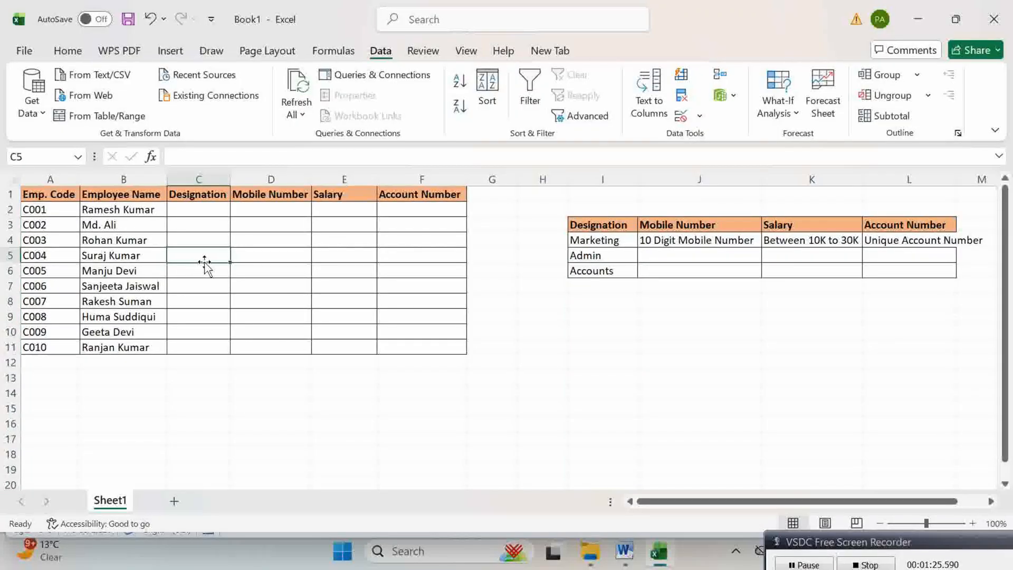
pyautogui.click(205, 210)
pyautogui.moveTo(206, 210); pyautogui.dragTo(209, 346)
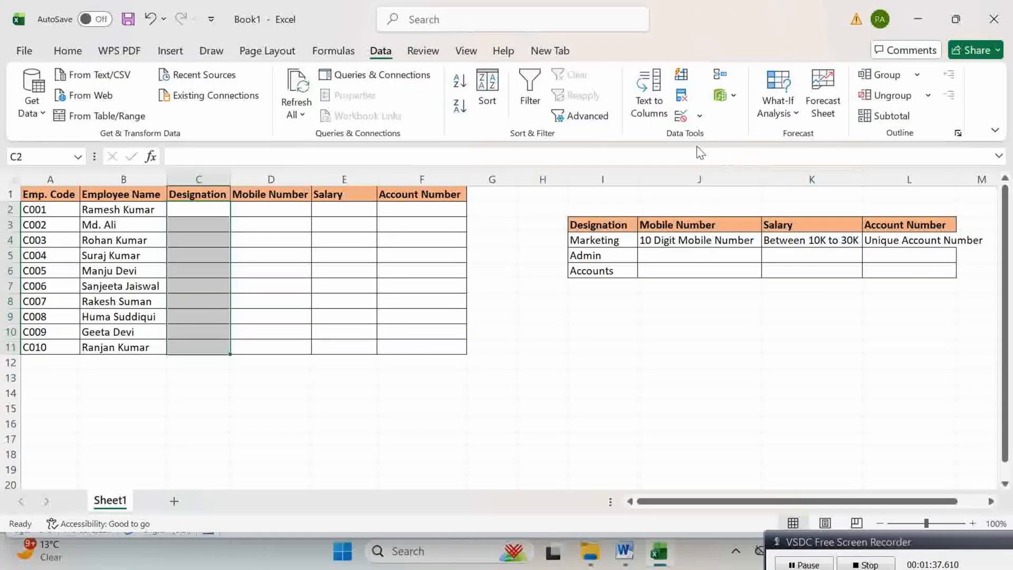
# Step: Set a List validation on C2:C11 using source =$I$4:$I$6 (Marketing, Admin, Accounts)
pyautogui.click(701, 116)
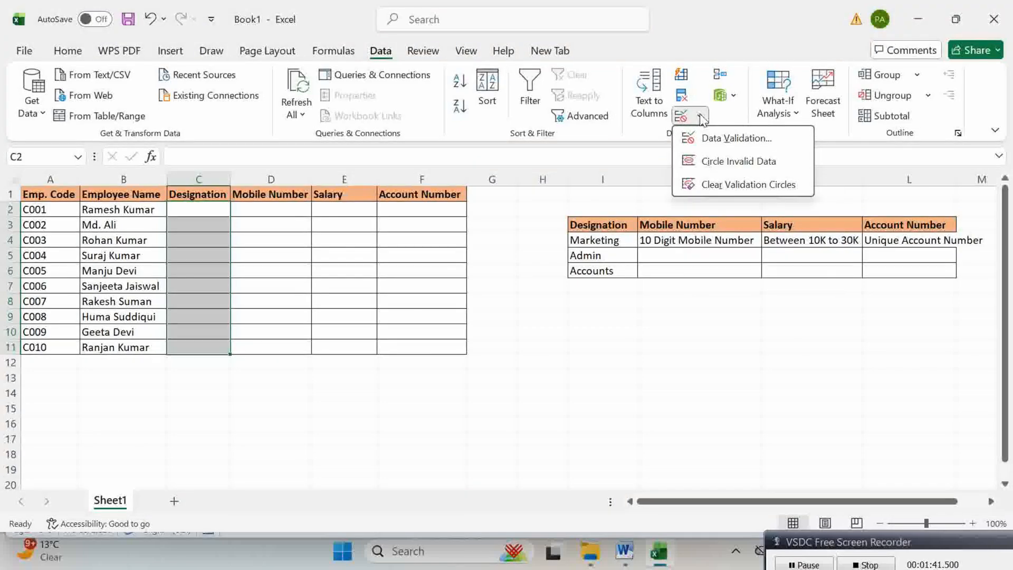
pyautogui.click(717, 138)
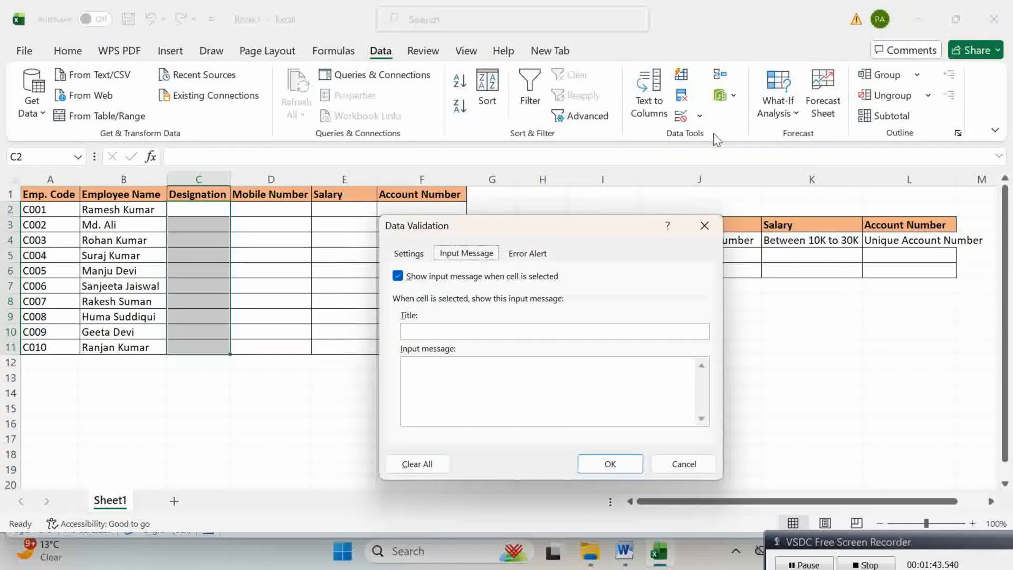
pyautogui.click(415, 254)
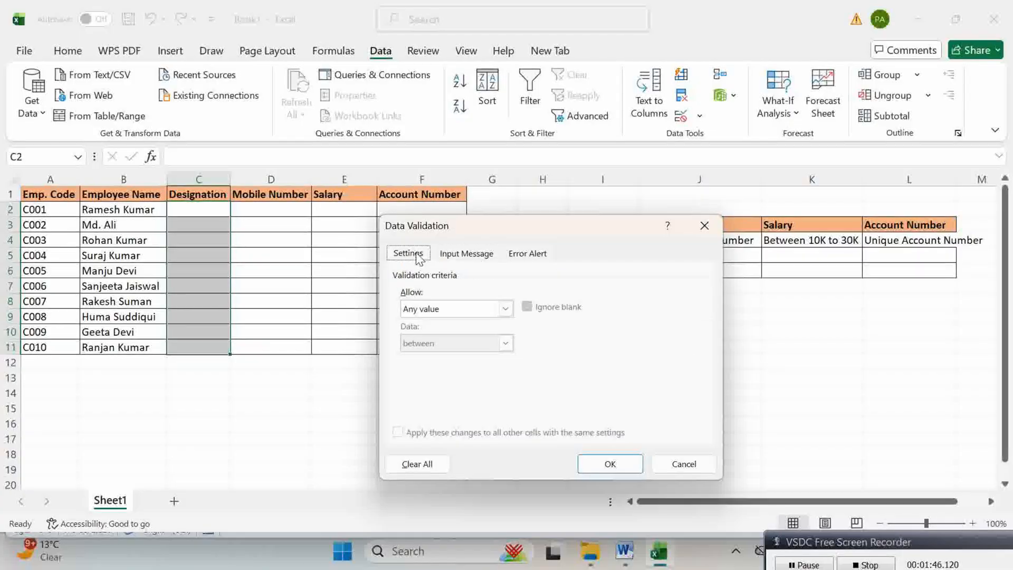
pyautogui.click(427, 309)
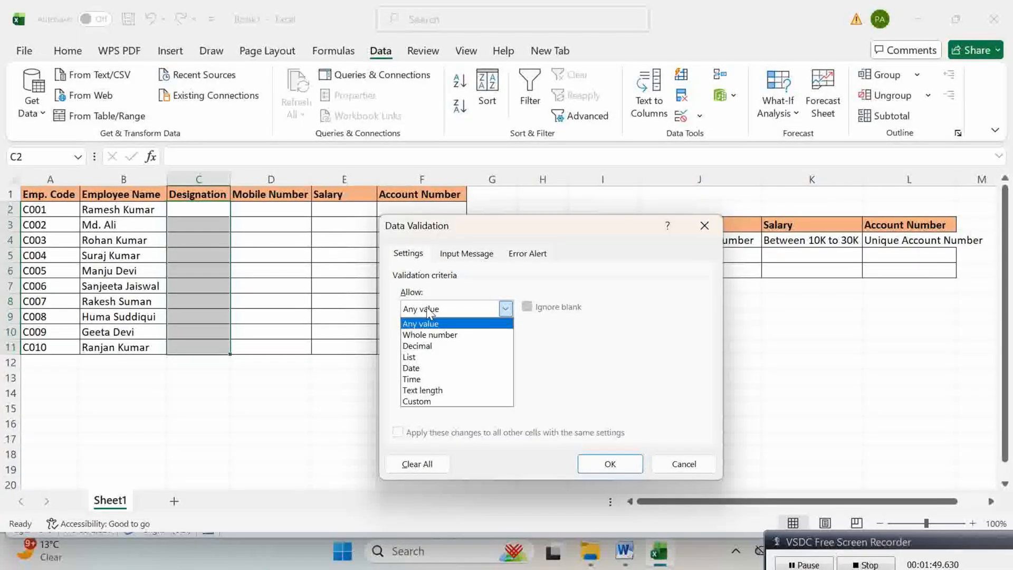
pyautogui.click(424, 358)
pyautogui.moveTo(547, 223); pyautogui.dragTo(365, 197)
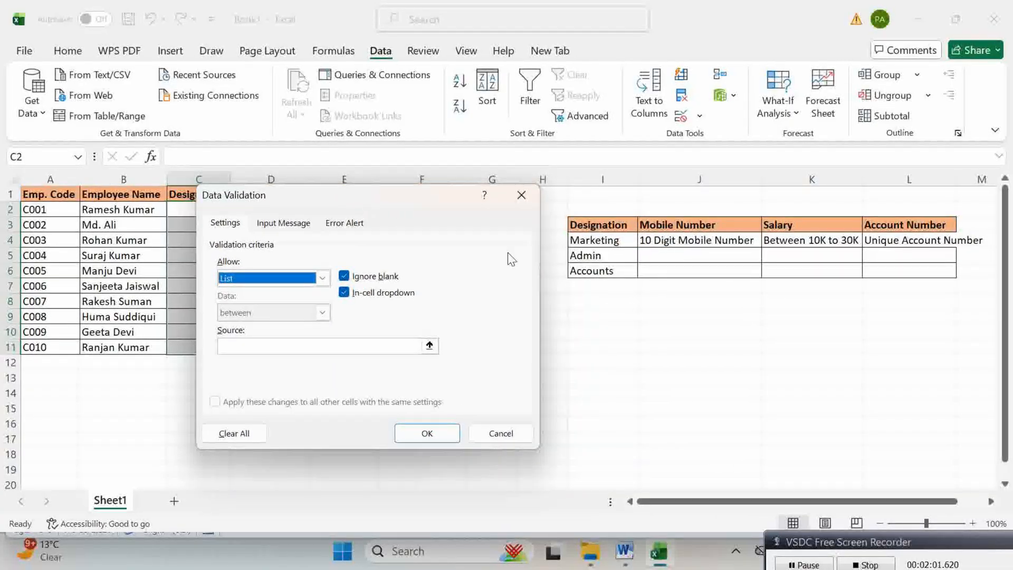
pyautogui.click(267, 346)
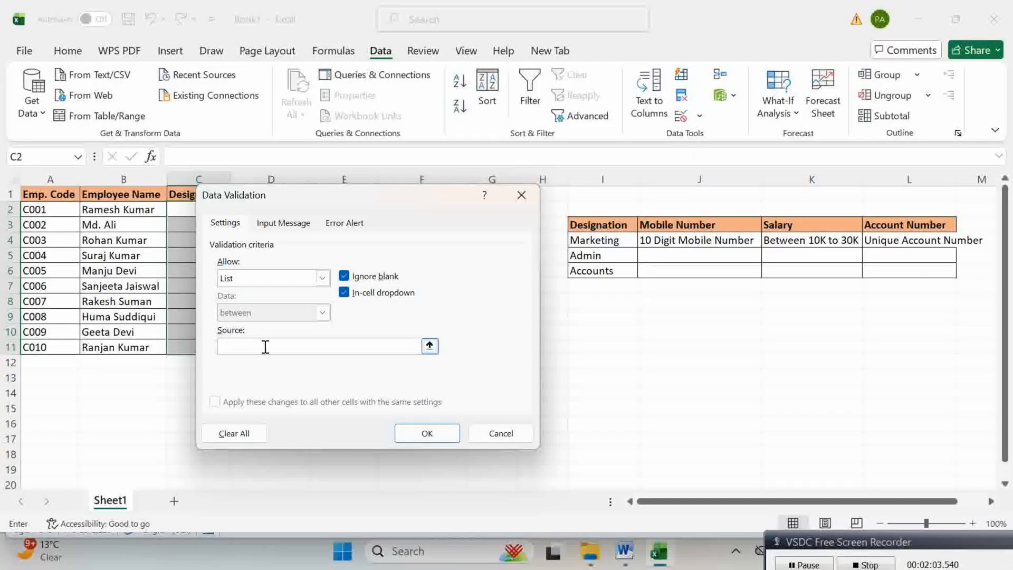
pyautogui.moveTo(611, 238); pyautogui.dragTo(591, 273)
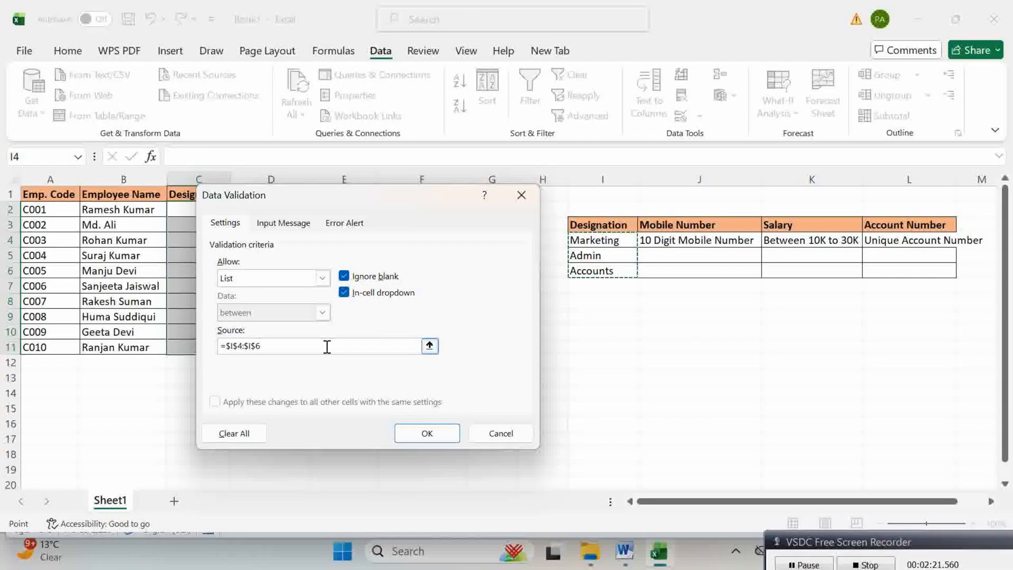
# Step: Add an input message titled 'Designation' with the text 'Plz Select from the List'
pyautogui.click(285, 223)
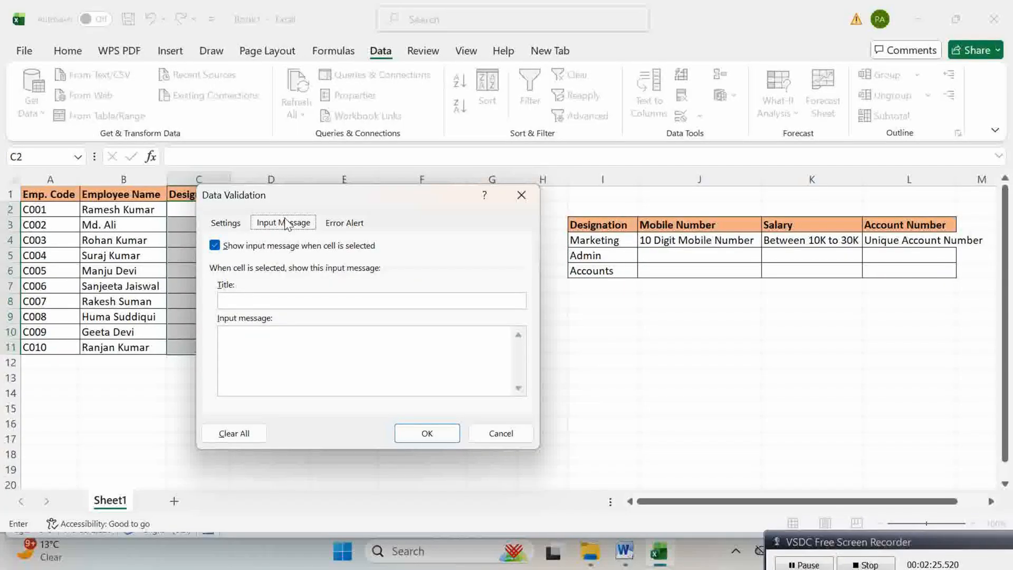
pyautogui.click(247, 306)
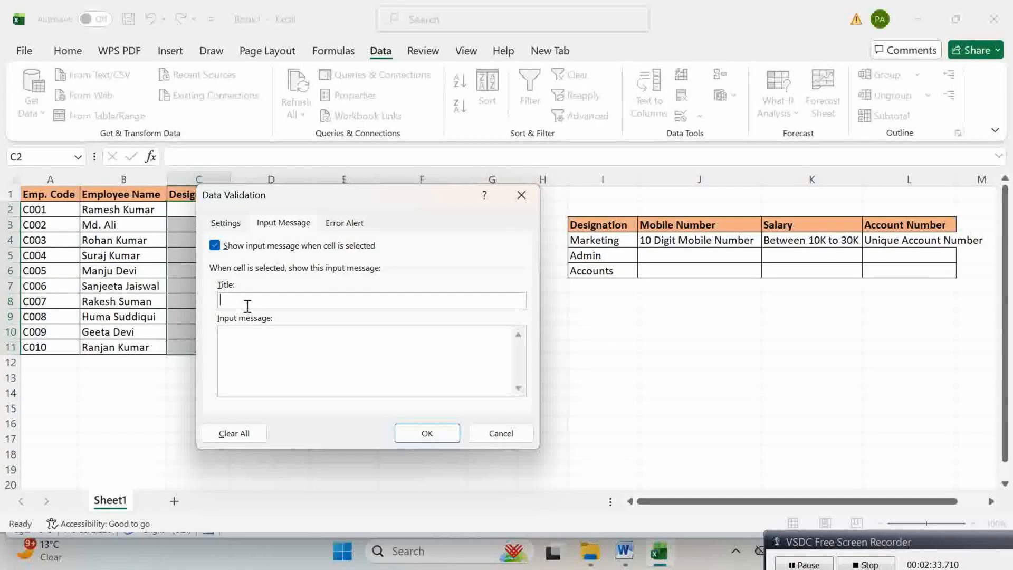
pyautogui.moveTo(338, 194); pyautogui.dragTo(427, 219)
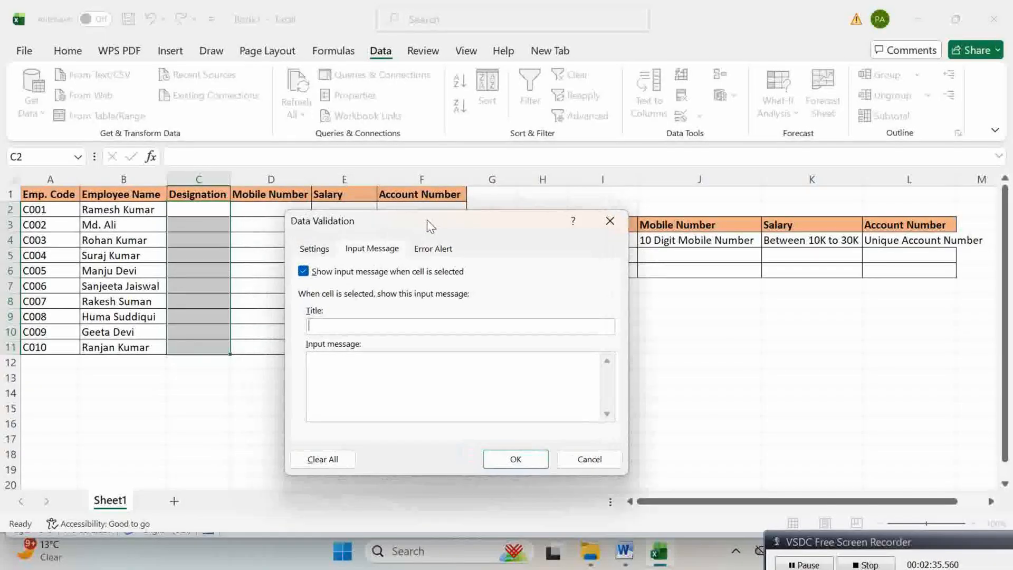
pyautogui.write('Designation')
pyautogui.click(348, 366)
pyautogui.write('Plz Select from ')
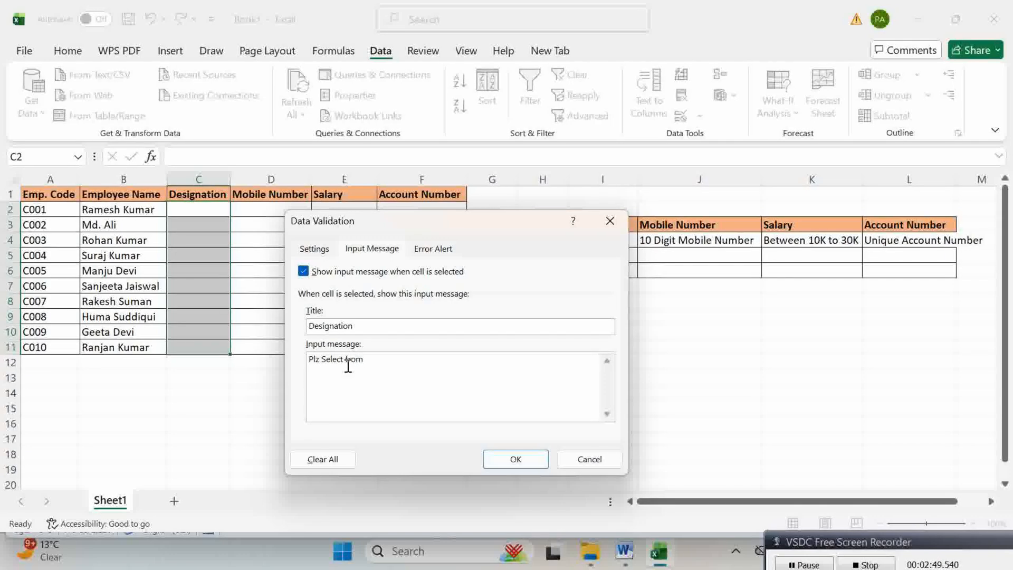
pyautogui.write('the List')
# Step: Give the rule a Warning-style error alert reading 'Invalid Entry' and apply it
pyautogui.click(441, 249)
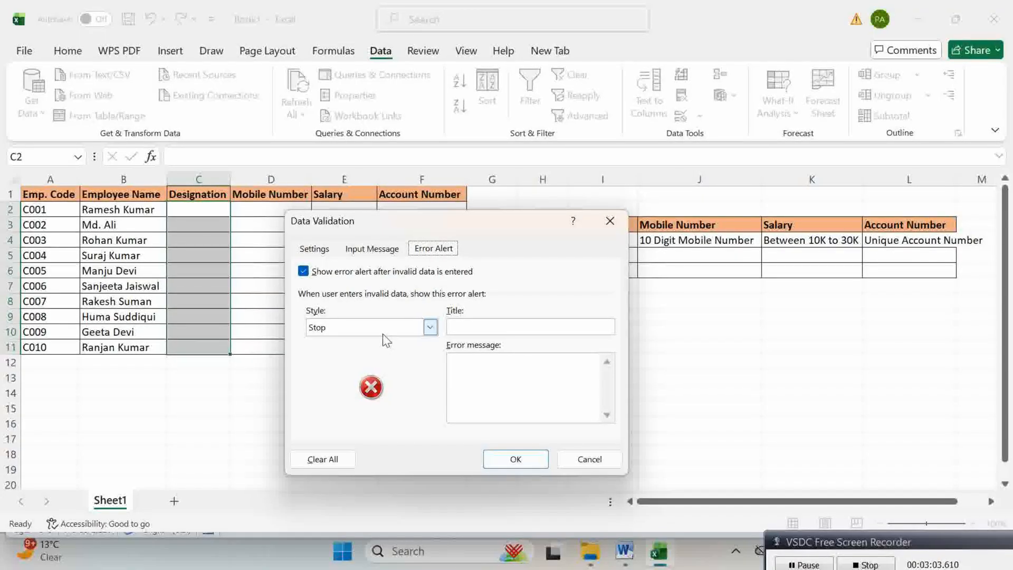
pyautogui.click(430, 327)
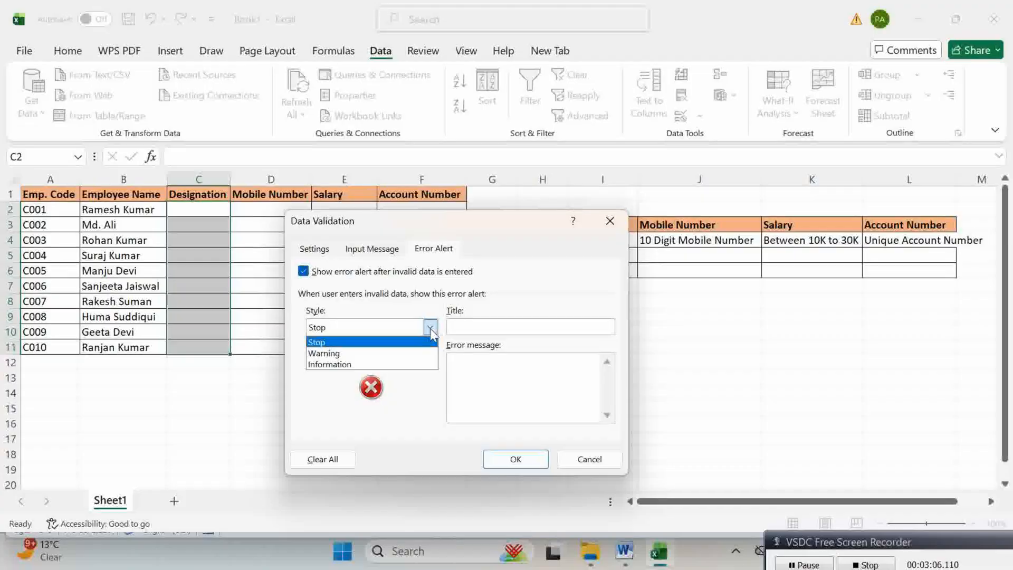
pyautogui.click(339, 353)
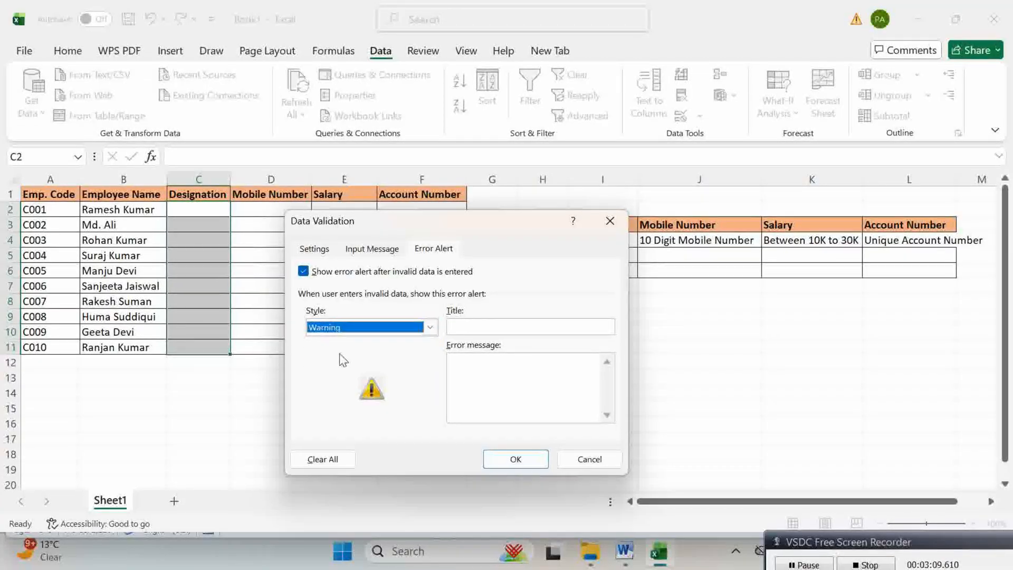
pyautogui.click(469, 397)
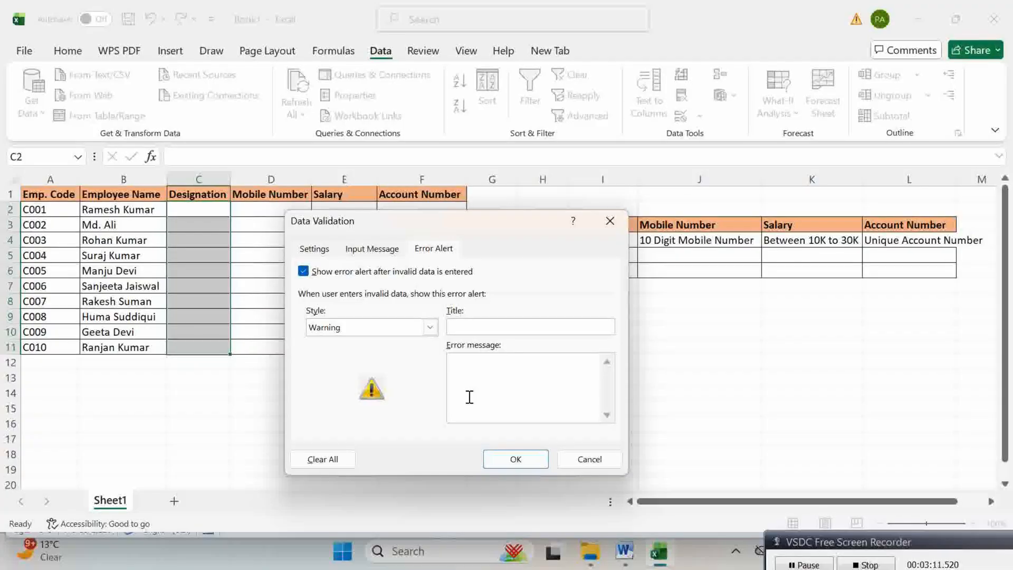
pyautogui.write('Invalid Entry')
pyautogui.click(512, 457)
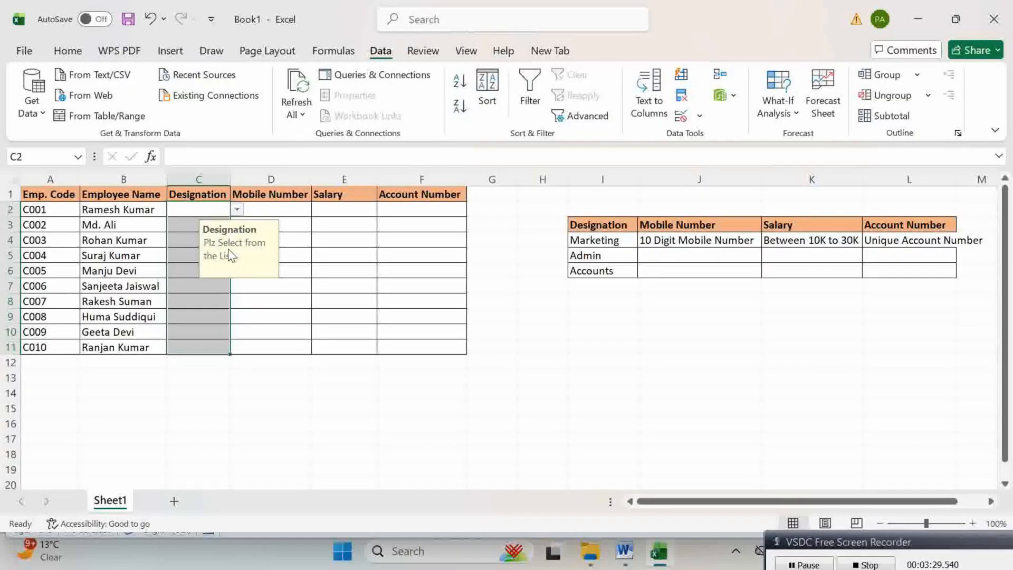
# Step: Pick Marketing for C2, Admin for C3 and Admin for C5 from the in-cell dropdowns
pyautogui.click(238, 210)
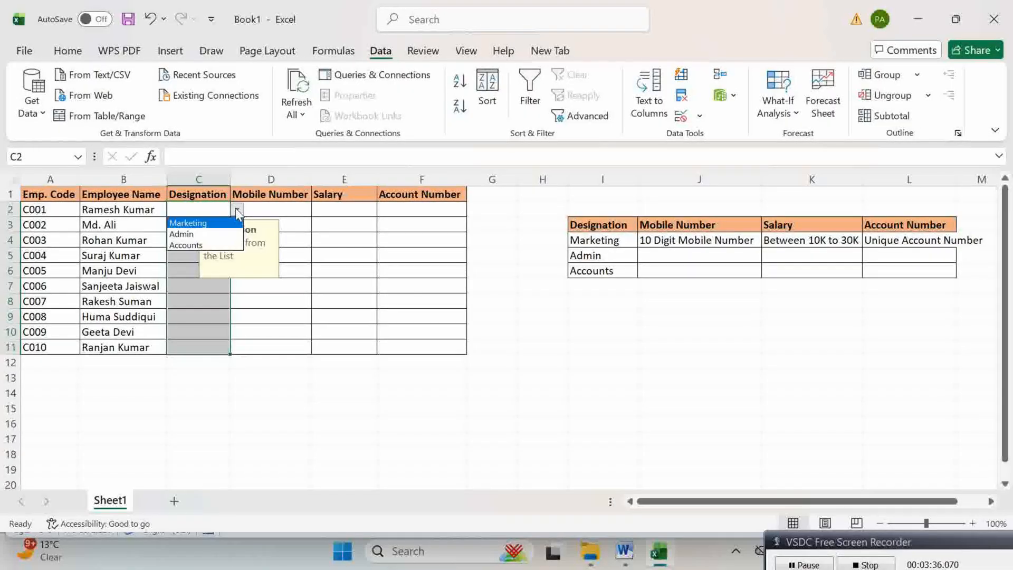
pyautogui.click(193, 223)
pyautogui.click(192, 225)
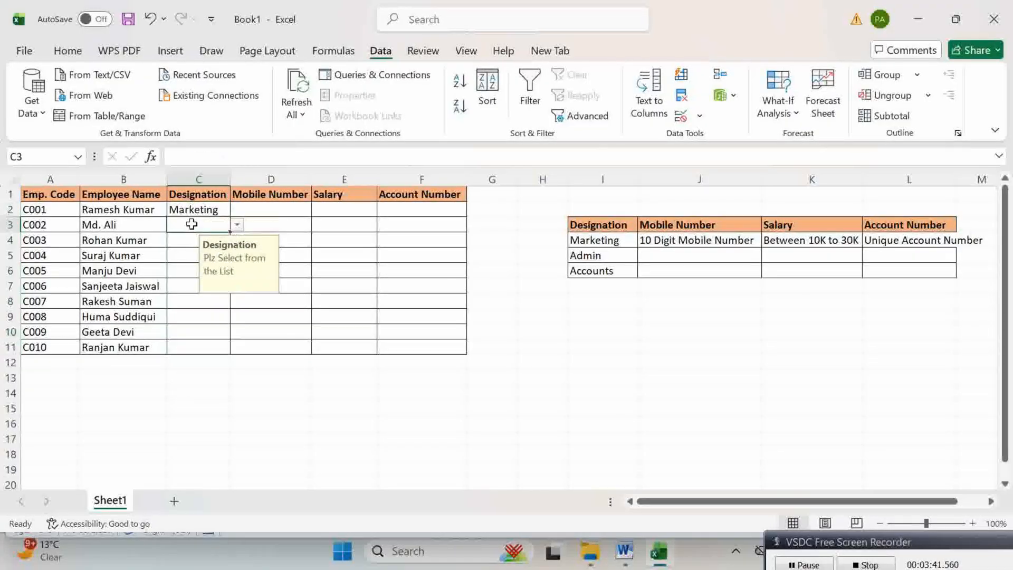
pyautogui.click(237, 224)
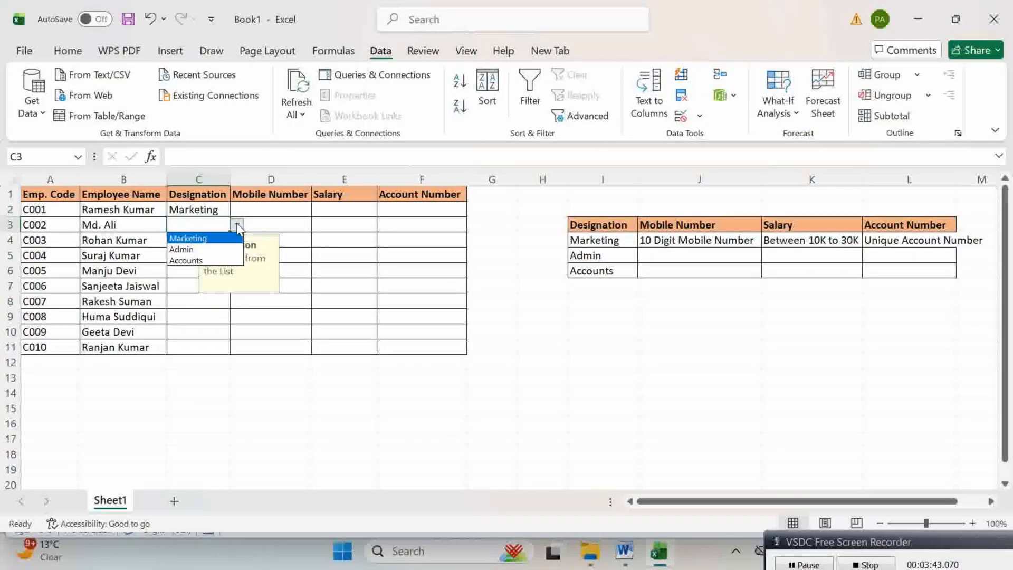
pyautogui.click(205, 250)
pyautogui.click(189, 247)
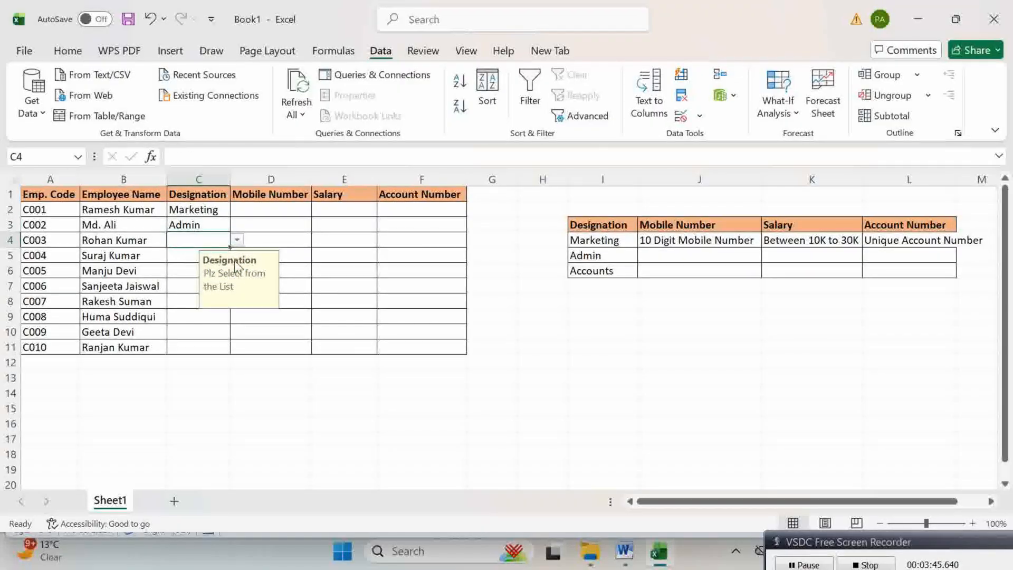
pyautogui.click(237, 240)
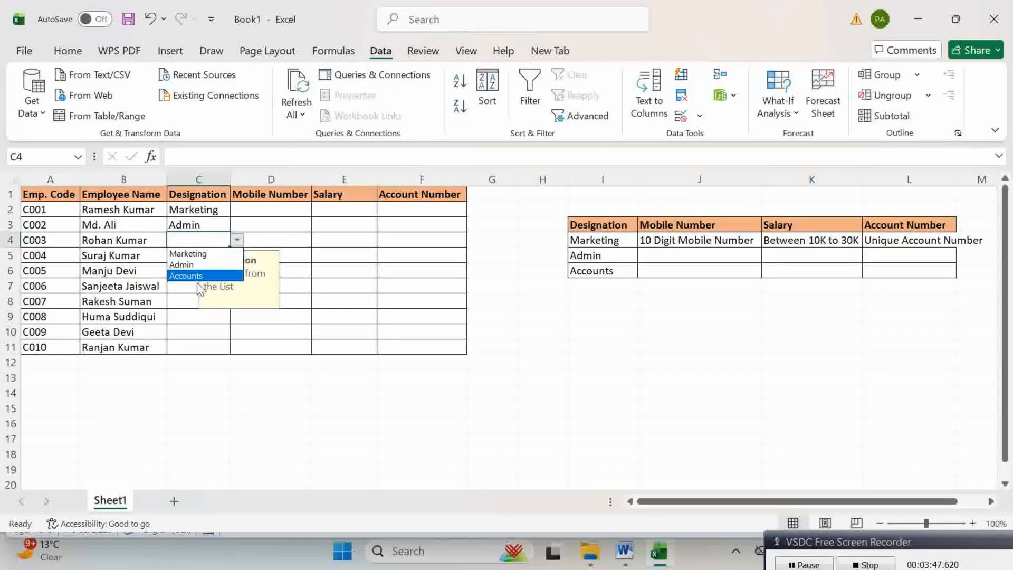
pyautogui.press('Escape')
pyautogui.click(181, 257)
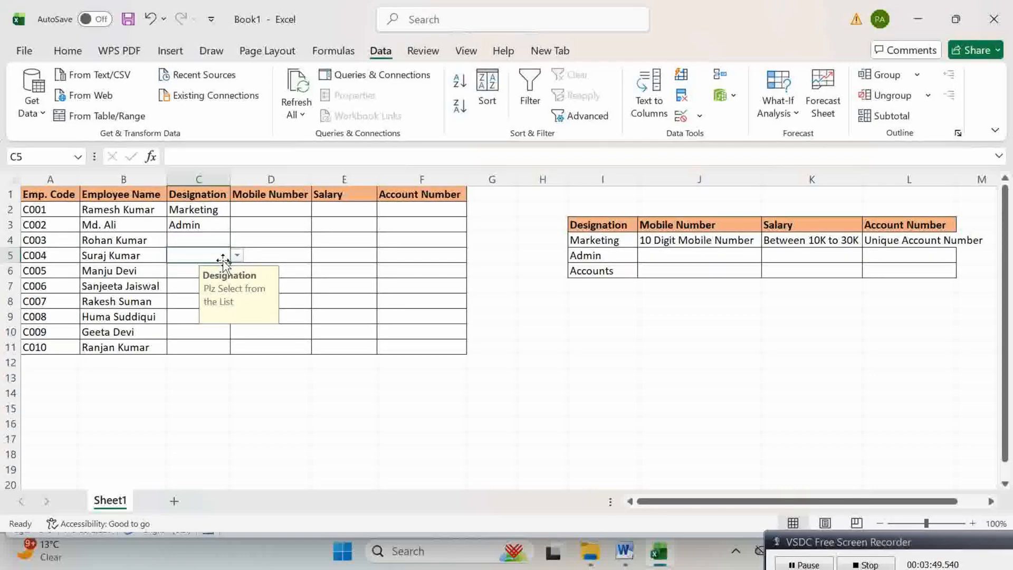
pyautogui.click(236, 255)
pyautogui.click(185, 279)
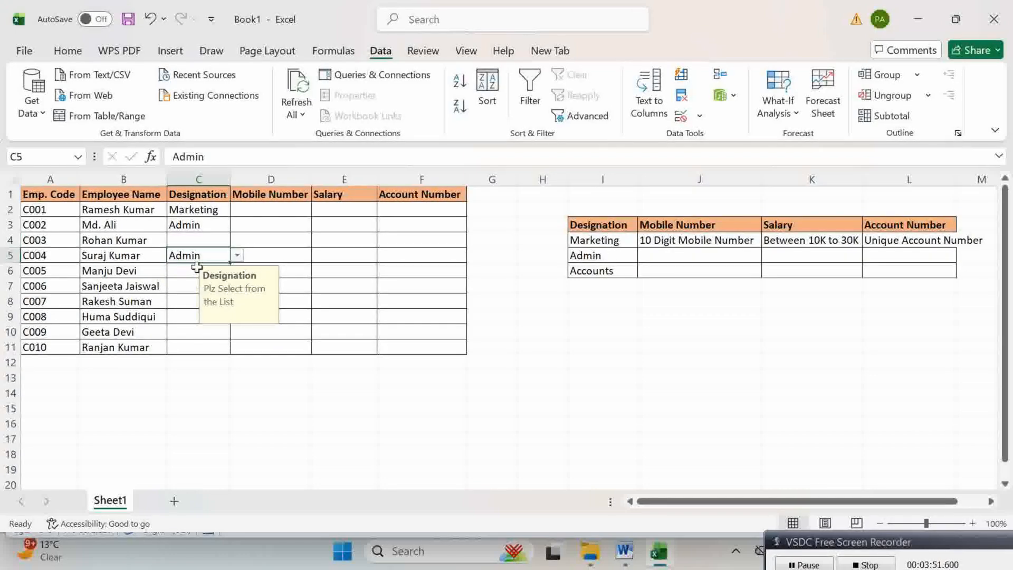
# Step: Pick Accounts for C4 and Admin for C6 and C7 from the dropdowns
pyautogui.click(203, 234)
pyautogui.click(237, 240)
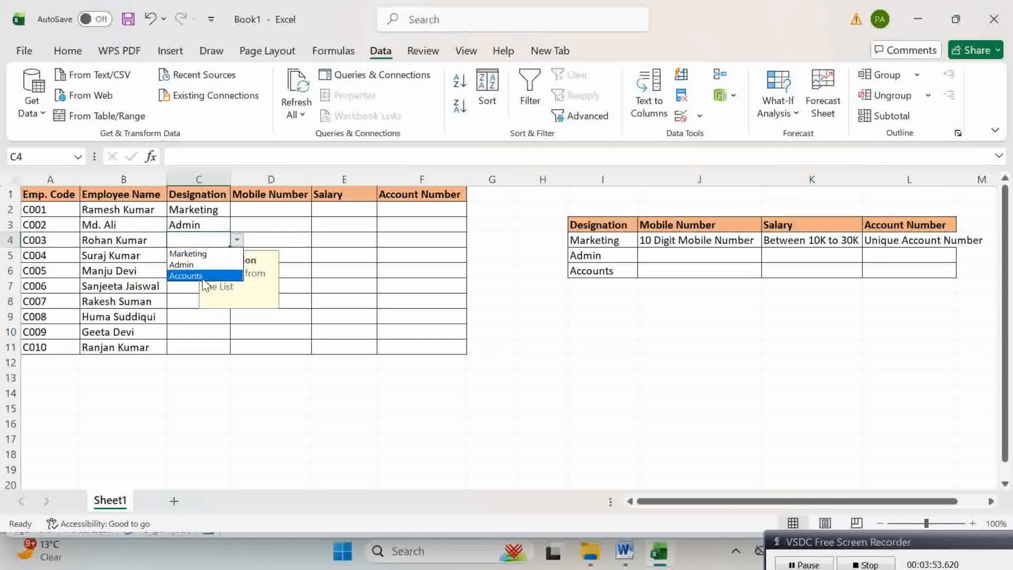
pyautogui.click(198, 276)
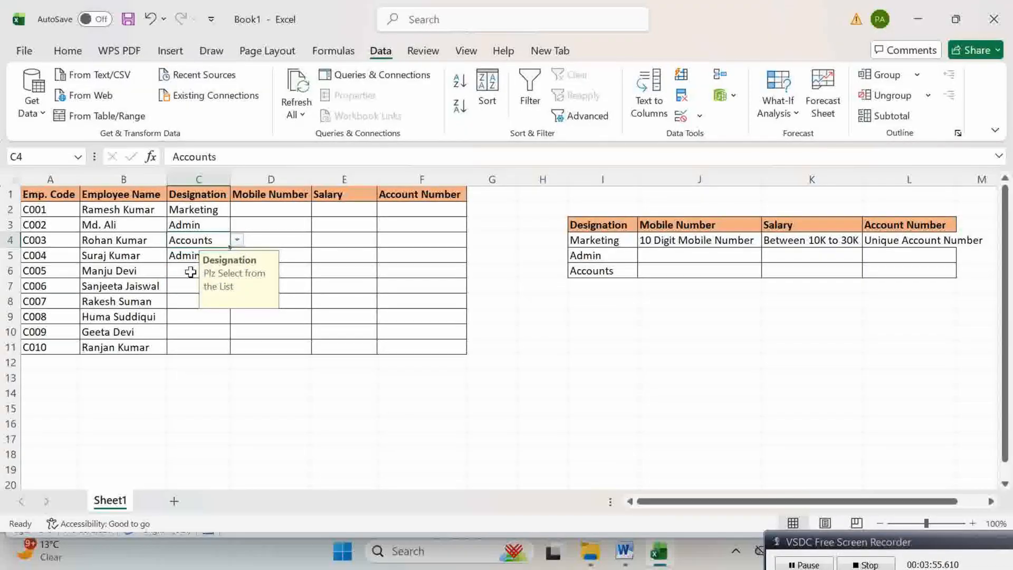
pyautogui.click(196, 272)
pyautogui.click(237, 271)
pyautogui.click(201, 297)
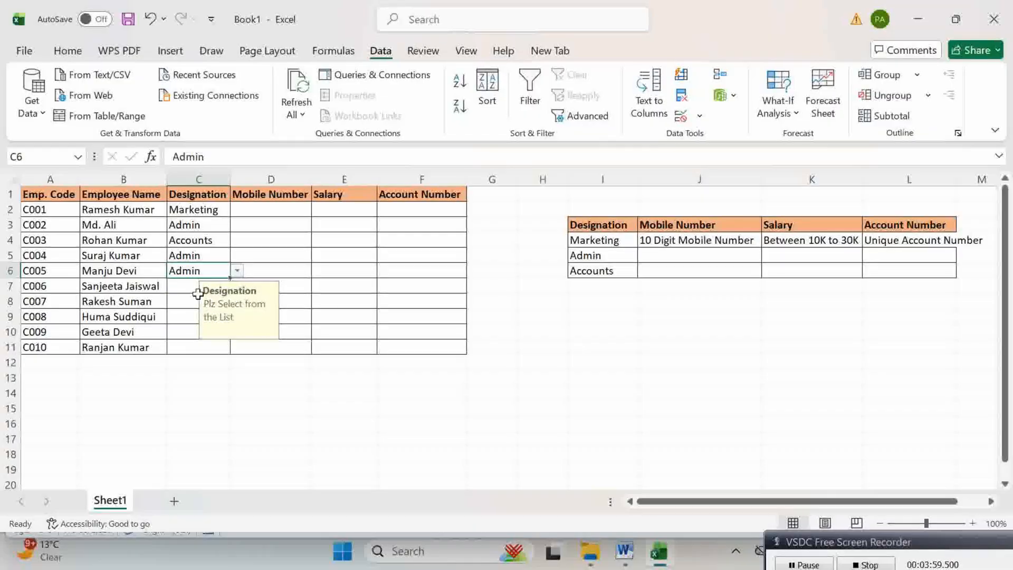
pyautogui.click(187, 287)
pyautogui.click(236, 287)
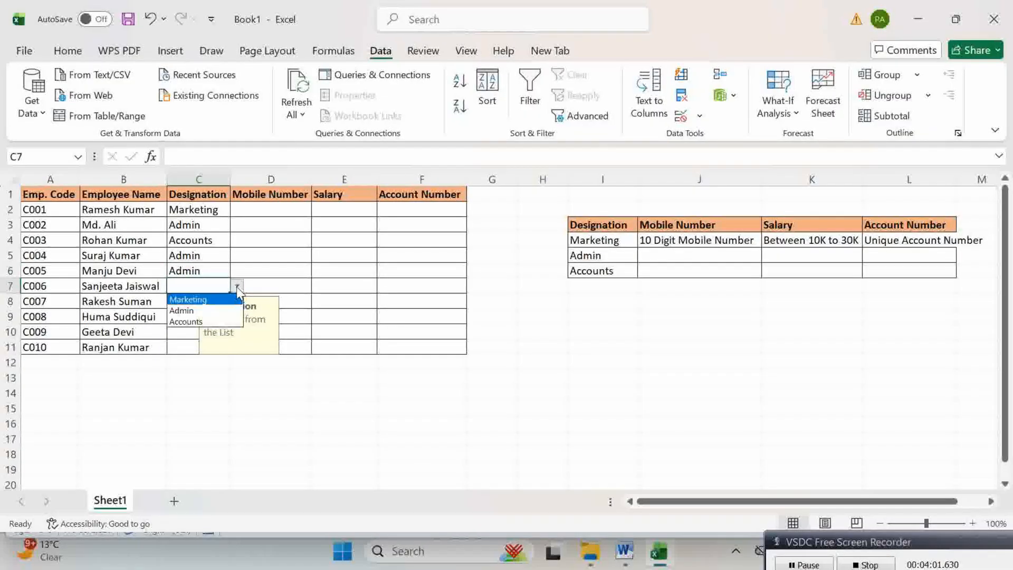
pyautogui.click(192, 308)
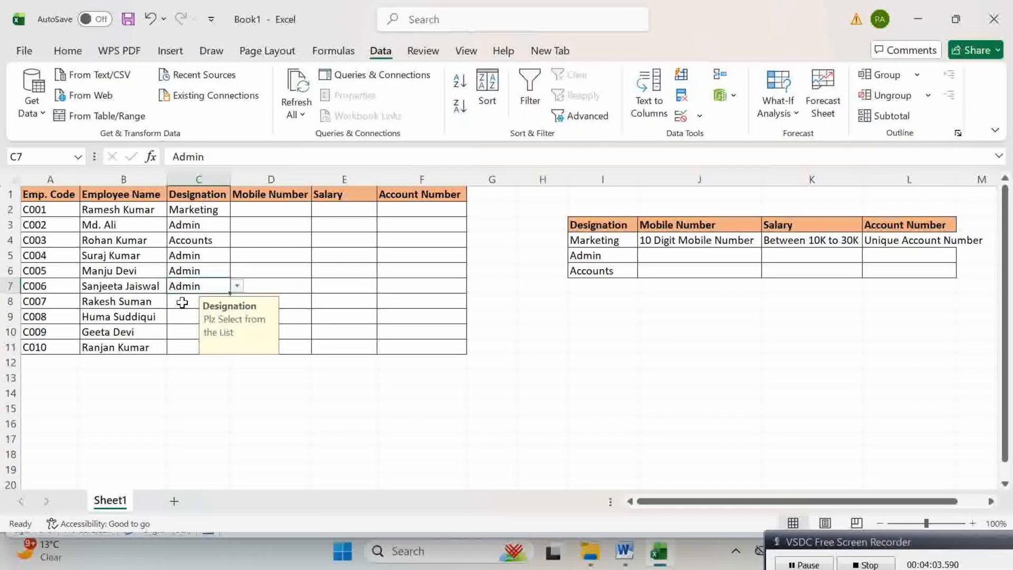
pyautogui.click(182, 302)
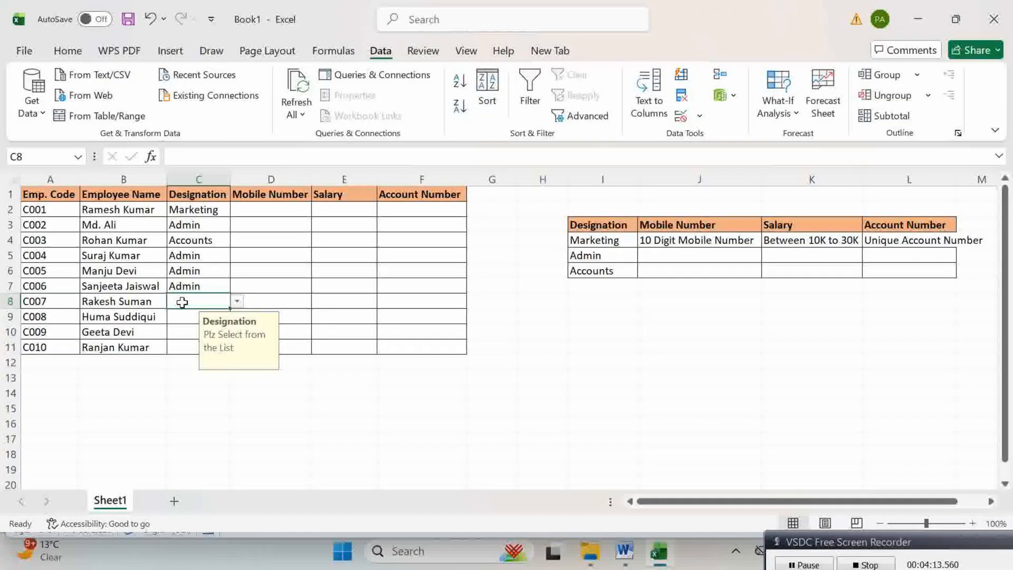
# Step: Test the rule by entering Staff in C8 and dismiss the Invalid Entry warning
pyautogui.write('Staff')
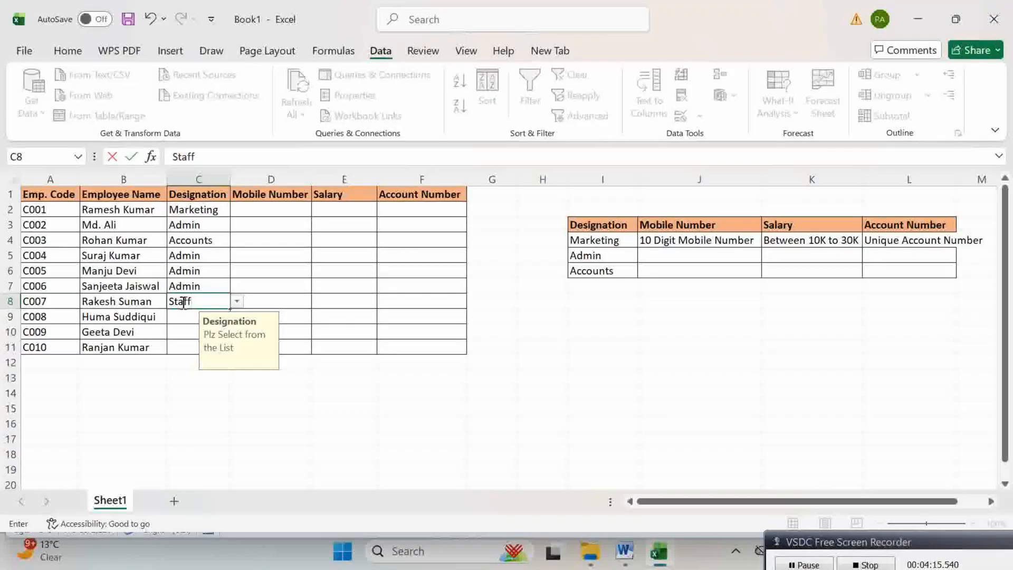
pyautogui.press('Return')
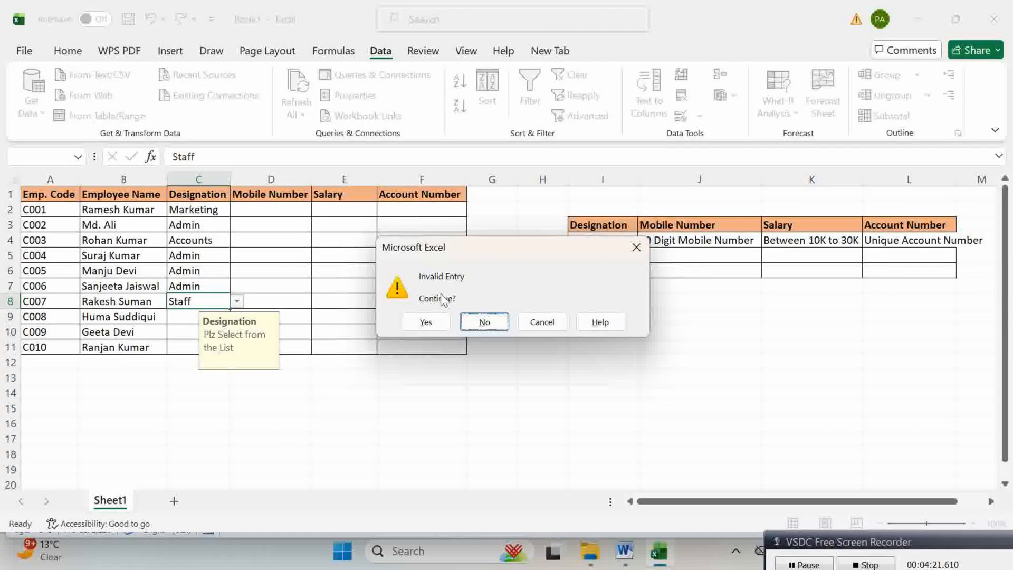
pyautogui.click(637, 248)
# Step: Pick Accounts for C8 and Admin for C9, C10 and C11 from the dropdowns
pyautogui.click(237, 301)
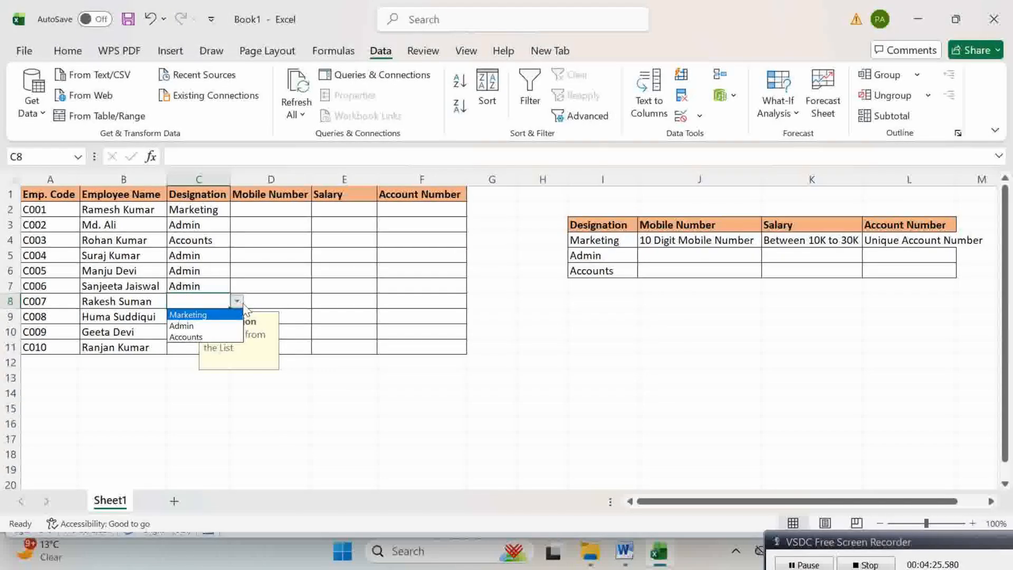
pyautogui.click(179, 335)
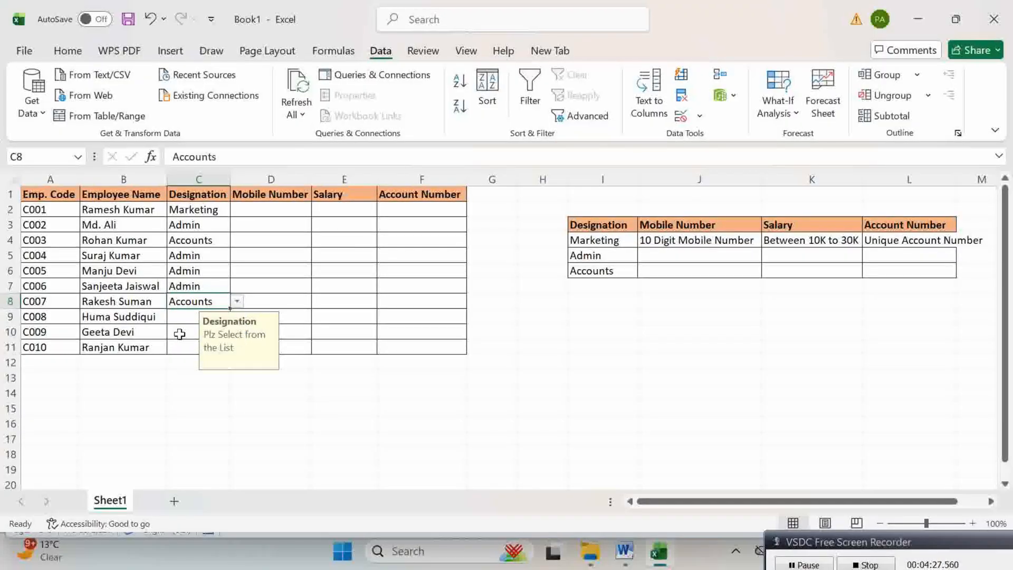
pyautogui.click(182, 320)
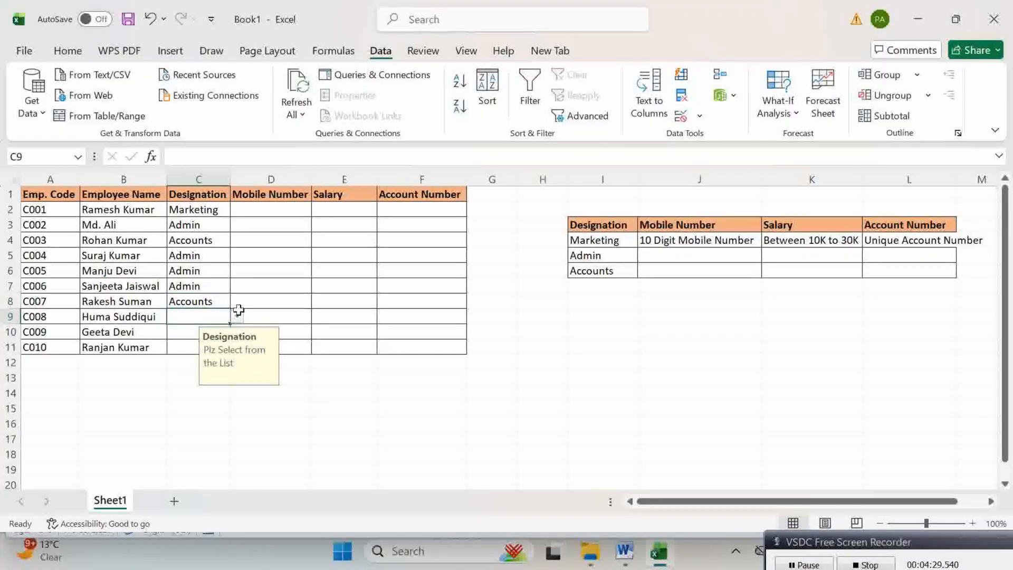
pyautogui.click(238, 315)
pyautogui.click(182, 338)
pyautogui.moveTo(181, 332); pyautogui.dragTo(237, 333)
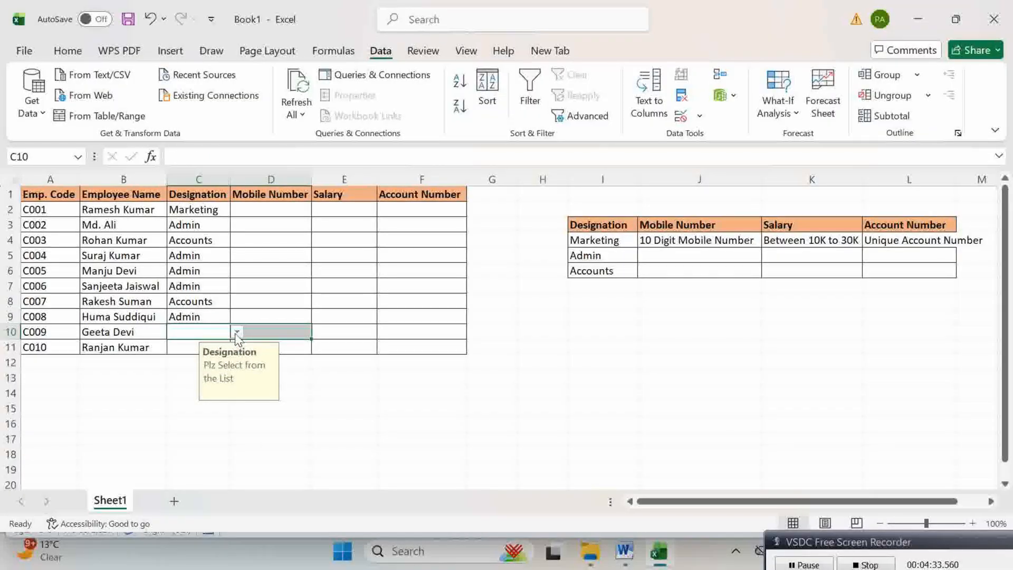
pyautogui.click(237, 333)
pyautogui.click(178, 353)
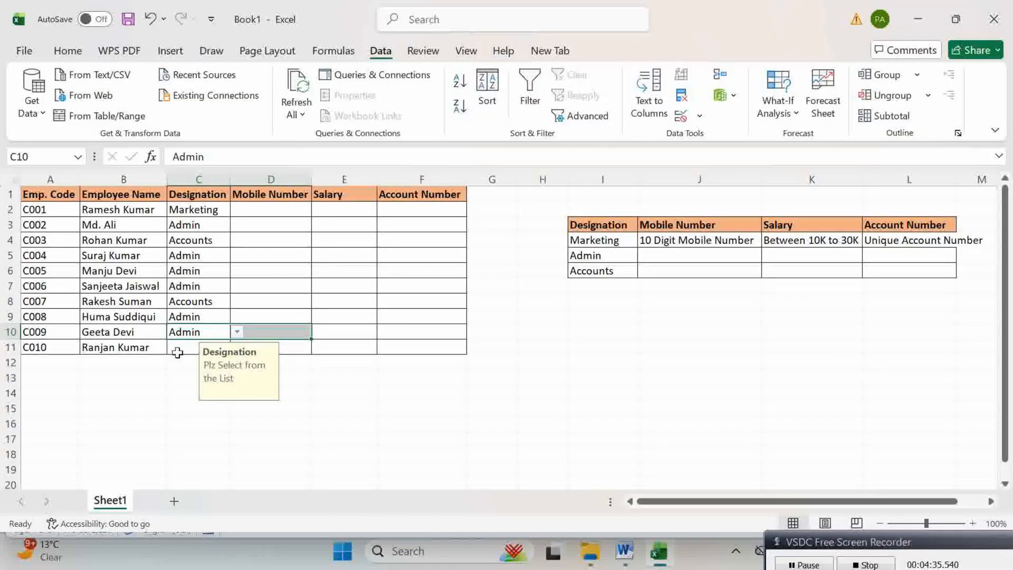
pyautogui.click(177, 352)
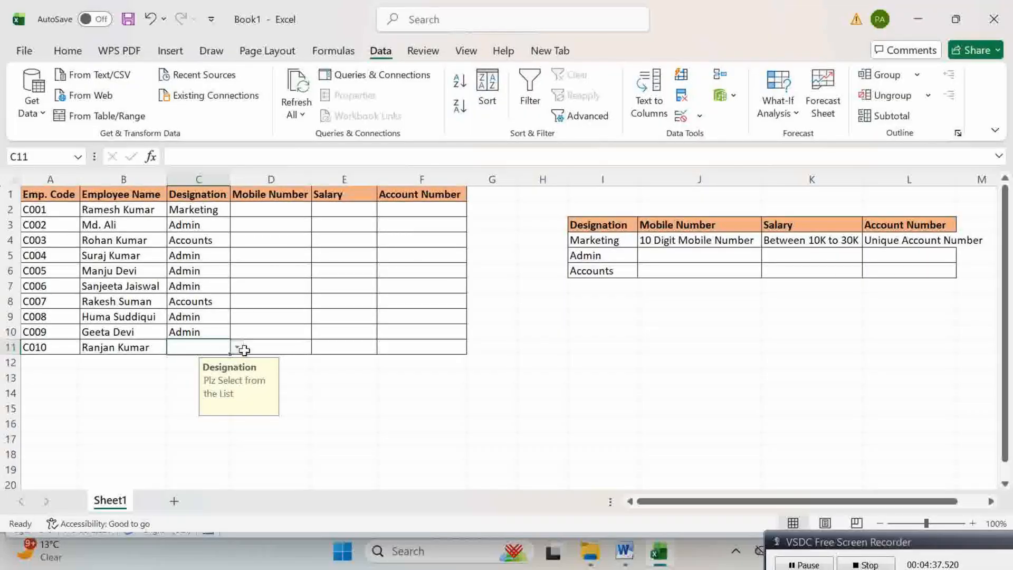
pyautogui.click(237, 348)
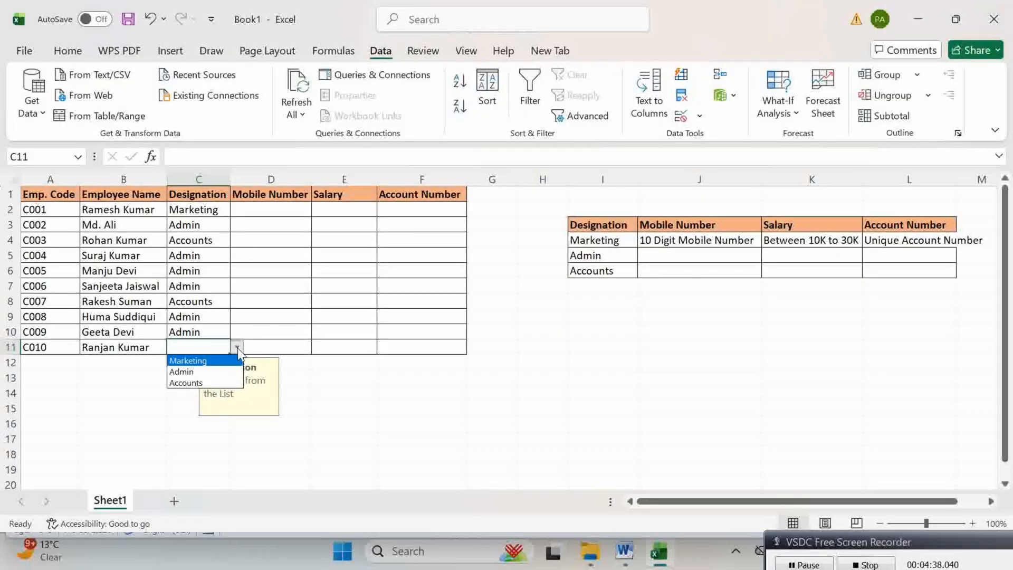
pyautogui.click(194, 374)
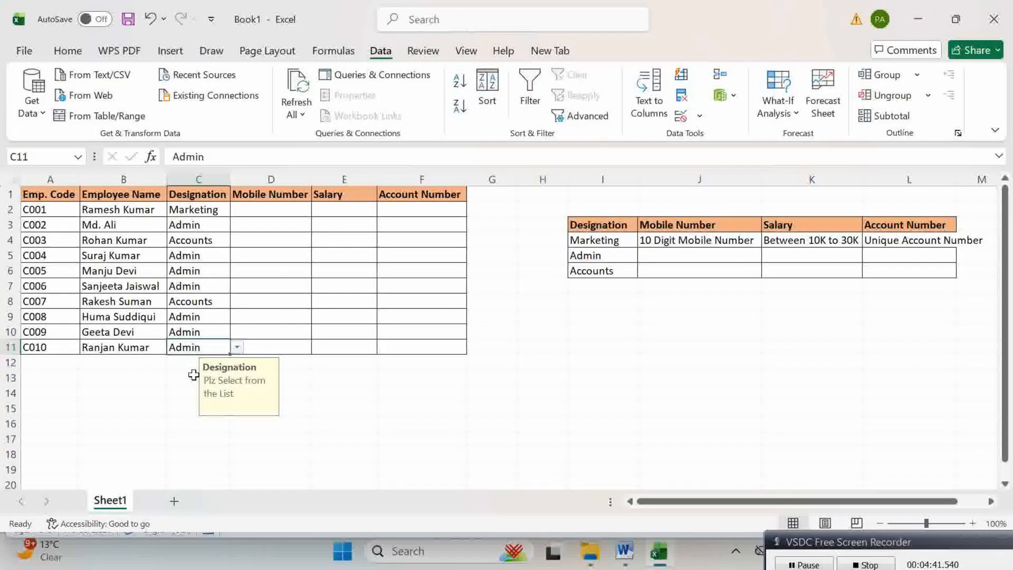
pyautogui.click(195, 210)
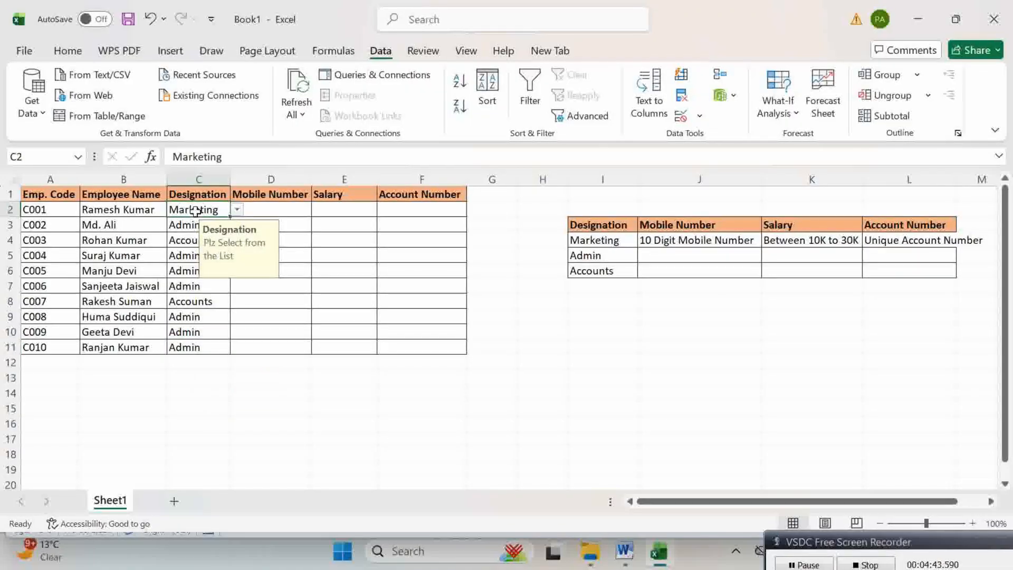
# Step: Clear all data validation from the entire column C, keeping the entered designations
pyautogui.click(197, 178)
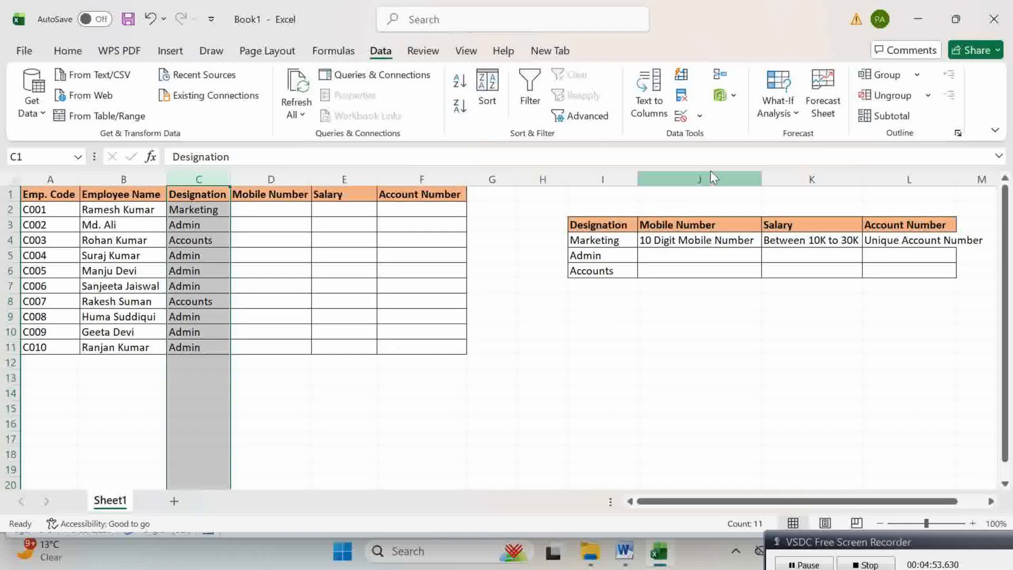
pyautogui.click(700, 118)
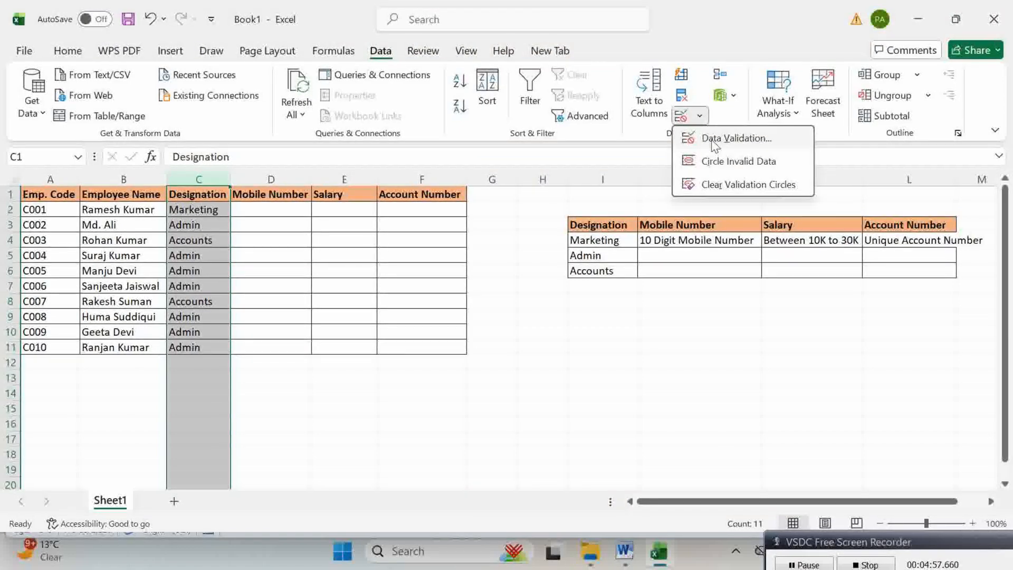
pyautogui.click(711, 139)
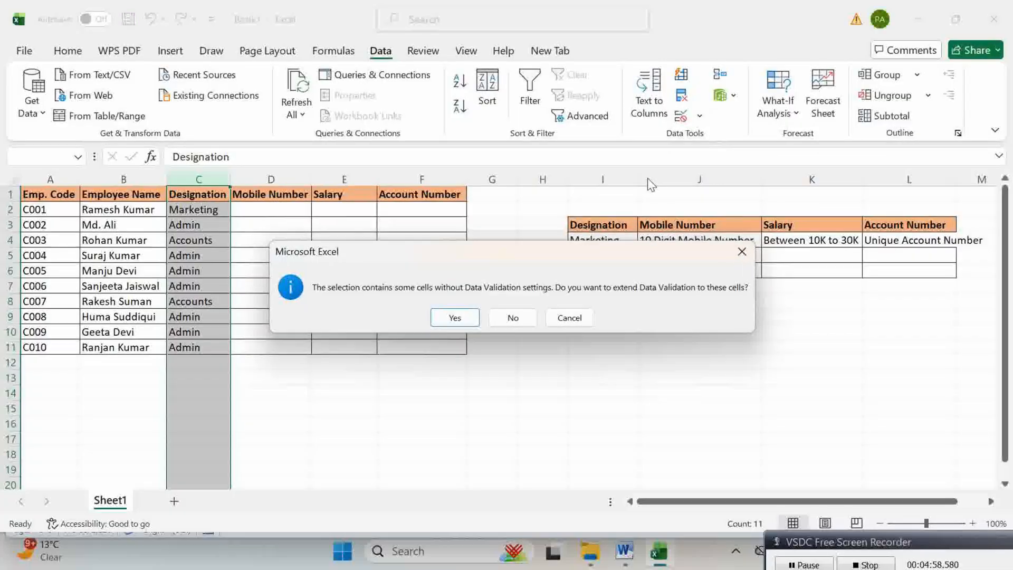
pyautogui.click(456, 317)
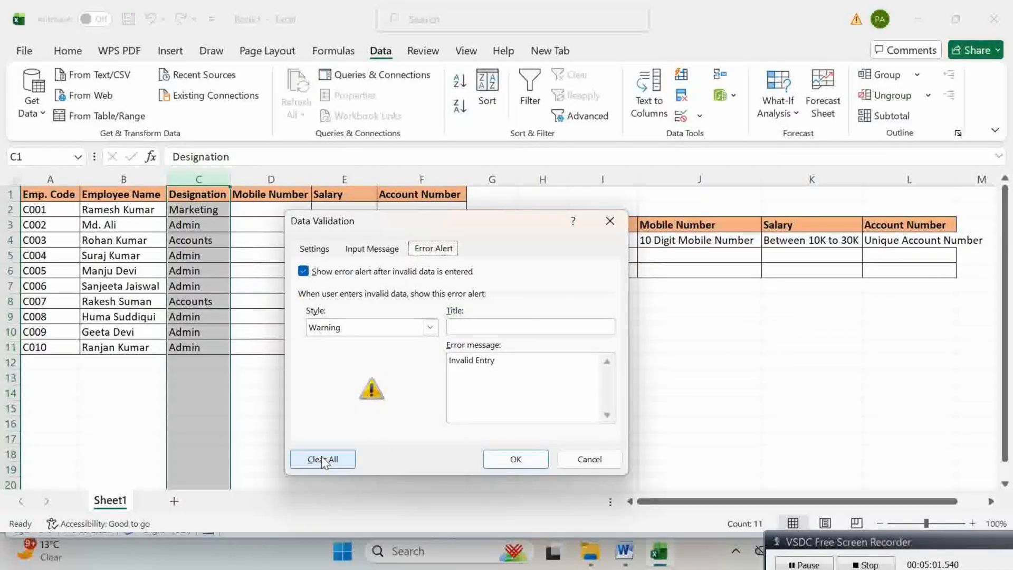
pyautogui.click(323, 461)
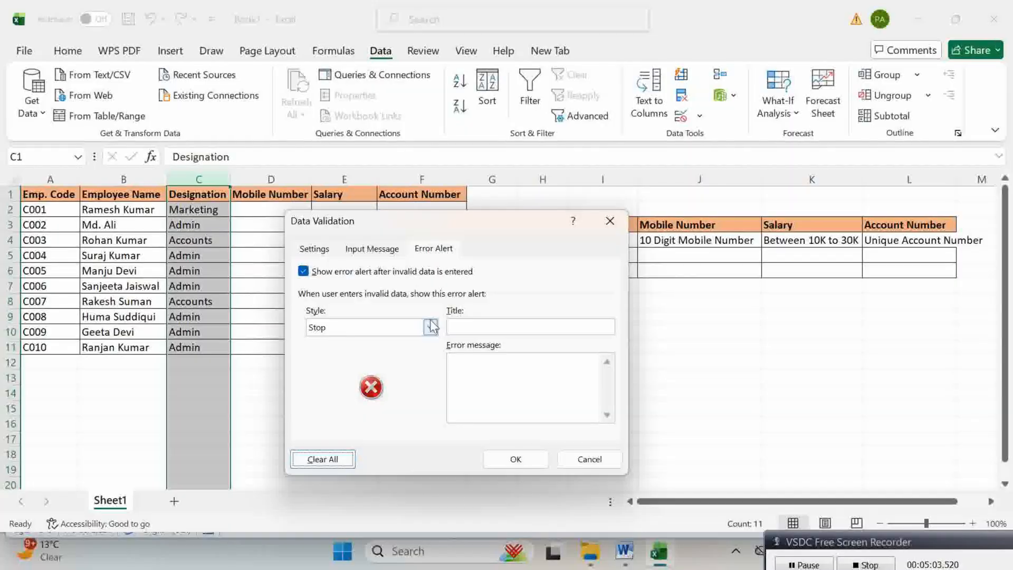
pyautogui.click(516, 459)
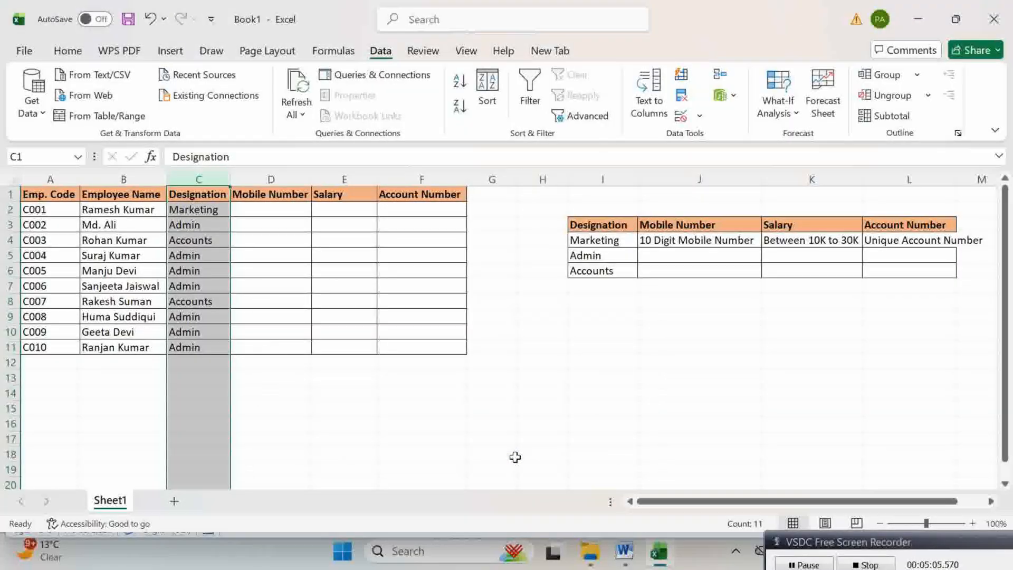
pyautogui.click(442, 422)
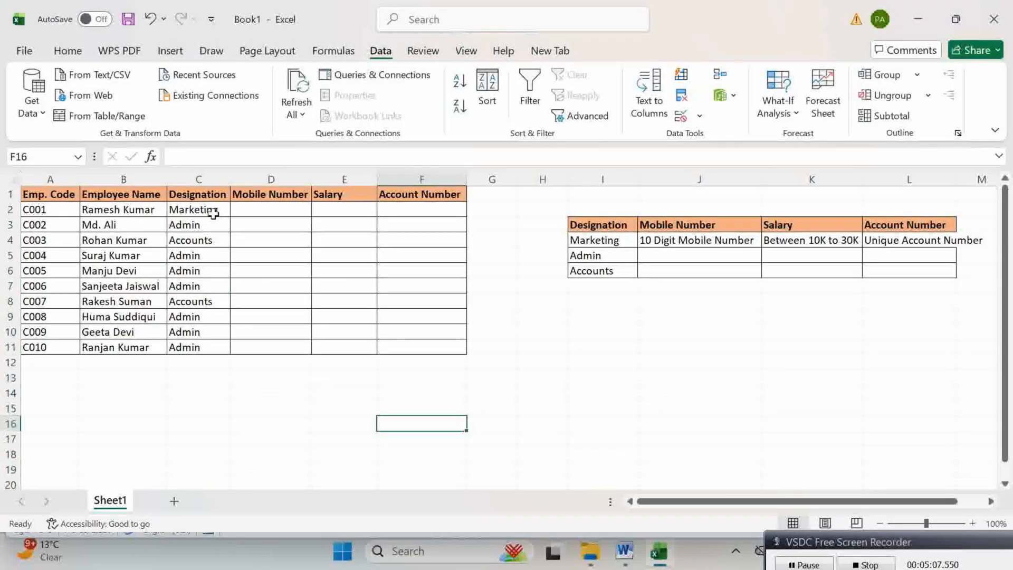
# Step: Delete the designations entered in C2:C11
pyautogui.click(208, 211)
pyautogui.moveTo(209, 211); pyautogui.dragTo(193, 344)
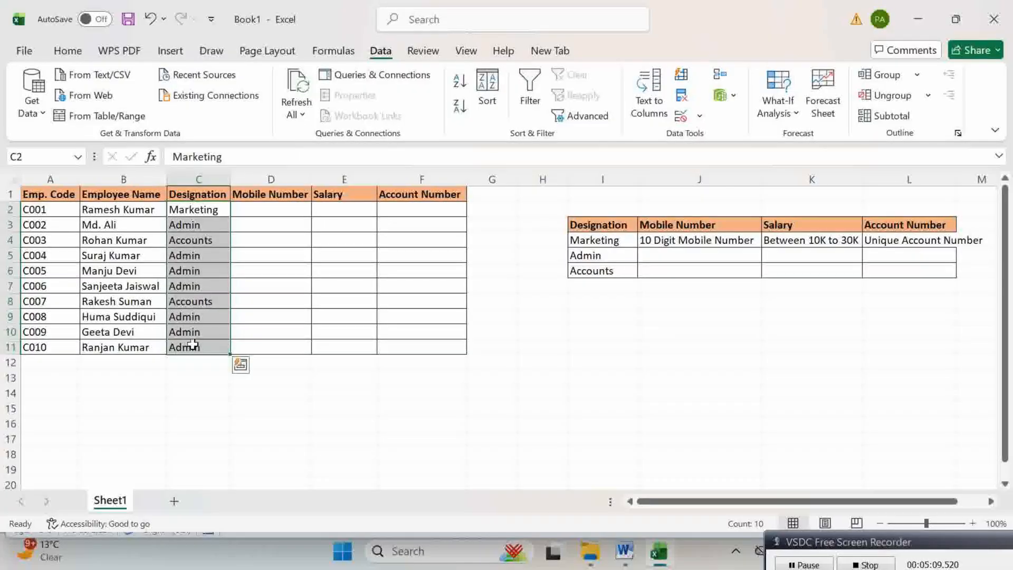
pyautogui.press('Delete')
pyautogui.click(210, 255)
# Step: Give C2:C11 a List validation with the source typed as 'Marketing, Admin,Accounts'
pyautogui.moveTo(210, 206); pyautogui.dragTo(206, 344)
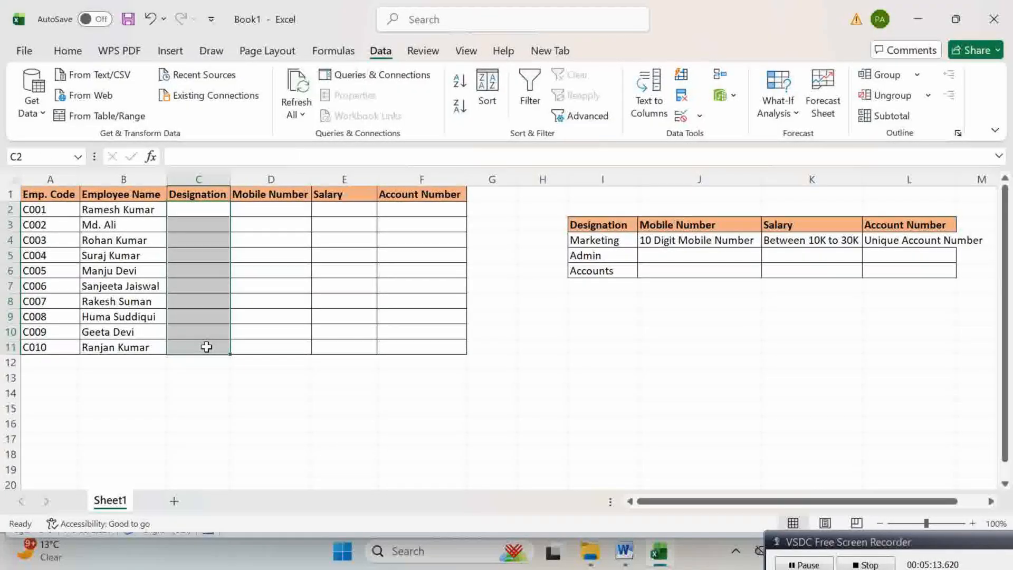
pyautogui.click(699, 115)
pyautogui.click(718, 138)
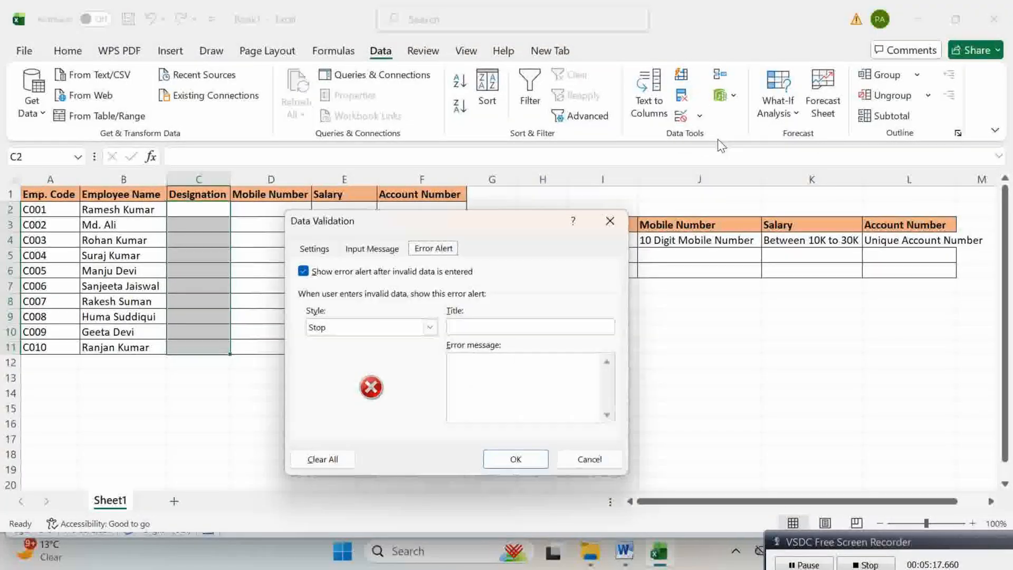
pyautogui.click(324, 248)
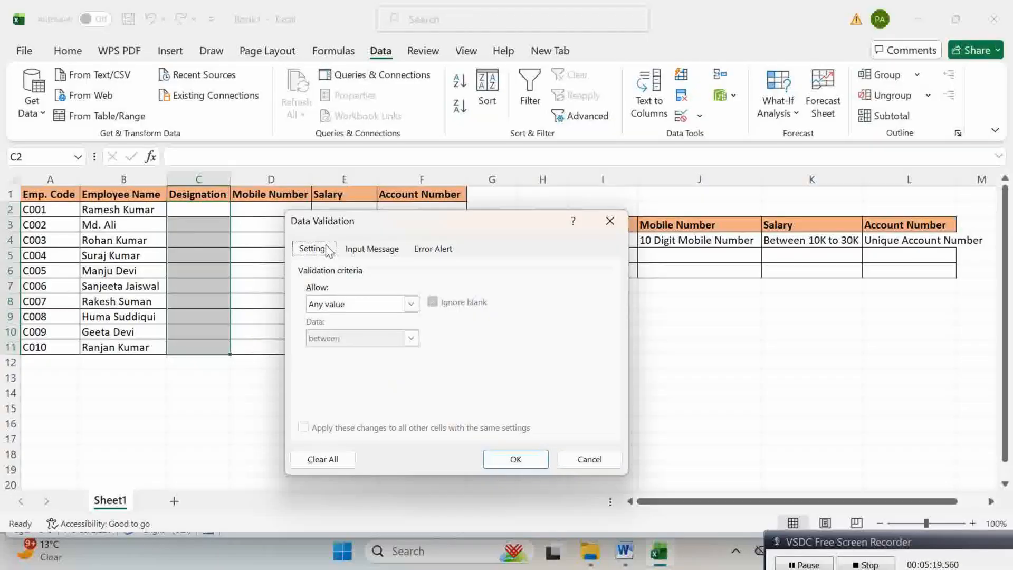
pyautogui.click(365, 305)
pyautogui.click(316, 352)
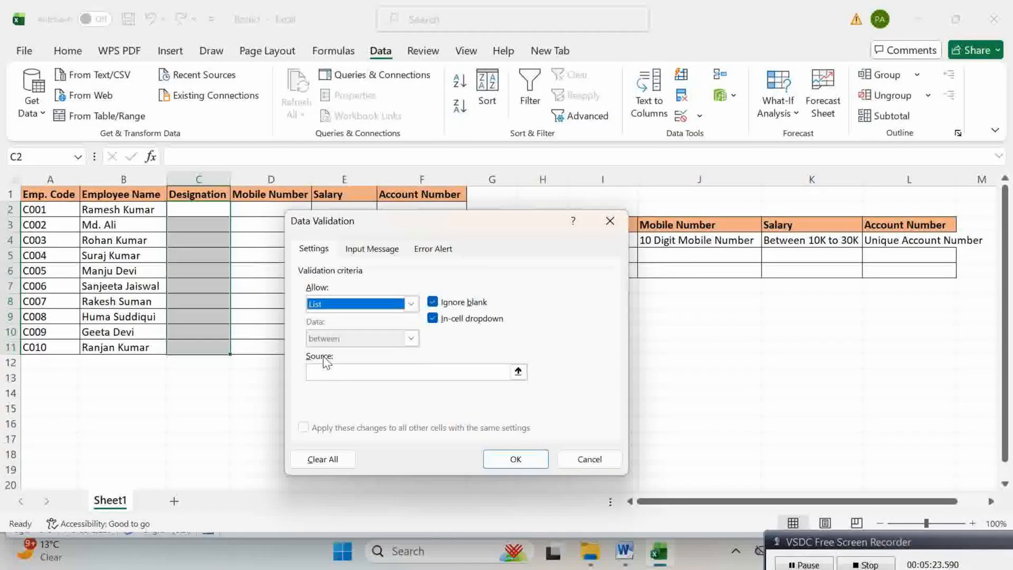
pyautogui.click(329, 375)
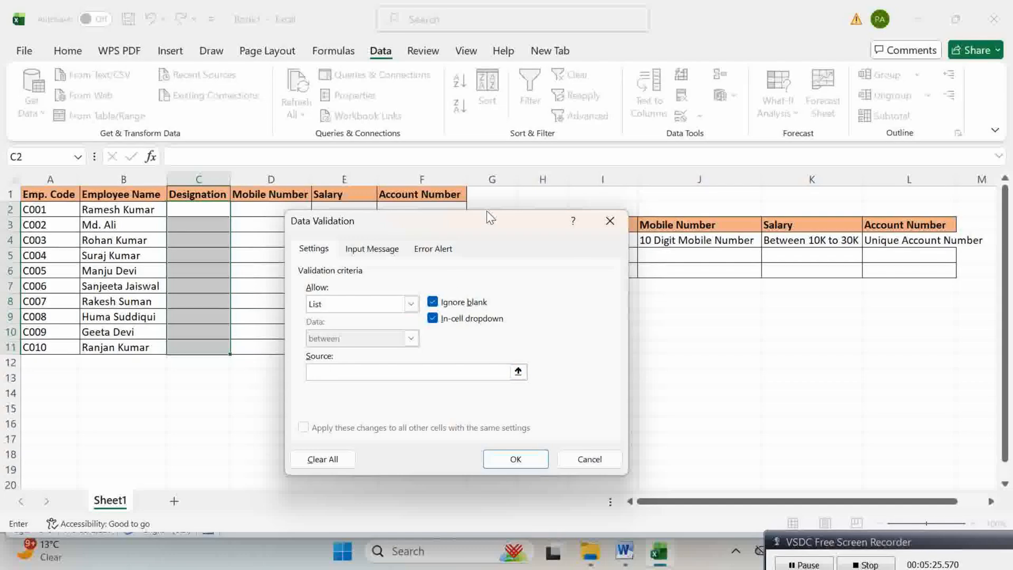
pyautogui.moveTo(472, 217); pyautogui.dragTo(347, 211)
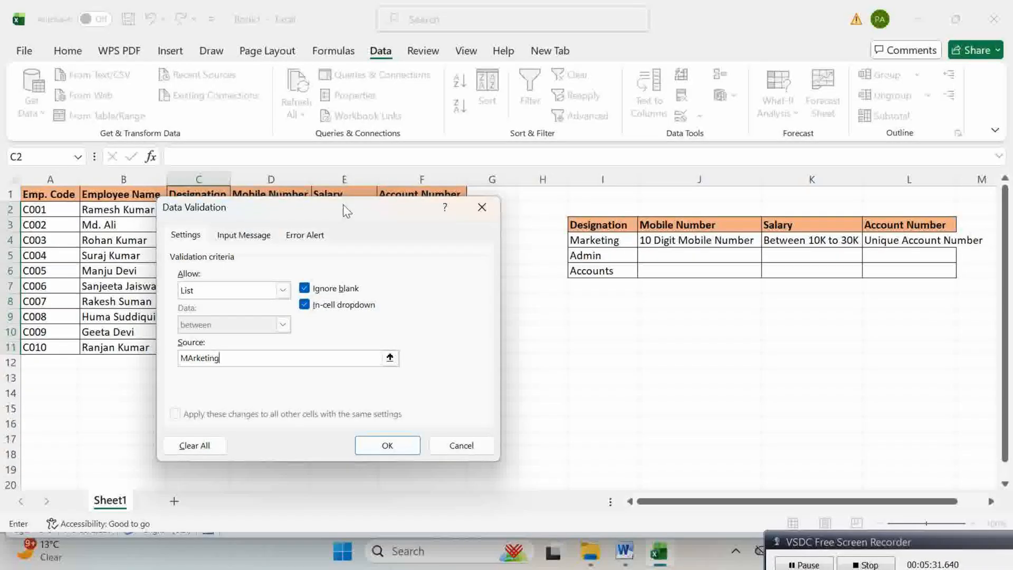
pyautogui.press('BackSpace')
pyautogui.press('BackSpace')
pyautogui.press('BackSpace')
pyautogui.press('BackSpace')
pyautogui.write('arketin')
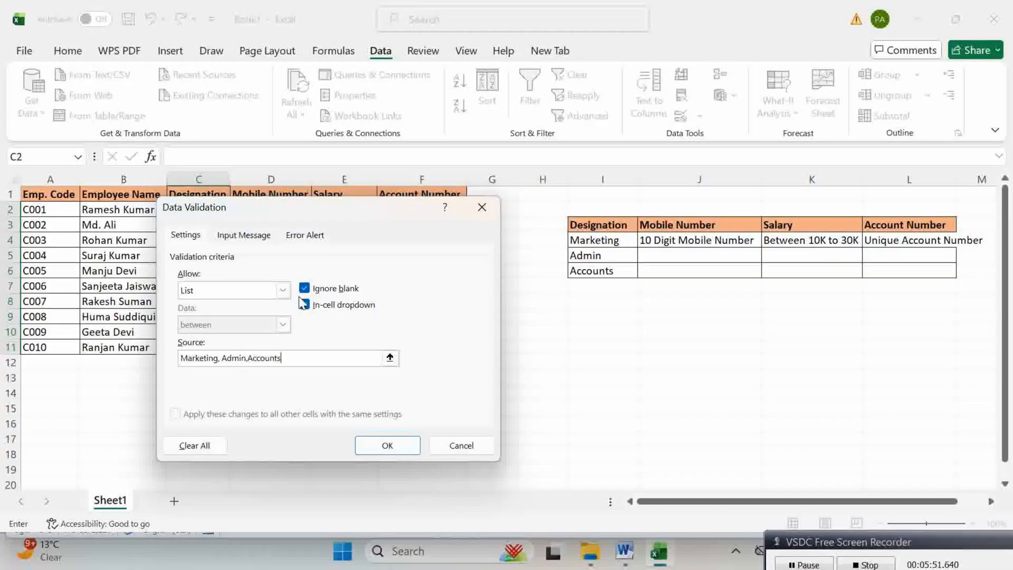
pyautogui.click(387, 445)
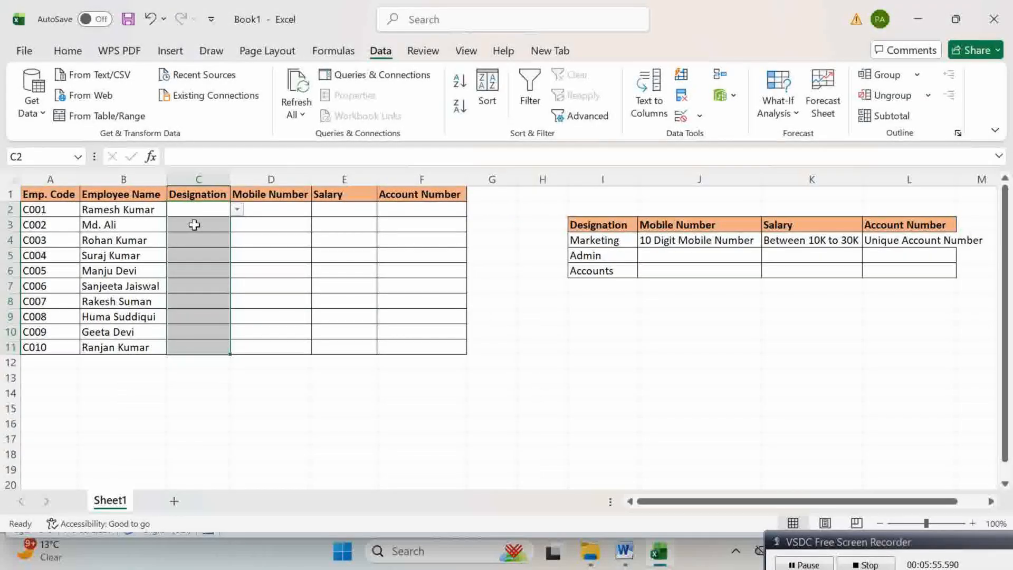
# Step: Choose Admin, Admin, Accounts and Admin for C2 through C5 from the dropdowns
pyautogui.click(237, 209)
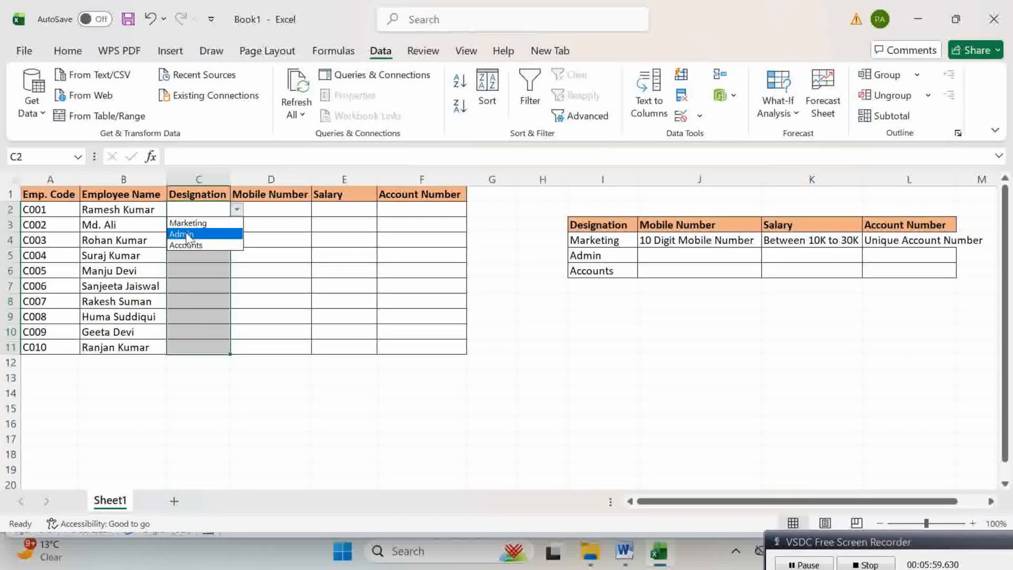
pyautogui.click(185, 233)
pyautogui.click(186, 232)
pyautogui.click(237, 225)
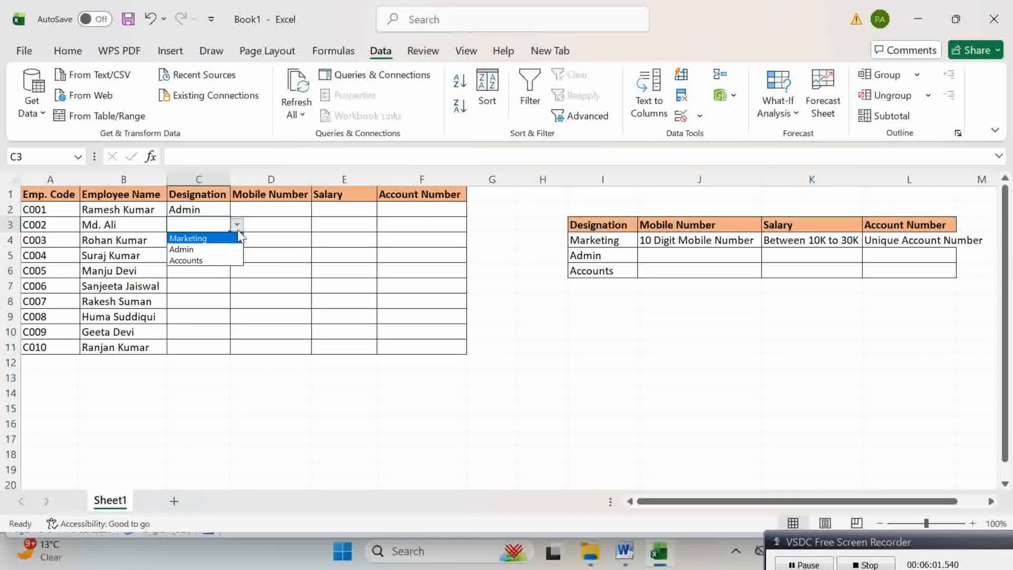
pyautogui.click(210, 249)
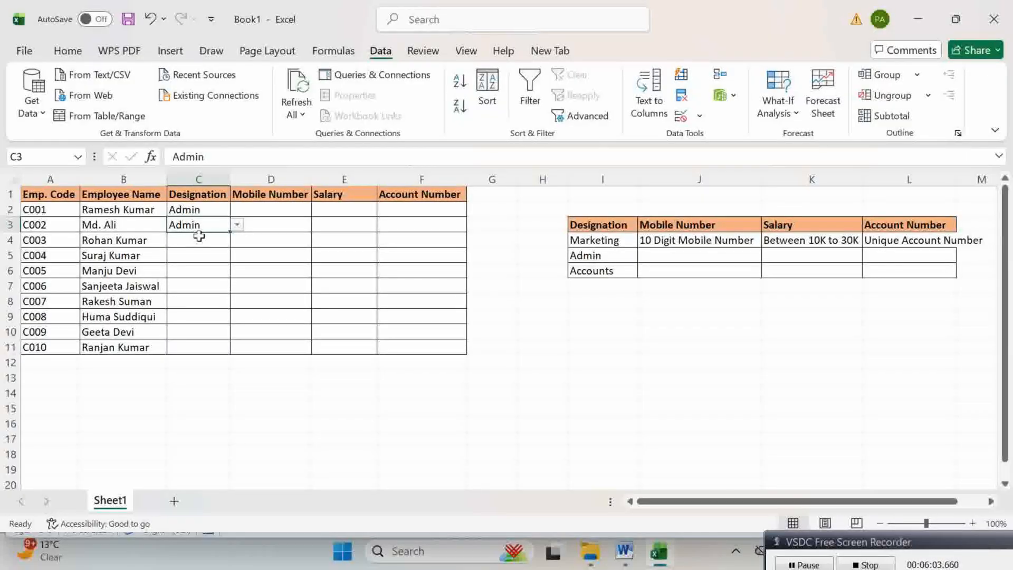
pyautogui.click(199, 236)
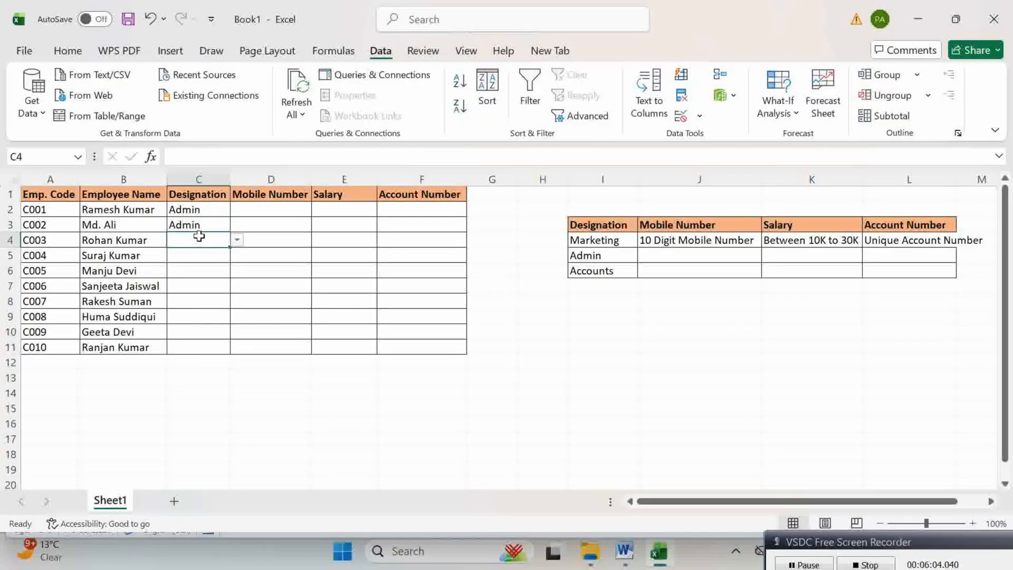
pyautogui.click(238, 240)
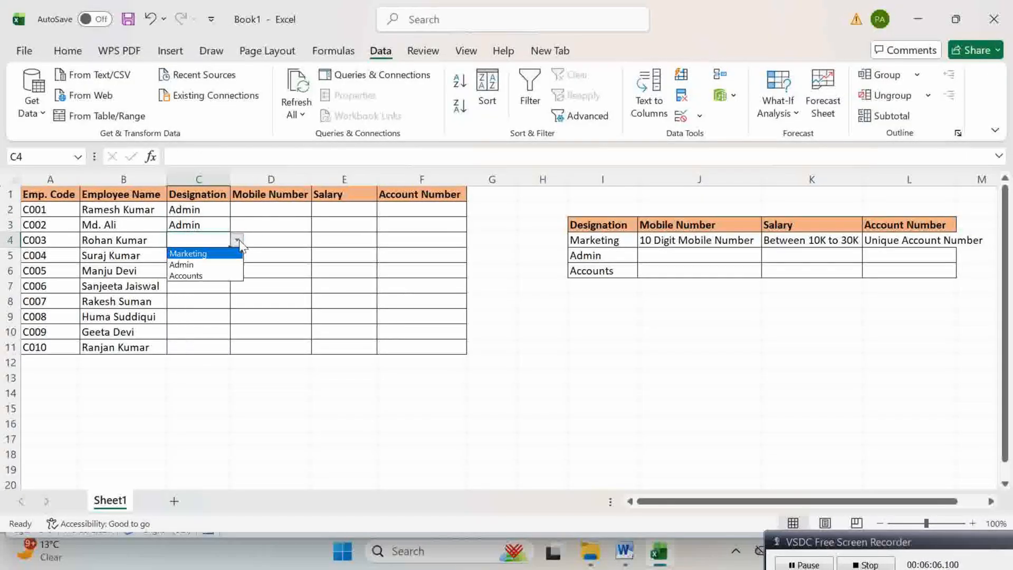
pyautogui.click(186, 273)
pyautogui.click(193, 256)
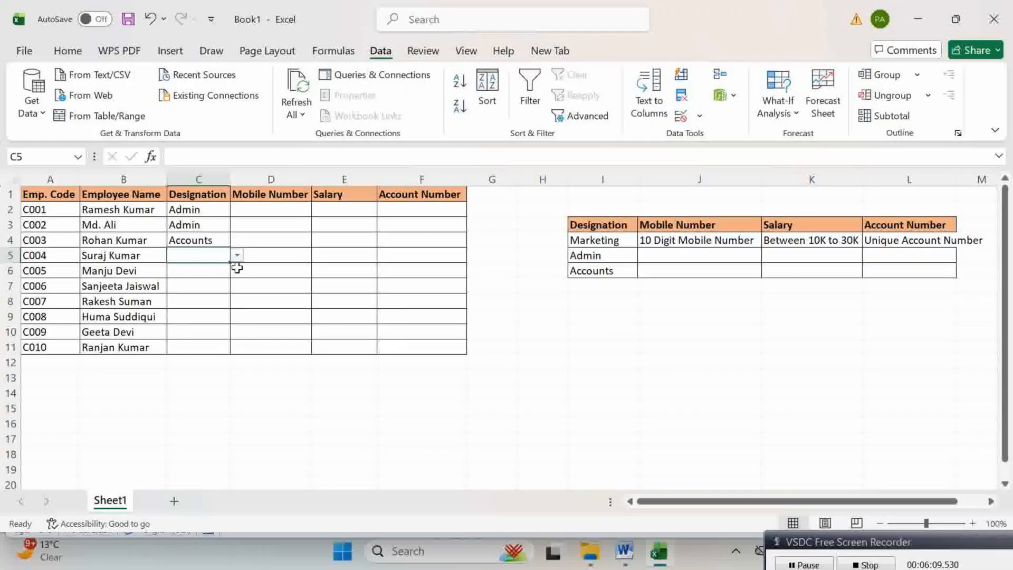
pyautogui.click(237, 255)
pyautogui.click(193, 280)
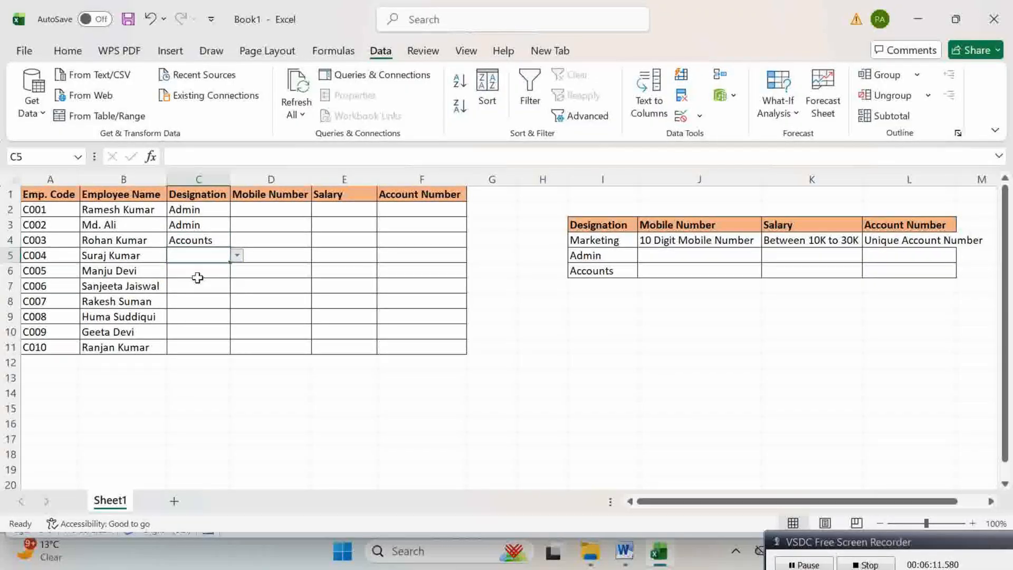
pyautogui.click(270, 240)
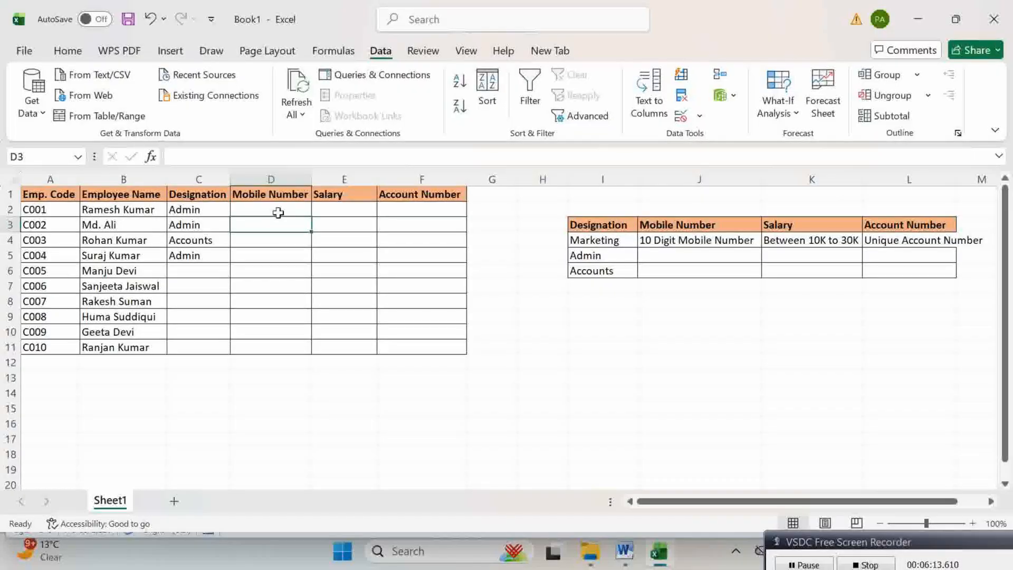
pyautogui.click(278, 213)
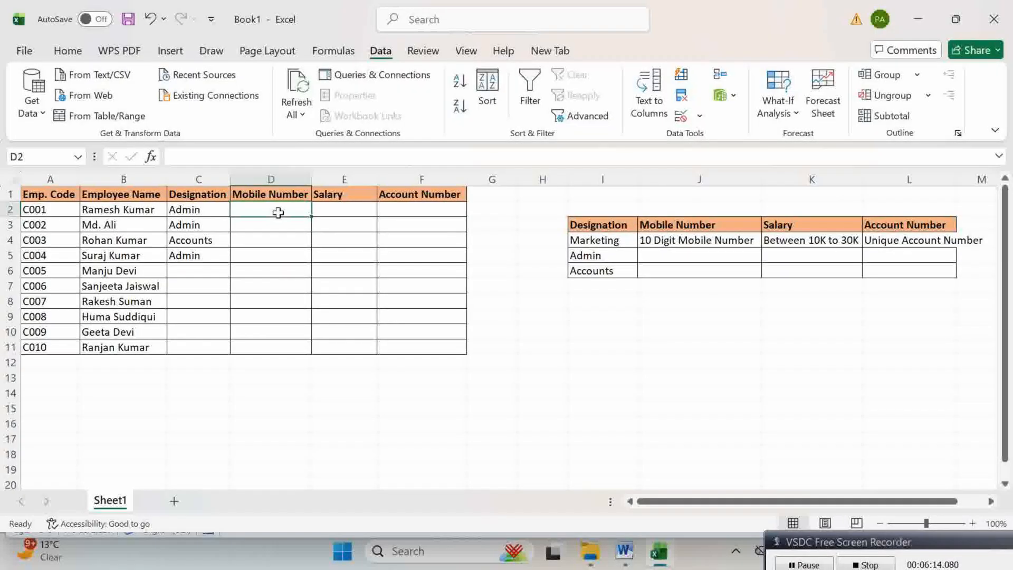
# Step: Review the 10 Digit Mobile Number note in column J, then select D2:D11
pyautogui.click(699, 182)
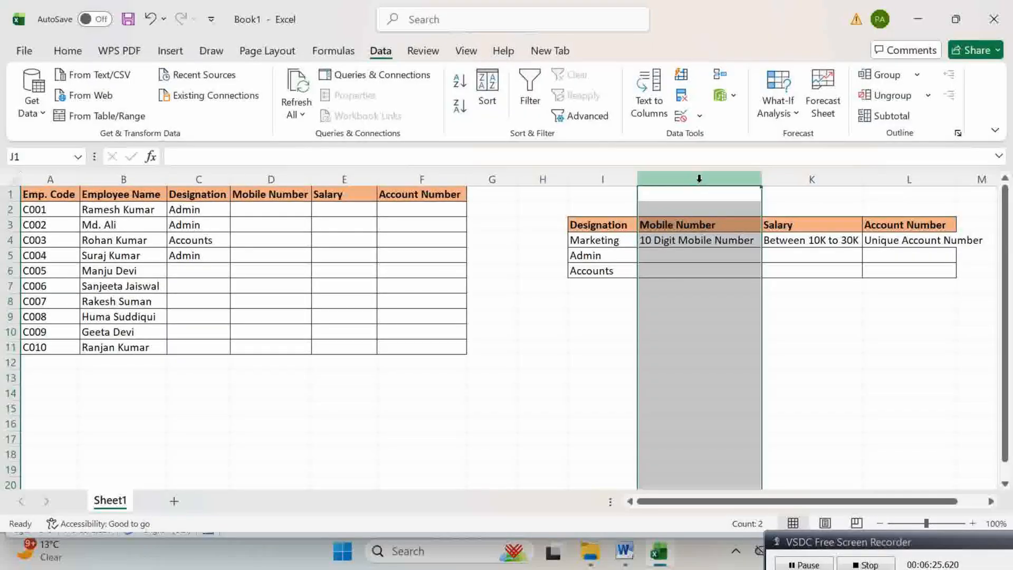
pyautogui.click(278, 206)
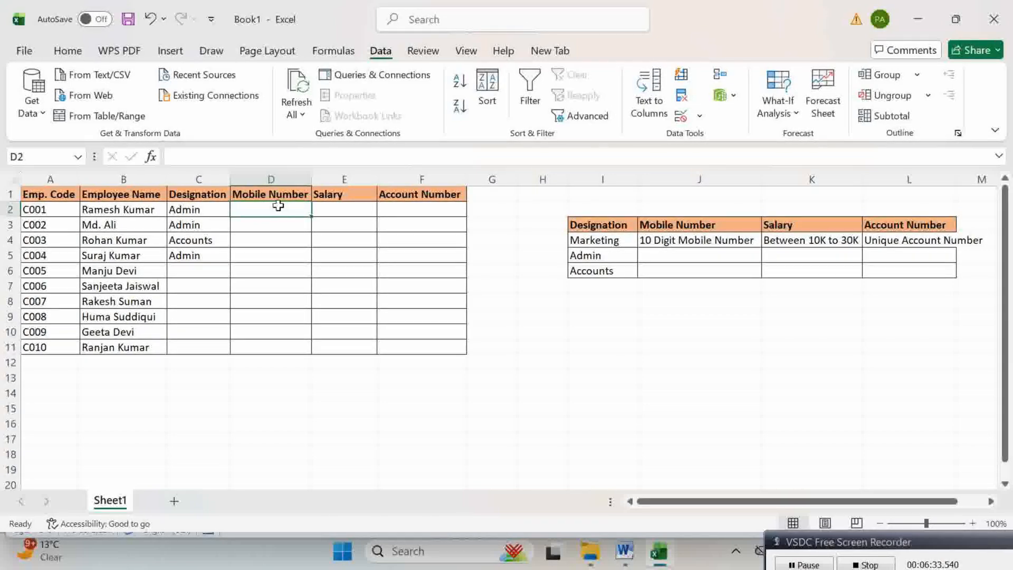
pyautogui.click(277, 229)
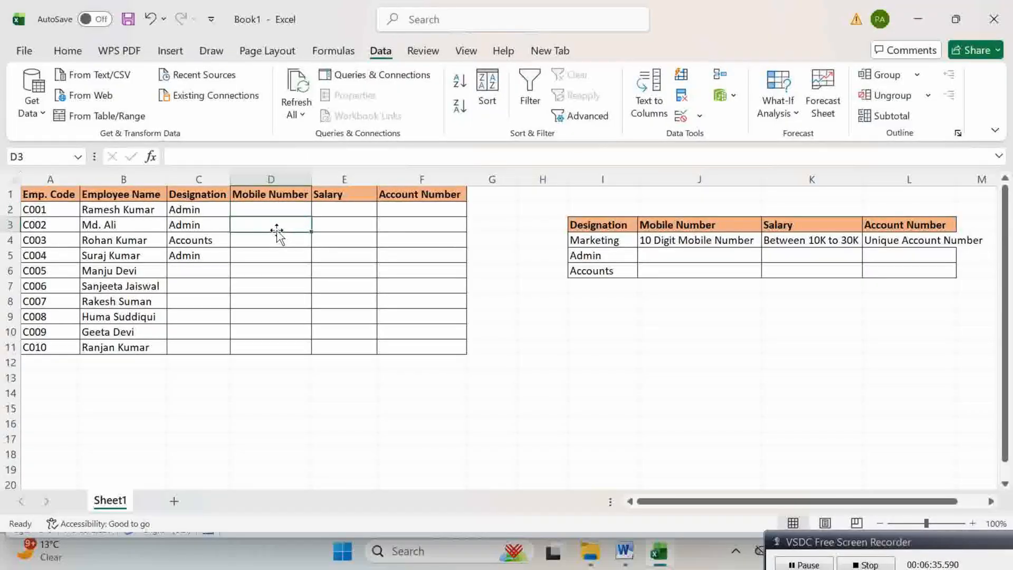
pyautogui.click(279, 207)
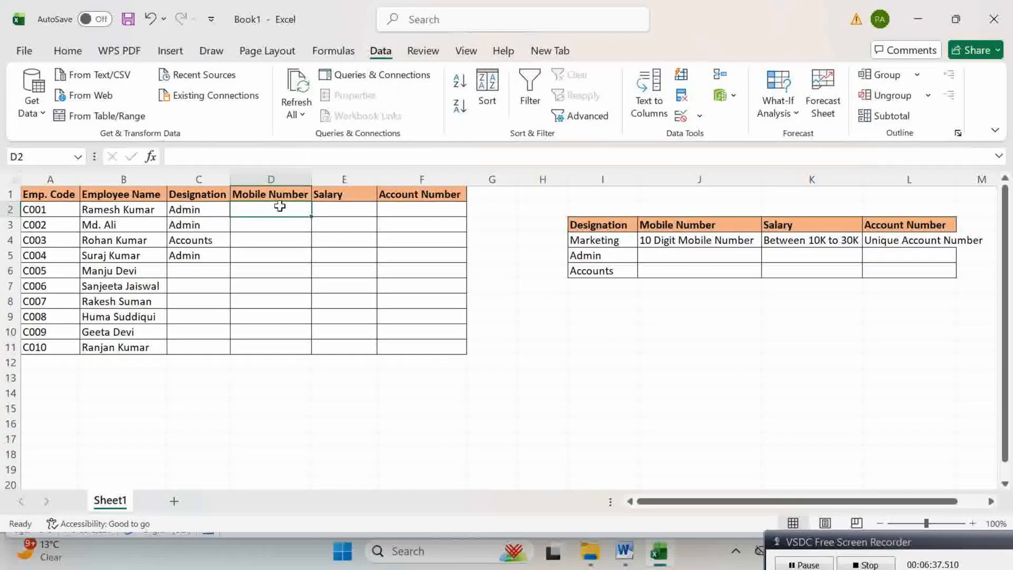
pyautogui.moveTo(279, 206); pyautogui.dragTo(274, 345)
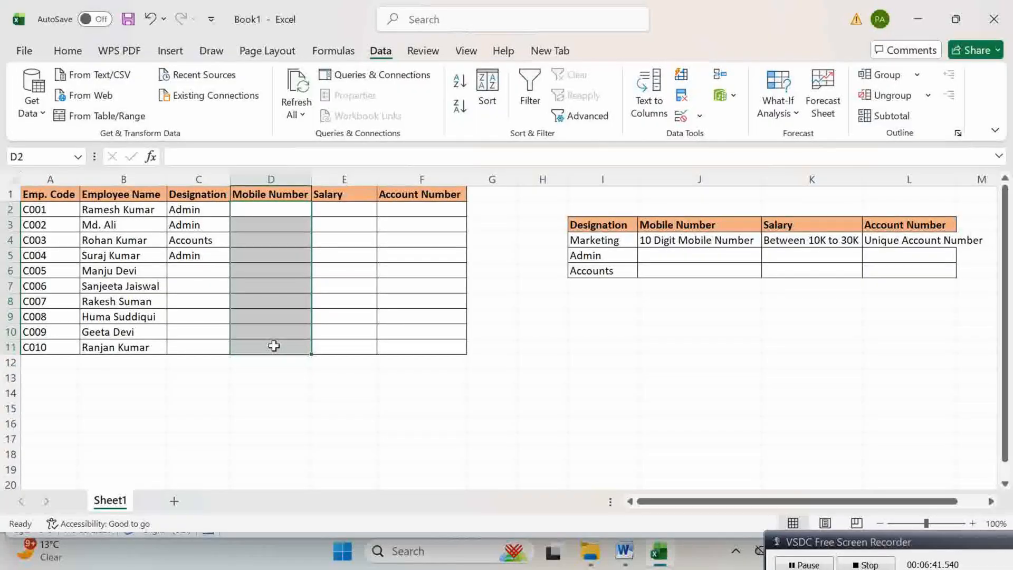
# Step: Restrict the Mobile Number cells to a length between 1 and 10 in Data Validation
pyautogui.click(695, 121)
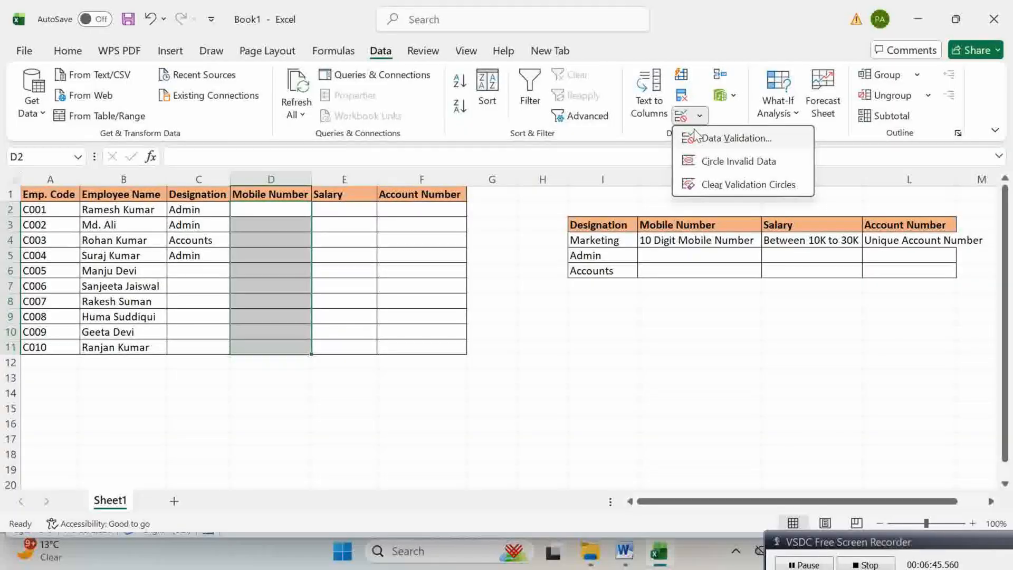
pyautogui.click(696, 138)
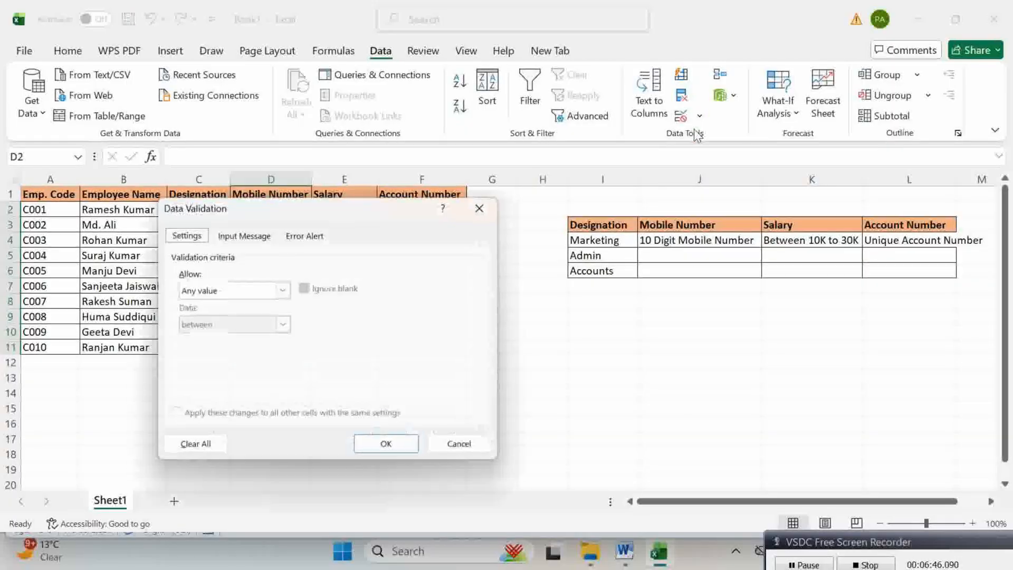
pyautogui.click(288, 291)
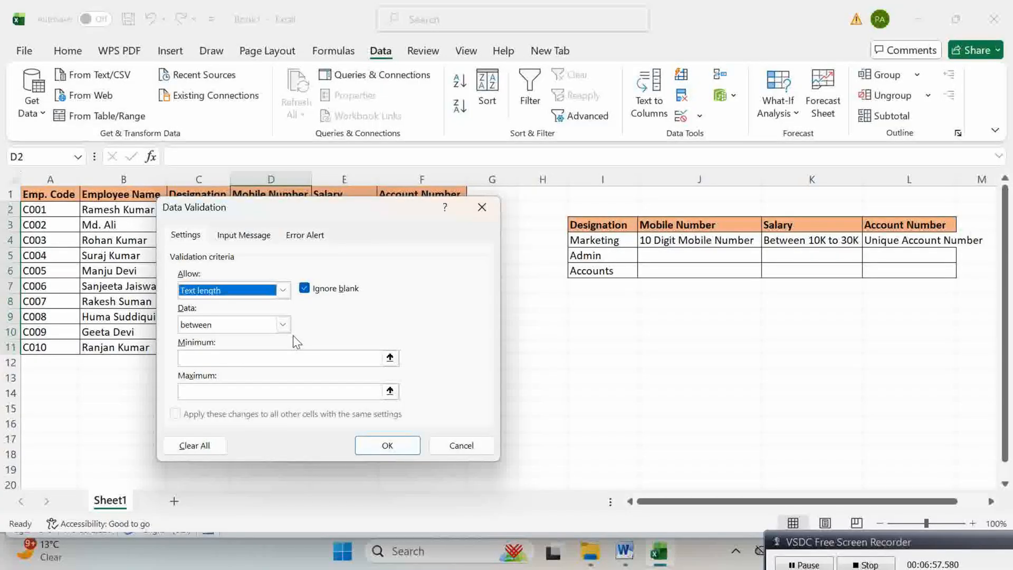
pyautogui.click(283, 325)
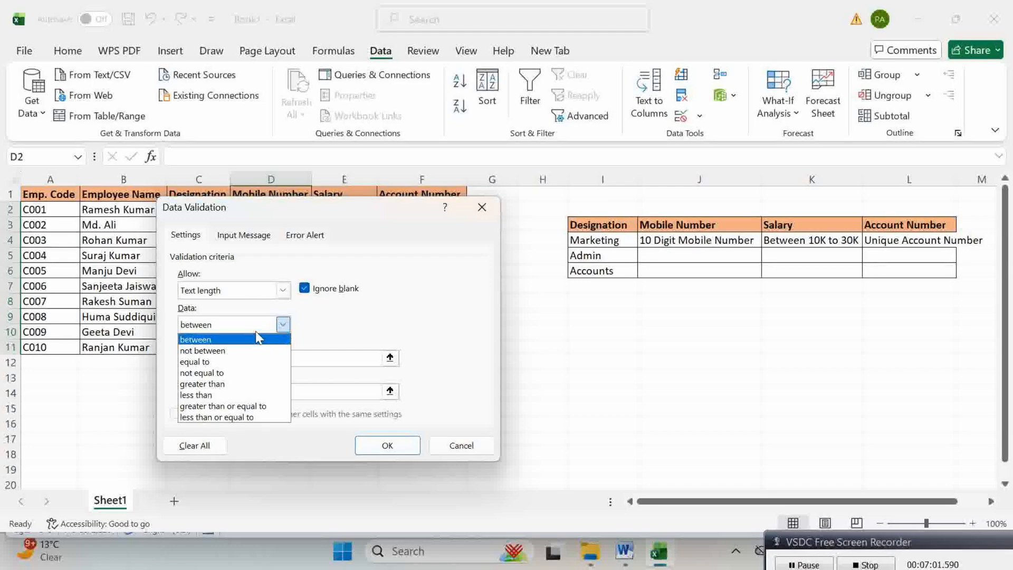
pyautogui.click(230, 342)
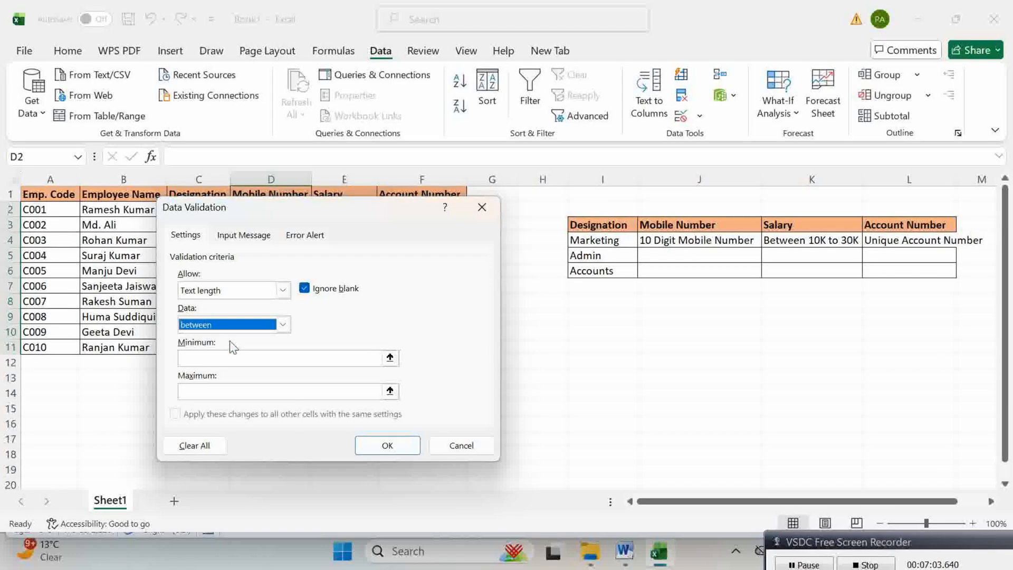
pyautogui.click(230, 355)
pyautogui.write('10')
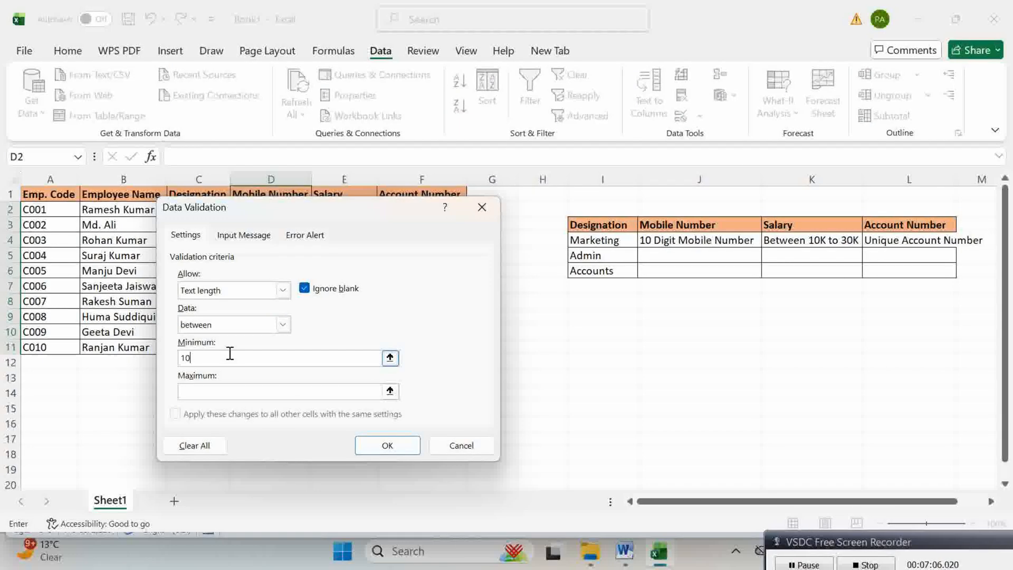
pyautogui.click(227, 393)
pyautogui.write('10')
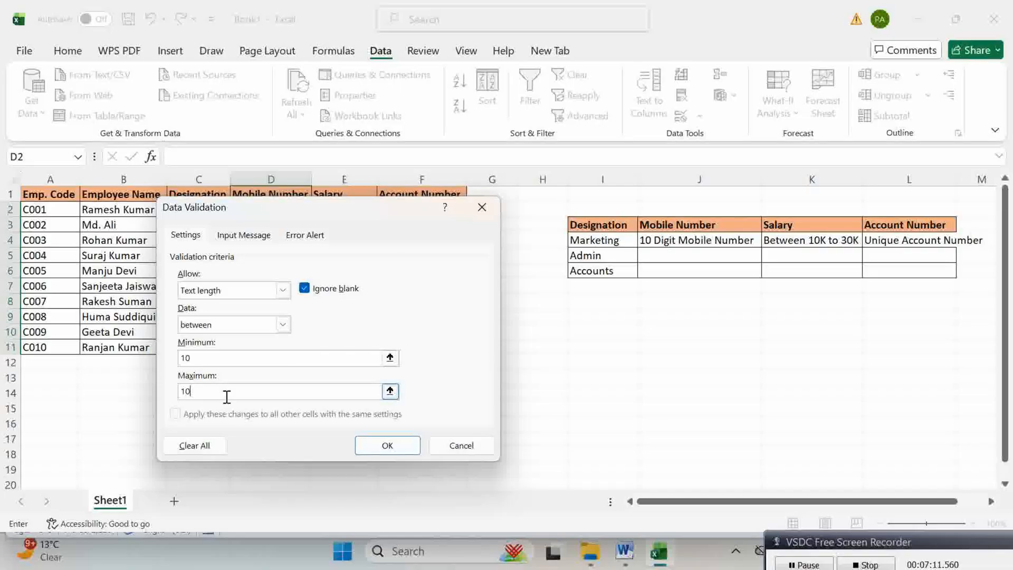
# Step: Add the input message 'Enter 10 Digit Only' and the error alert 'Wrong Entry', then apply
pyautogui.click(231, 235)
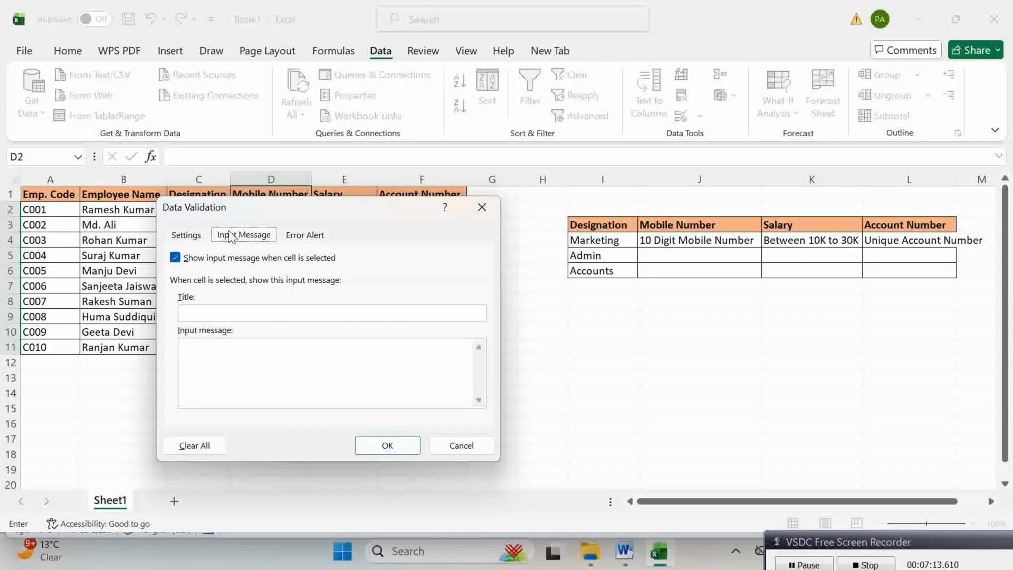
pyautogui.click(213, 355)
pyautogui.write('Enter 10 Digit Only')
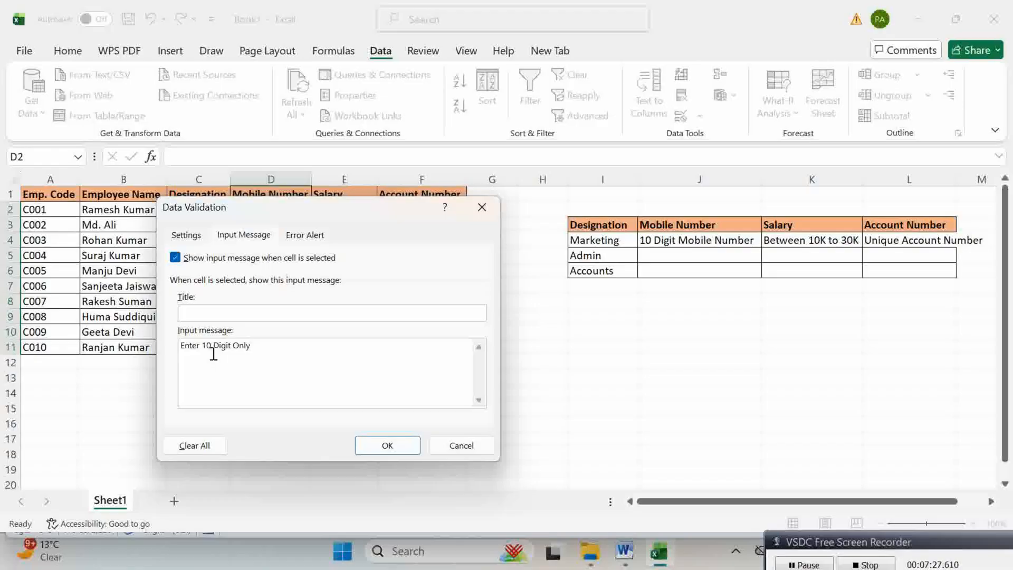
pyautogui.click(295, 237)
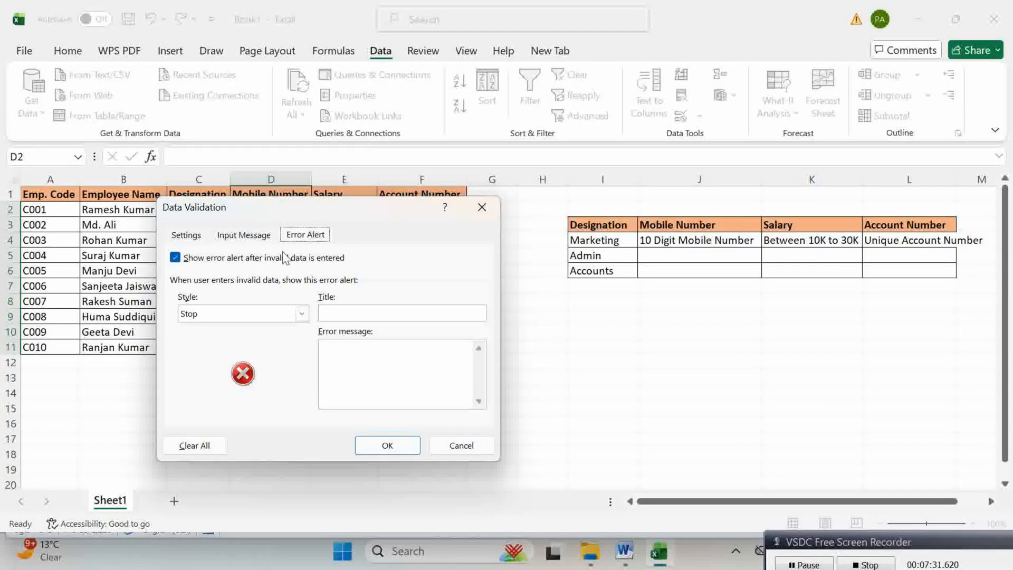
pyautogui.click(357, 365)
pyautogui.write('Wrong Entry')
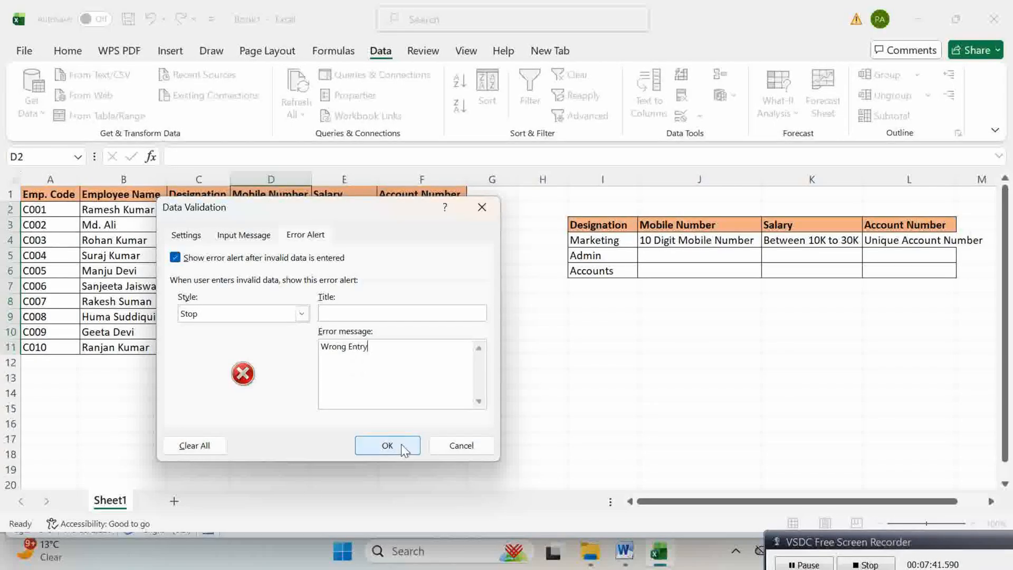
pyautogui.click(406, 453)
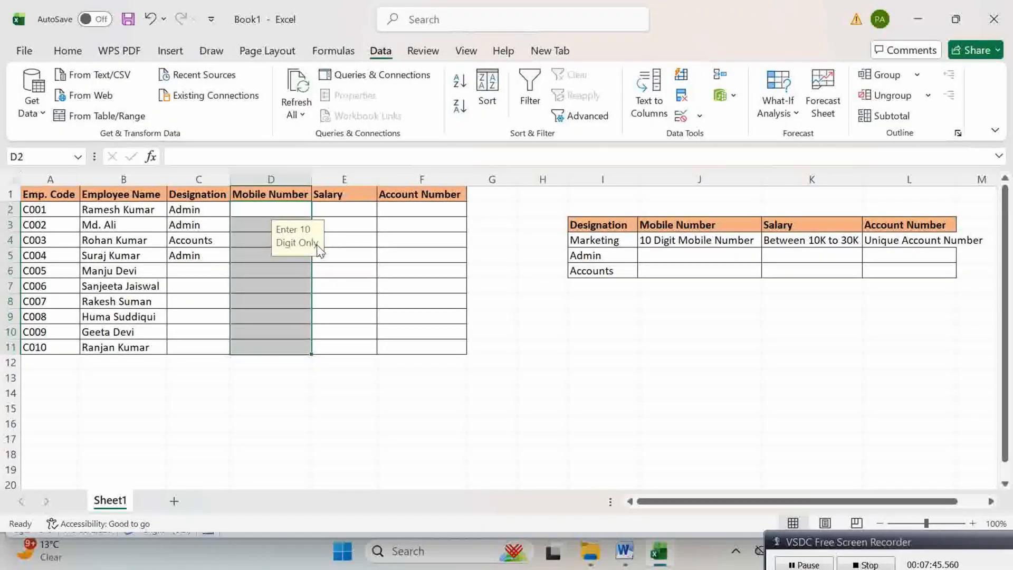
pyautogui.click(254, 209)
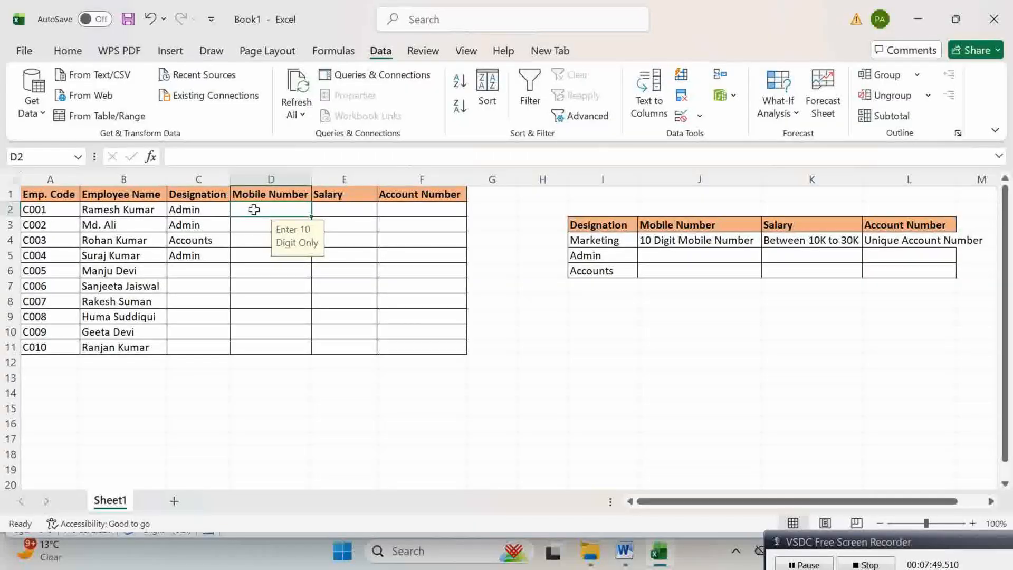
pyautogui.write('876598')
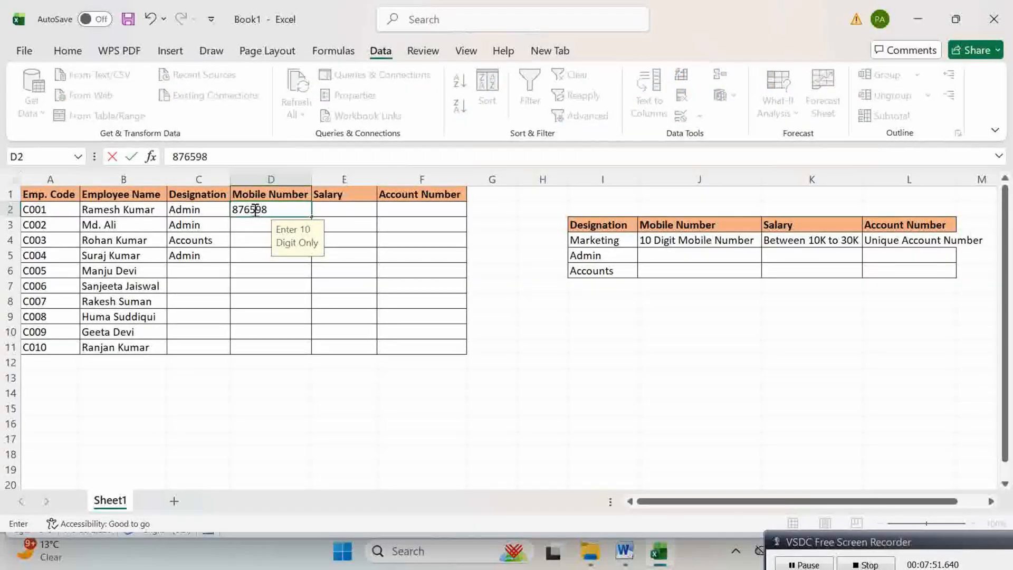
pyautogui.write('7654')
pyautogui.press('Return')
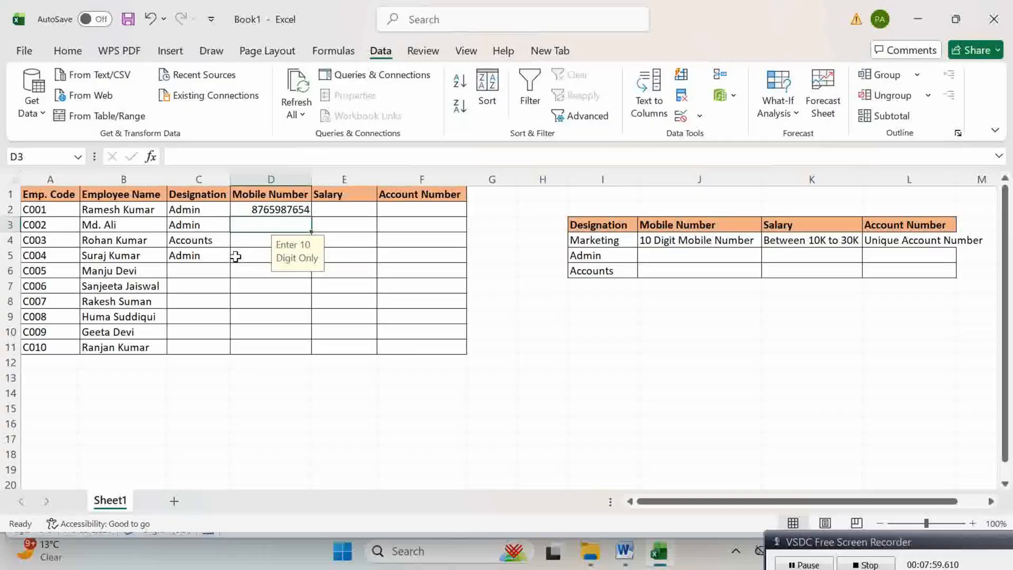
pyautogui.write('987456754')
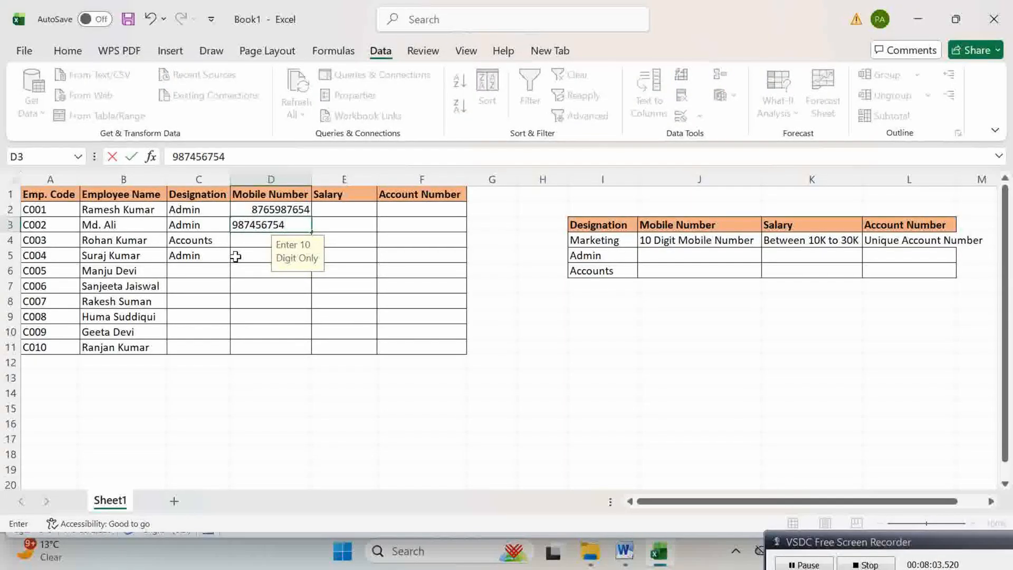
pyautogui.press('Return')
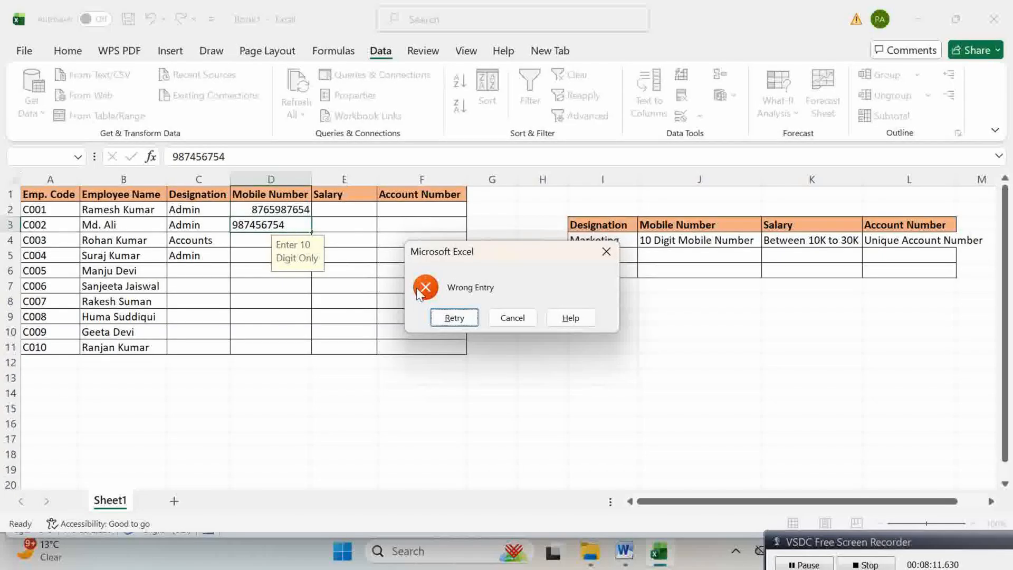
pyautogui.click(453, 317)
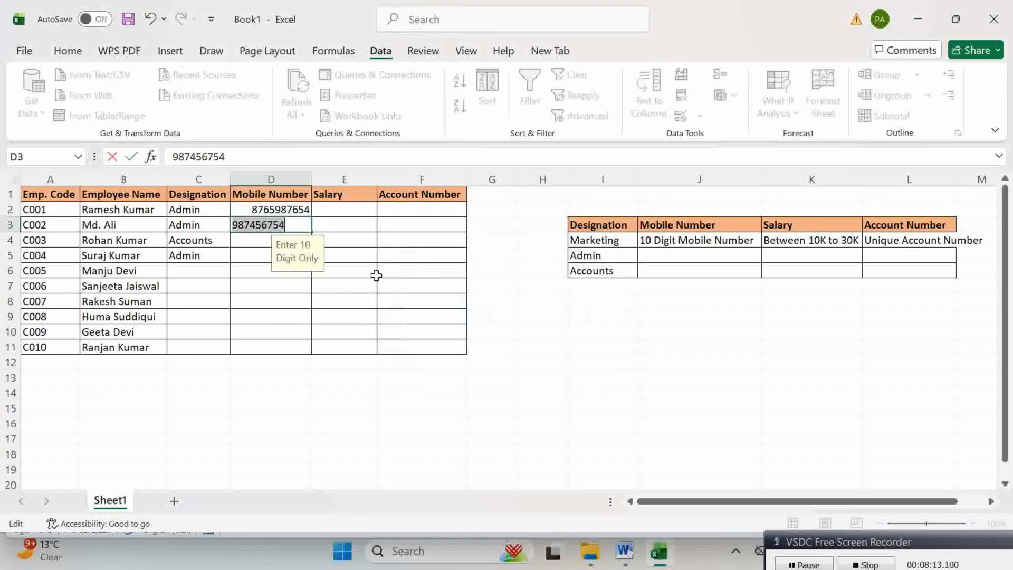
pyautogui.click(300, 224)
pyautogui.write('5')
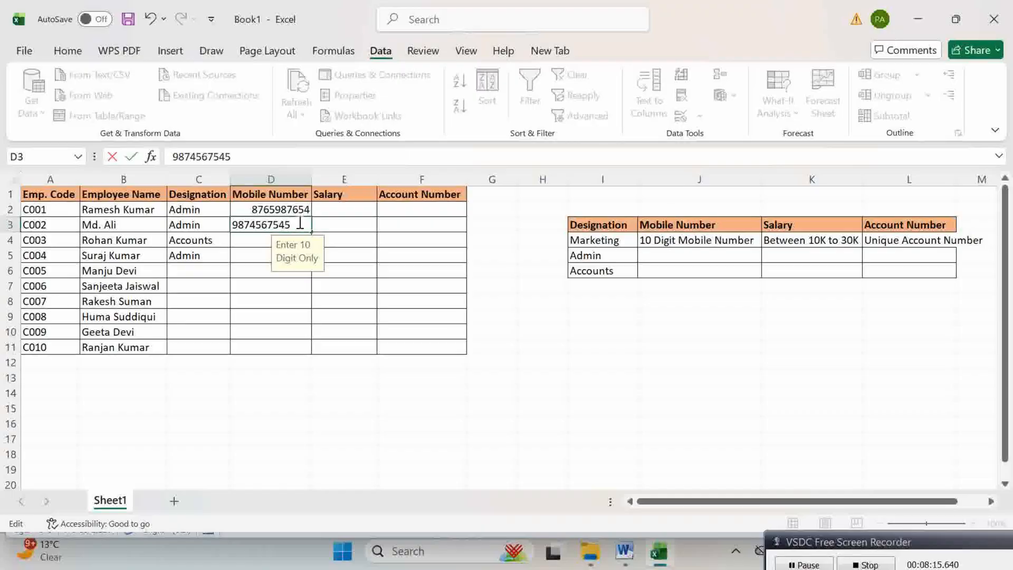
pyautogui.press('Return')
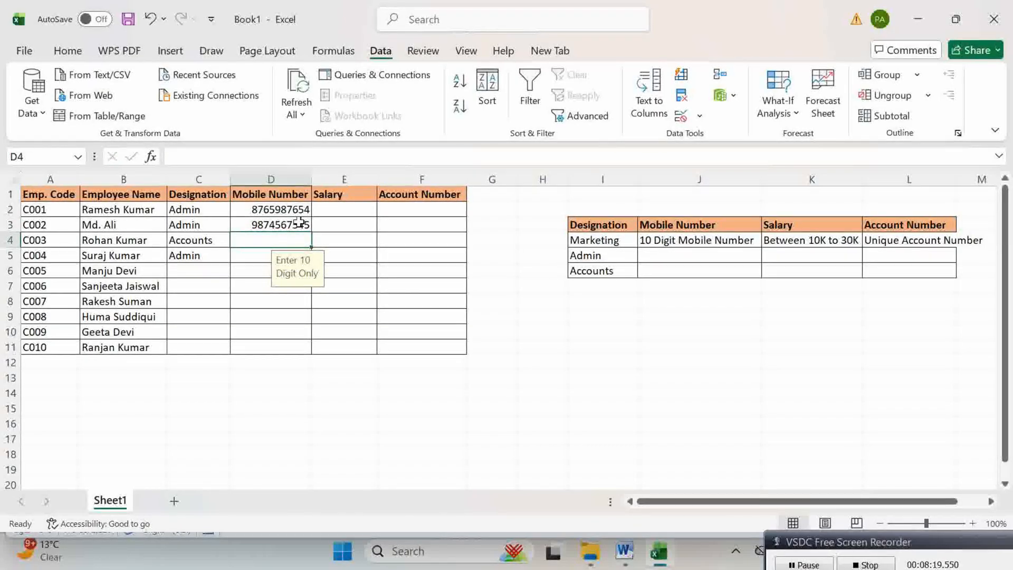
pyautogui.write('98765')
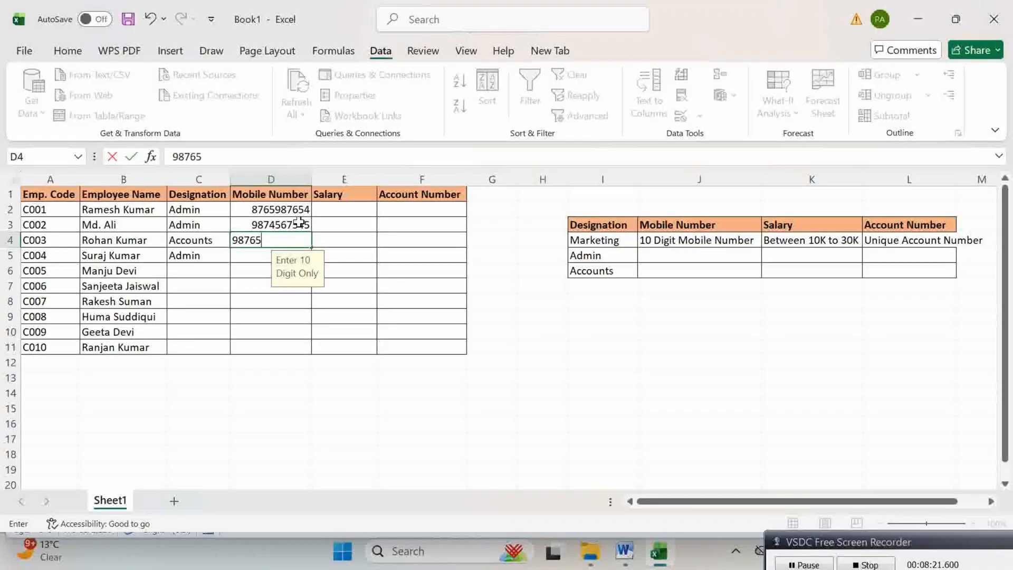
pyautogui.write('4376')
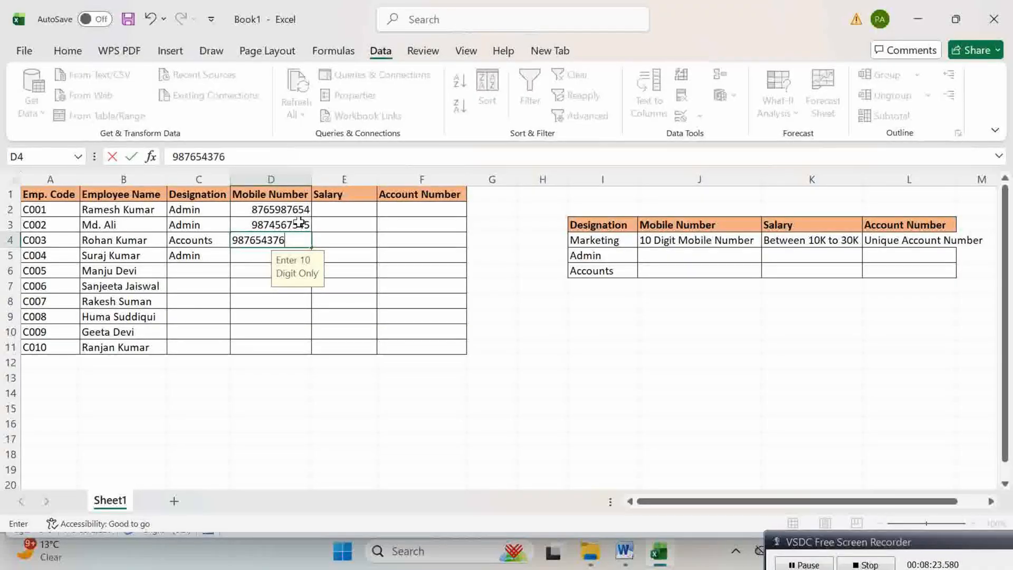
pyautogui.write('88')
pyautogui.press('Return')
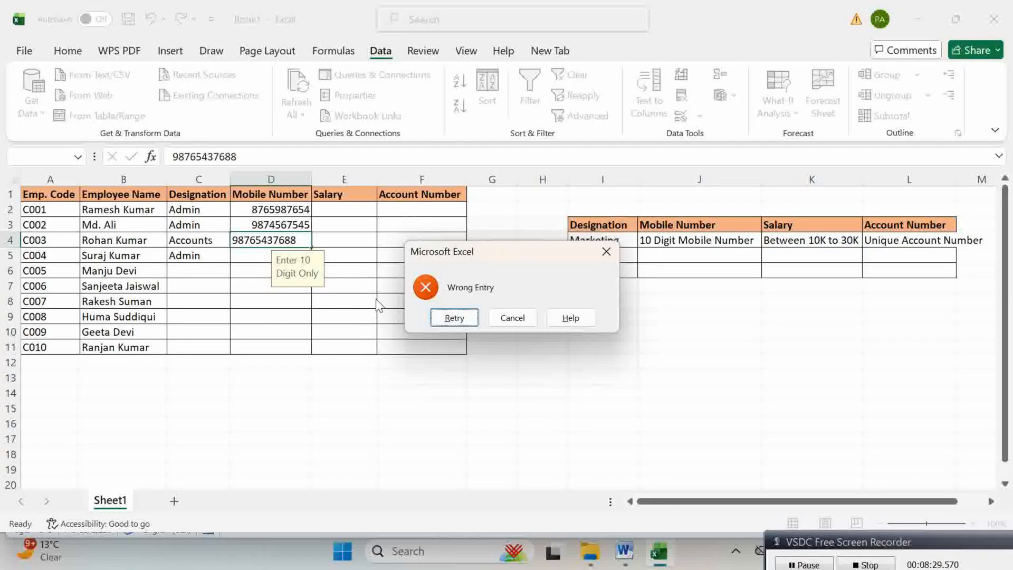
pyautogui.click(459, 319)
pyautogui.click(305, 244)
pyautogui.press('BackSpace')
pyautogui.press('Return')
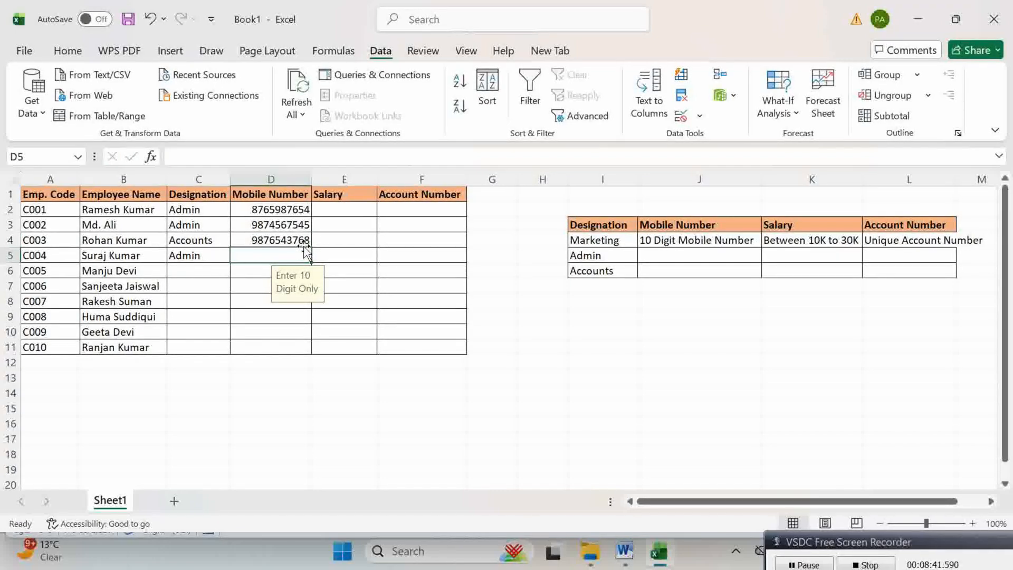
pyautogui.click(343, 213)
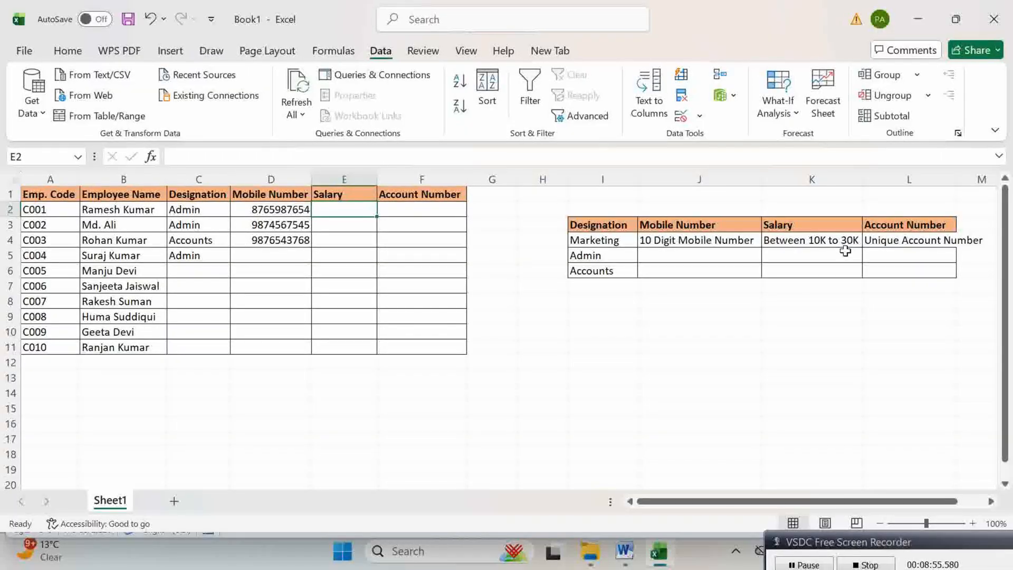
# Step: Select Salary cells E2:E11 and set Data Validation to allow whole numbers
pyautogui.click(363, 243)
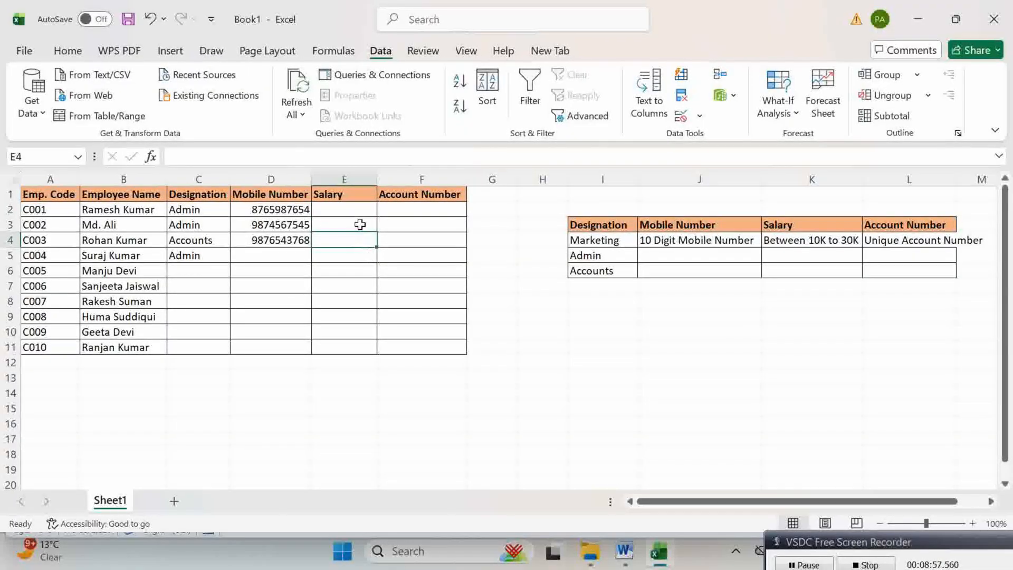
pyautogui.moveTo(355, 207); pyautogui.dragTo(344, 355)
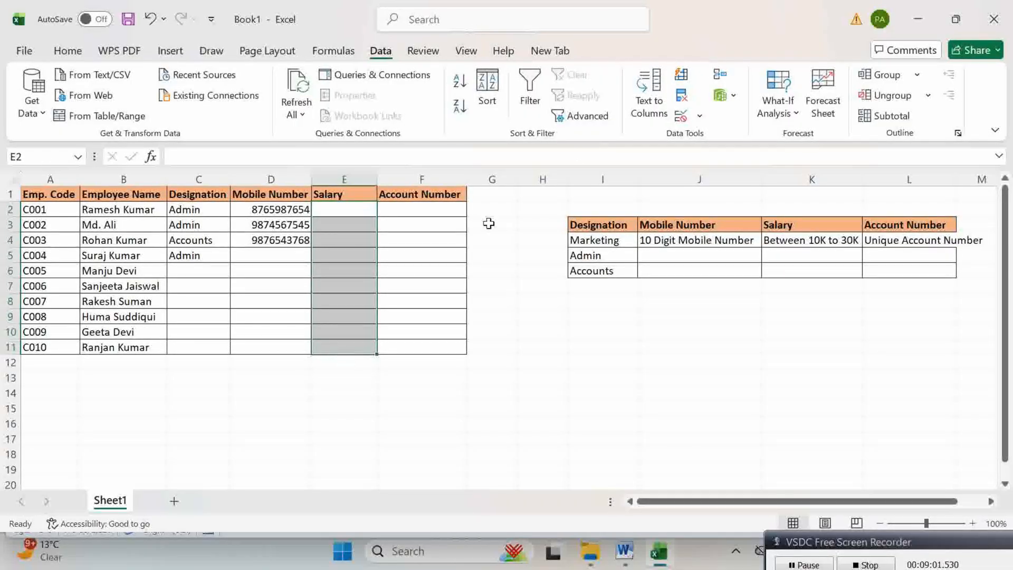
pyautogui.click(702, 115)
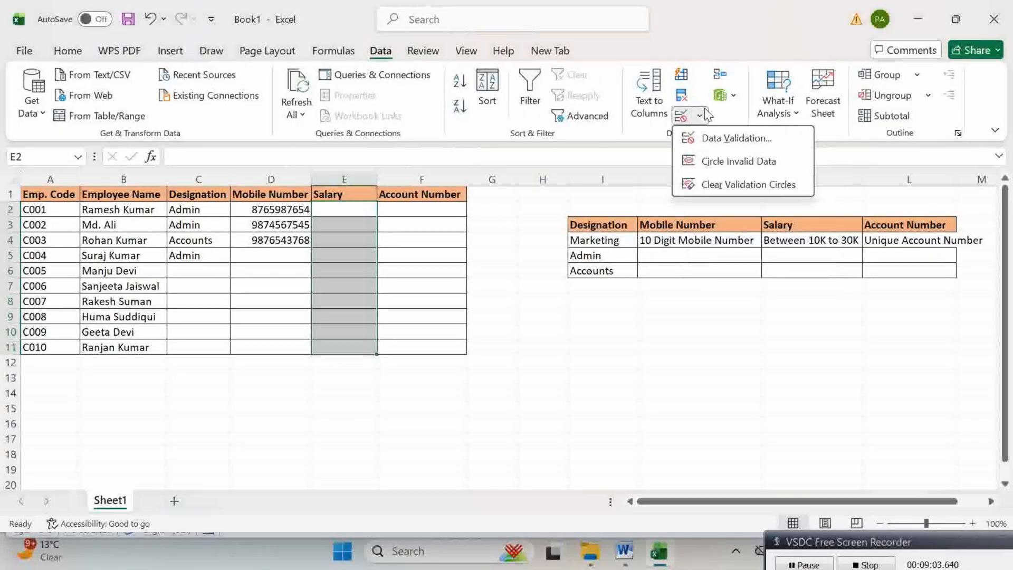
pyautogui.click(714, 139)
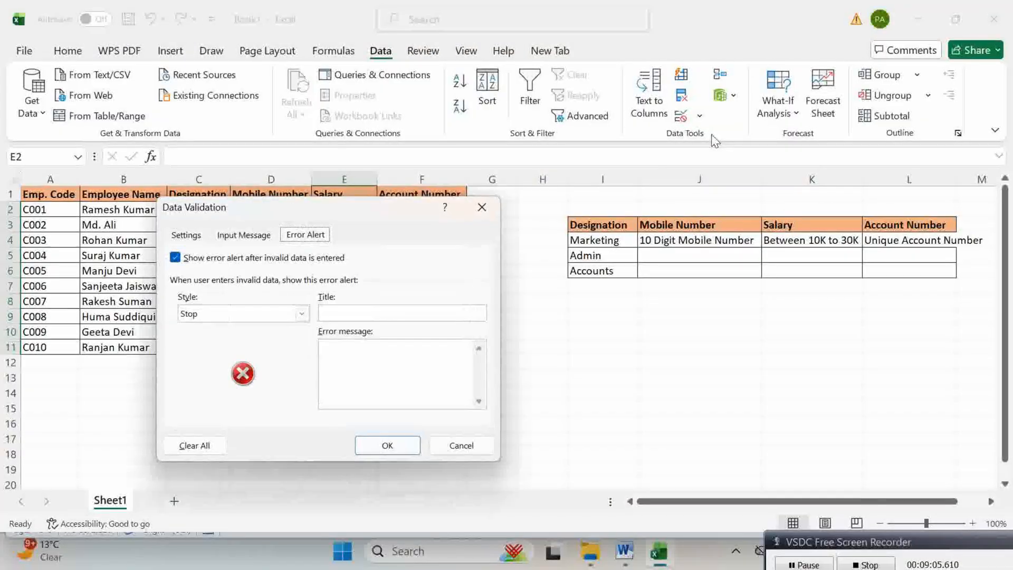
pyautogui.click(186, 236)
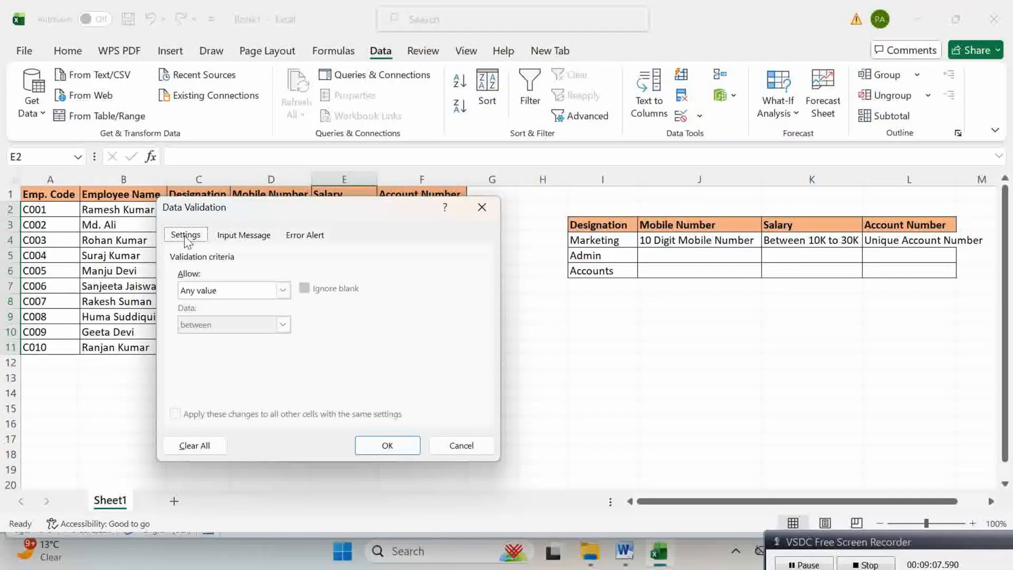
pyautogui.click(283, 290)
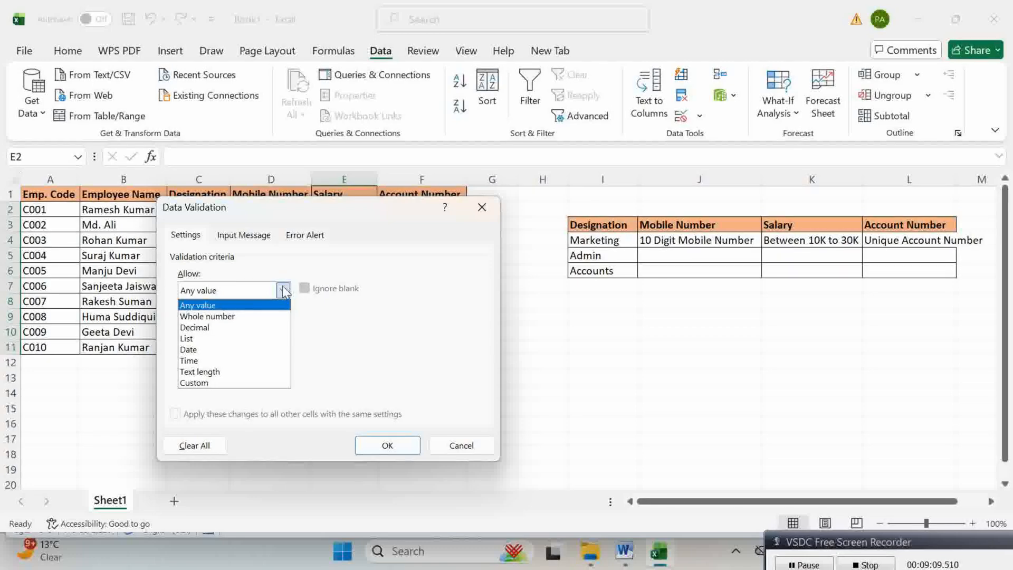
pyautogui.click(214, 317)
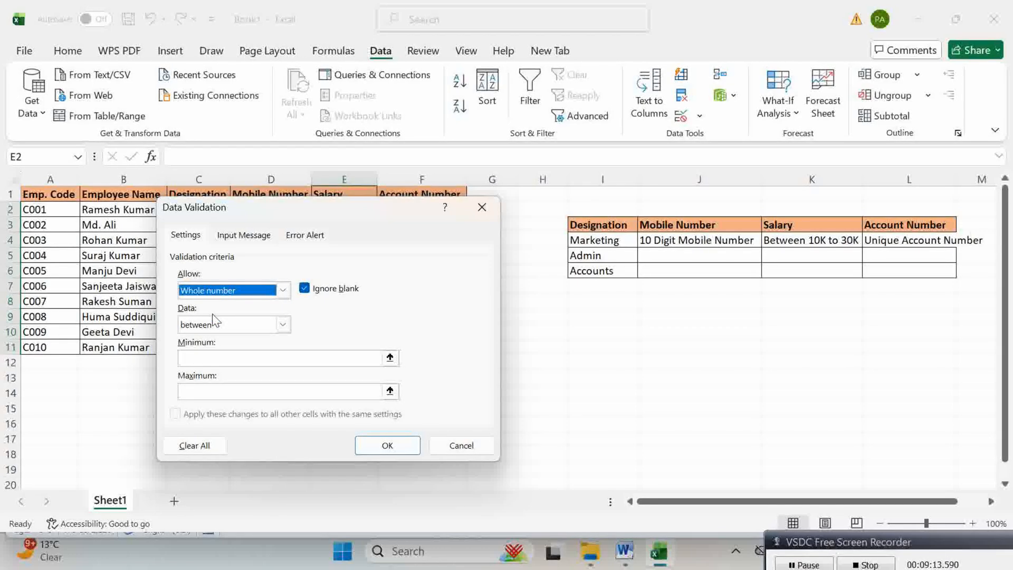
# Step: Limit the salary whole numbers to between 10000 and 30000 and apply
pyautogui.moveTo(304, 213); pyautogui.dragTo(631, 179)
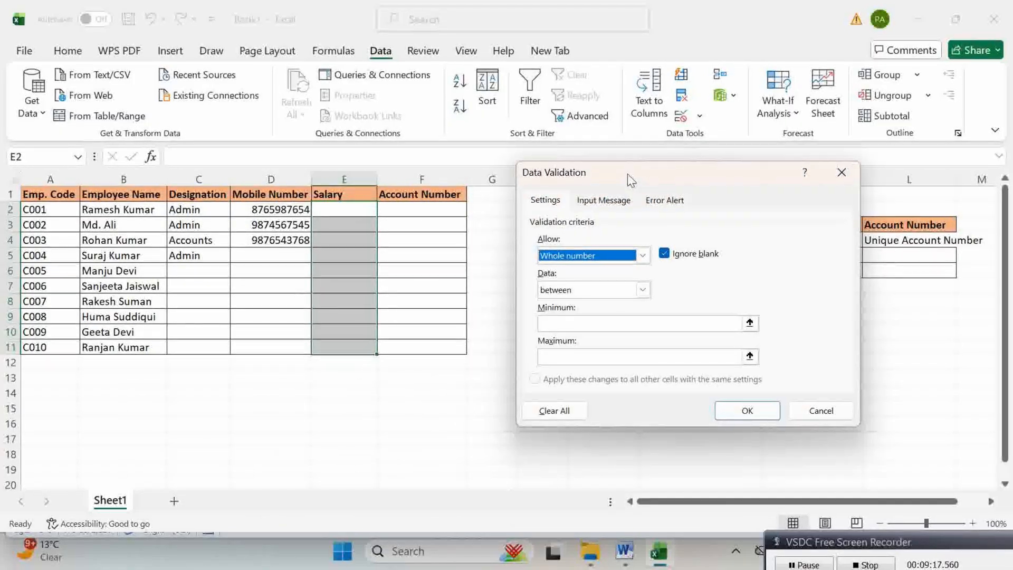
pyautogui.click(590, 324)
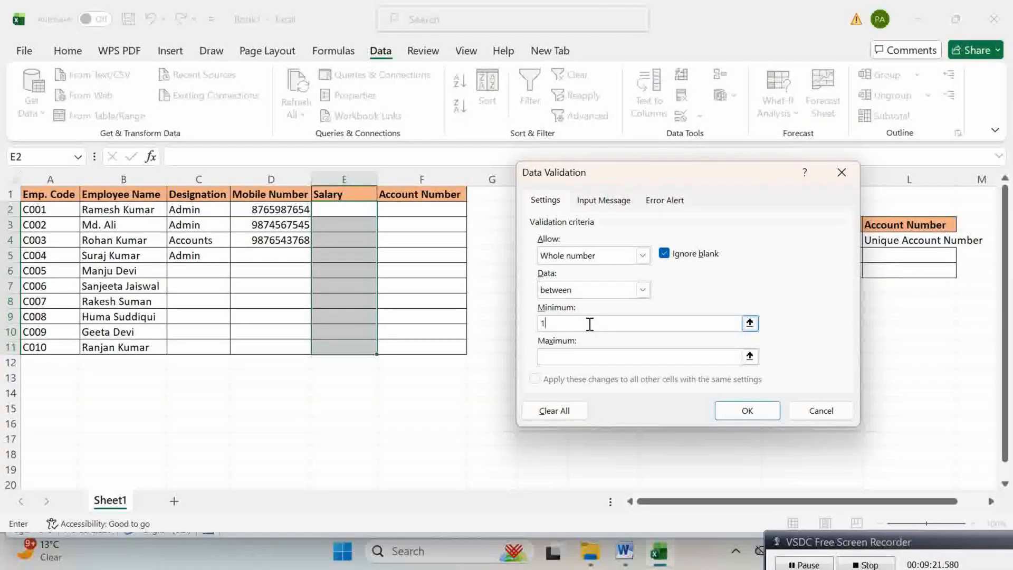
pyautogui.write('10000')
pyautogui.click(576, 356)
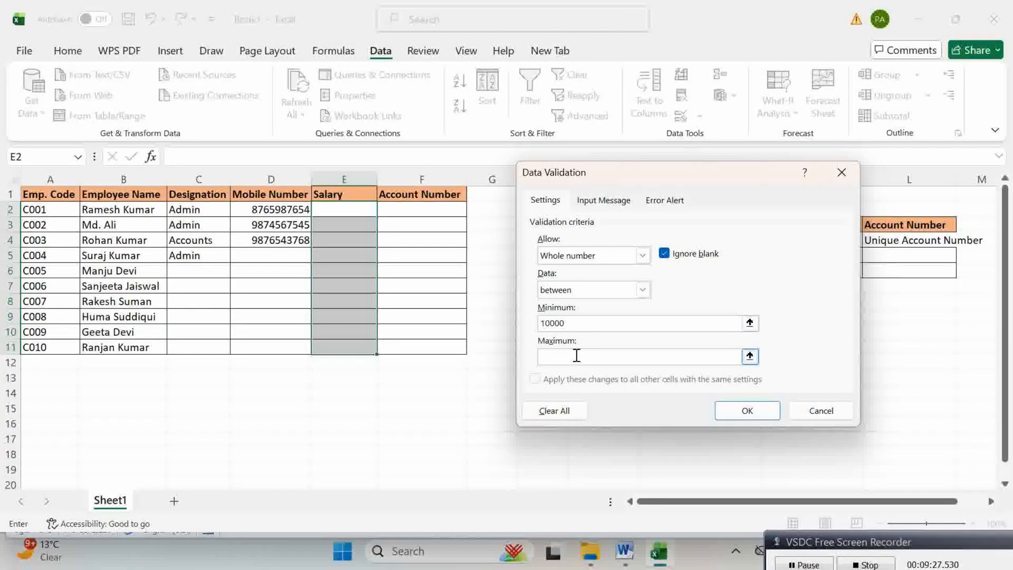
pyautogui.write('30000')
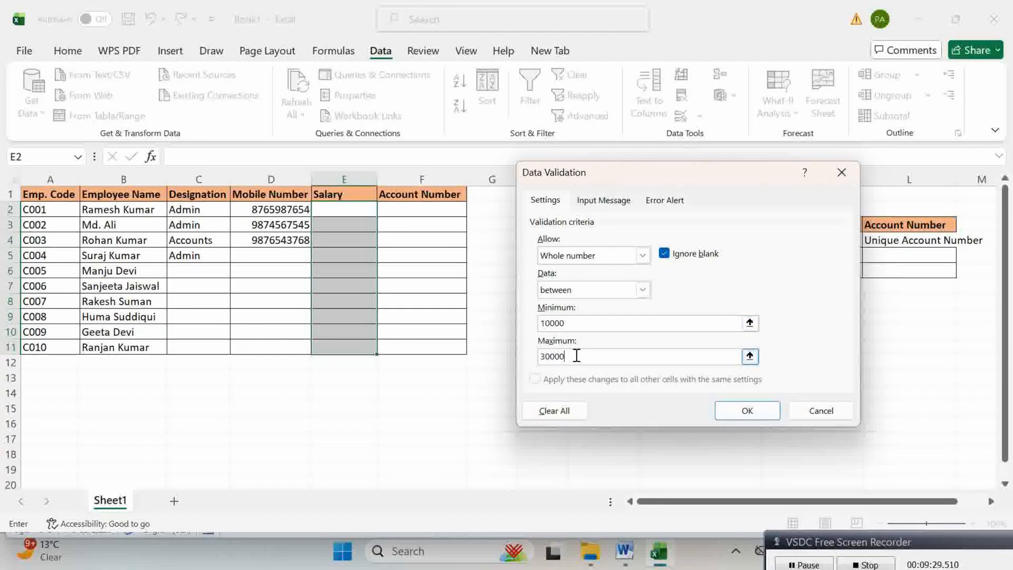
pyautogui.click(575, 323)
pyautogui.click(582, 353)
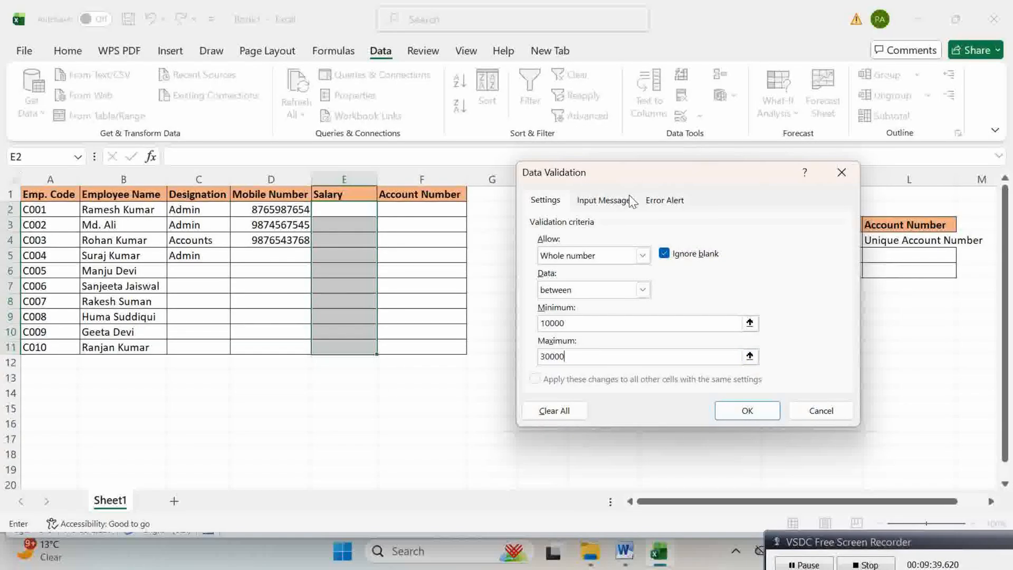
pyautogui.click(730, 403)
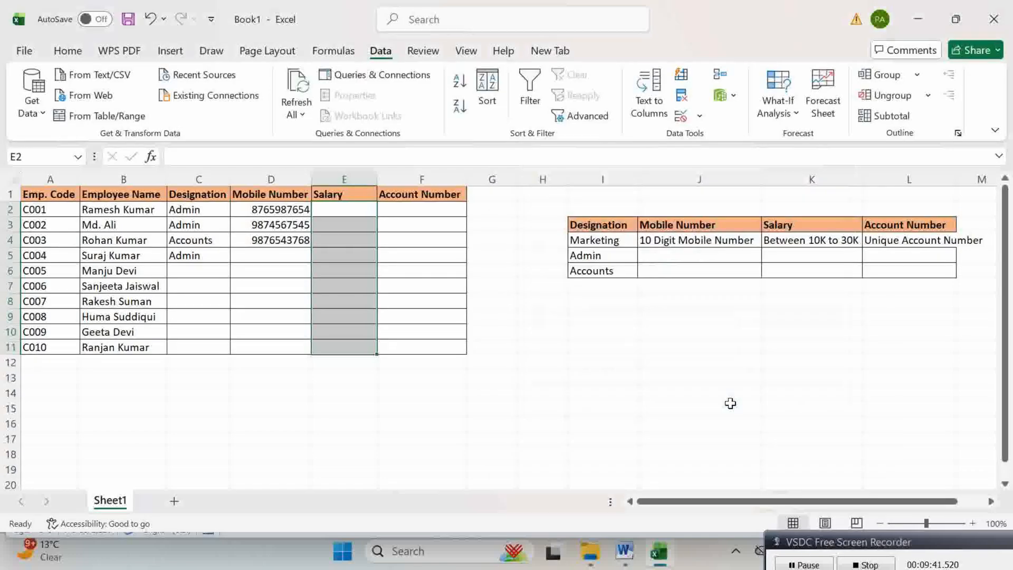
# Step: Enter 12000 in E2, then test the lower limit with 9000, which is rejected
pyautogui.click(327, 227)
pyautogui.click(330, 208)
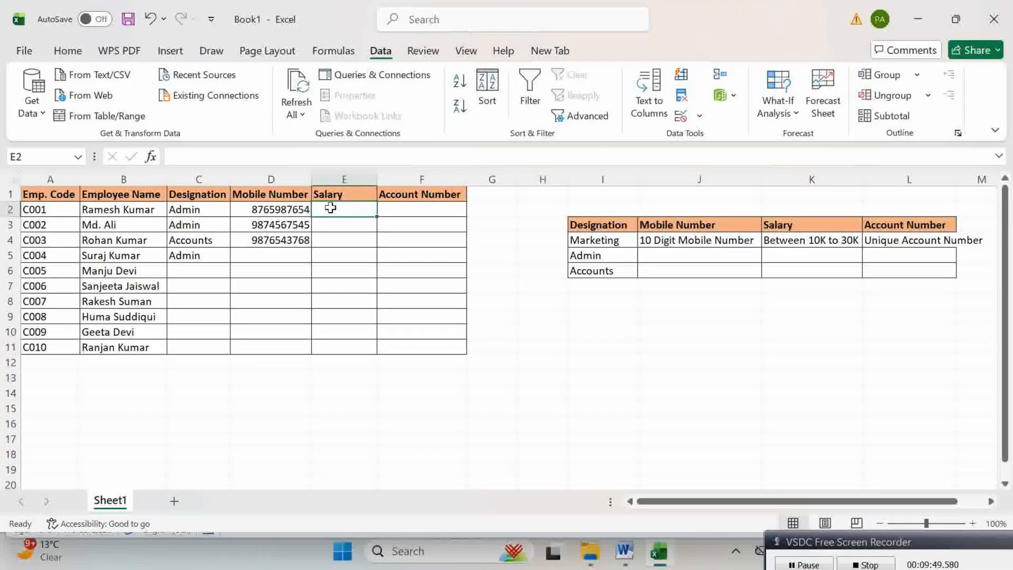
pyautogui.write('12000')
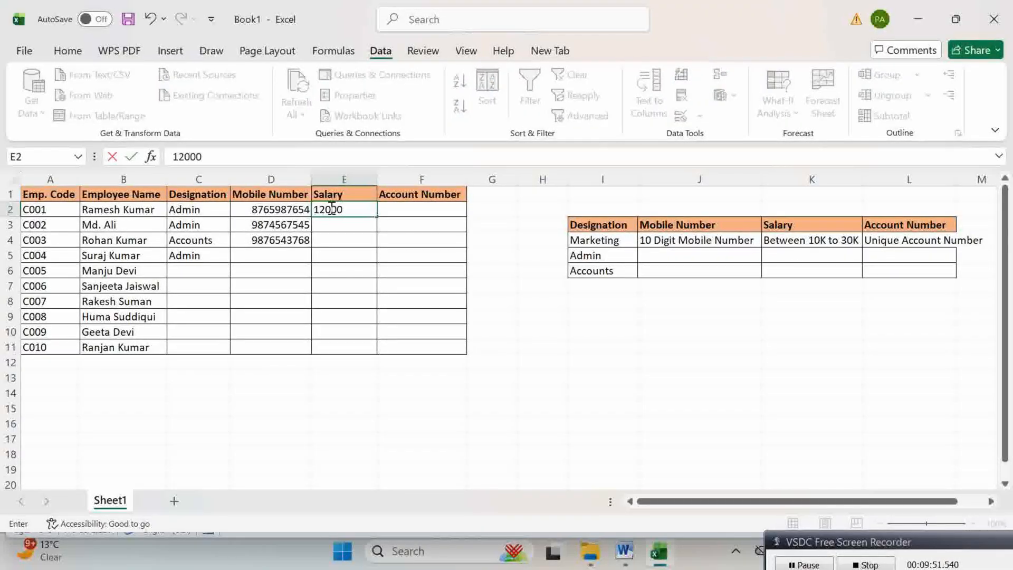
pyautogui.press('Return')
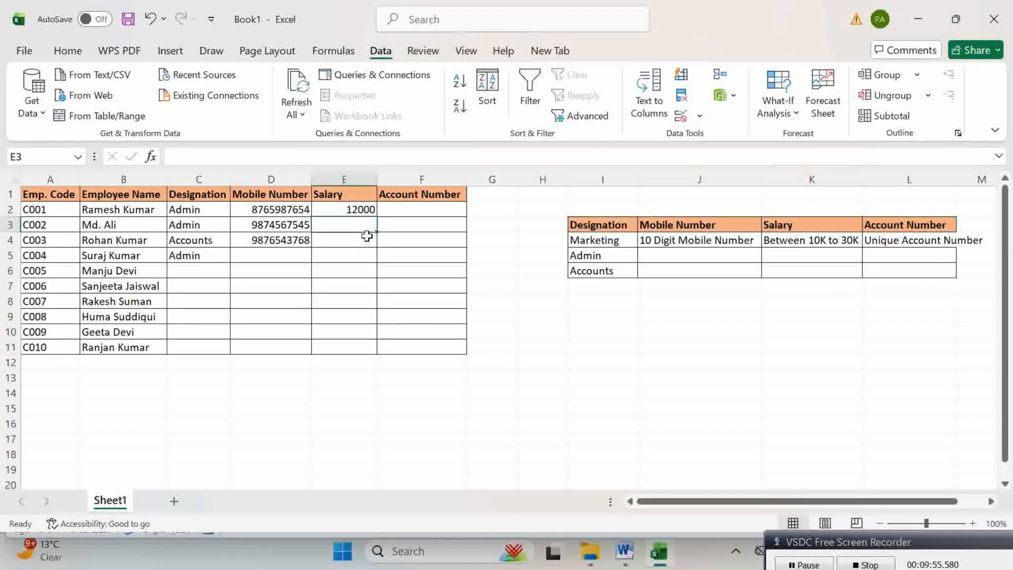
pyautogui.write('9000')
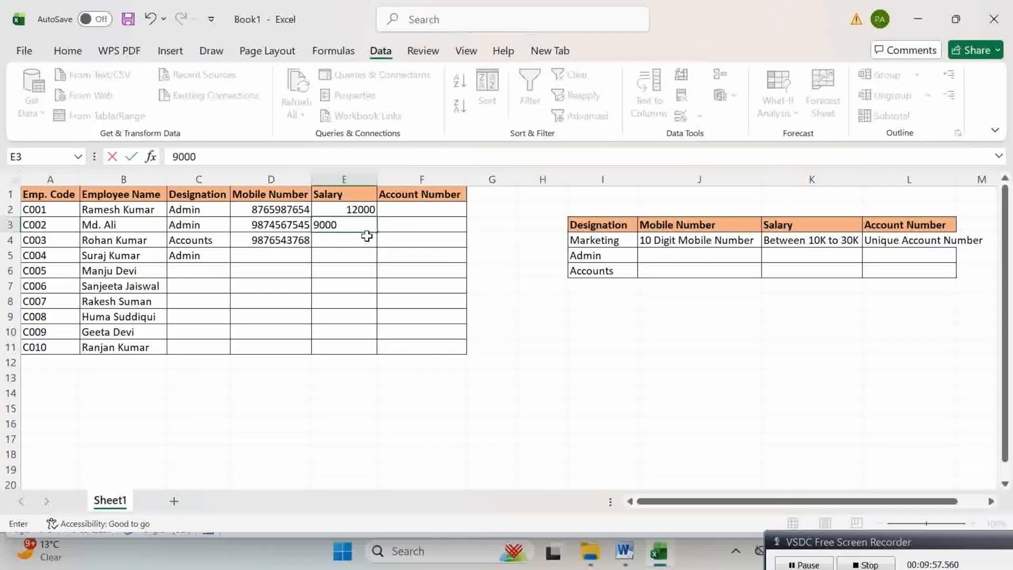
pyautogui.press('Return')
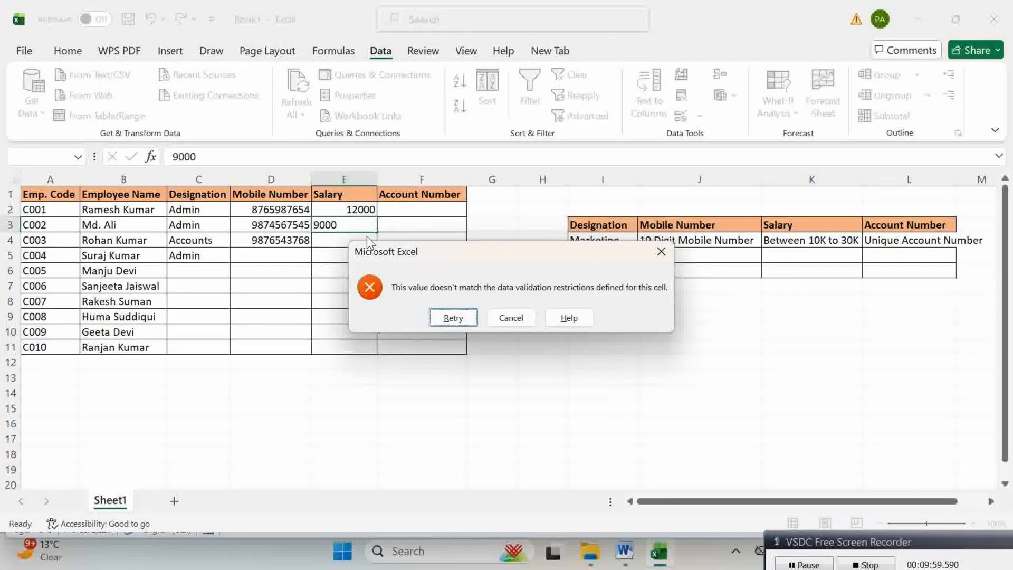
pyautogui.press('Return')
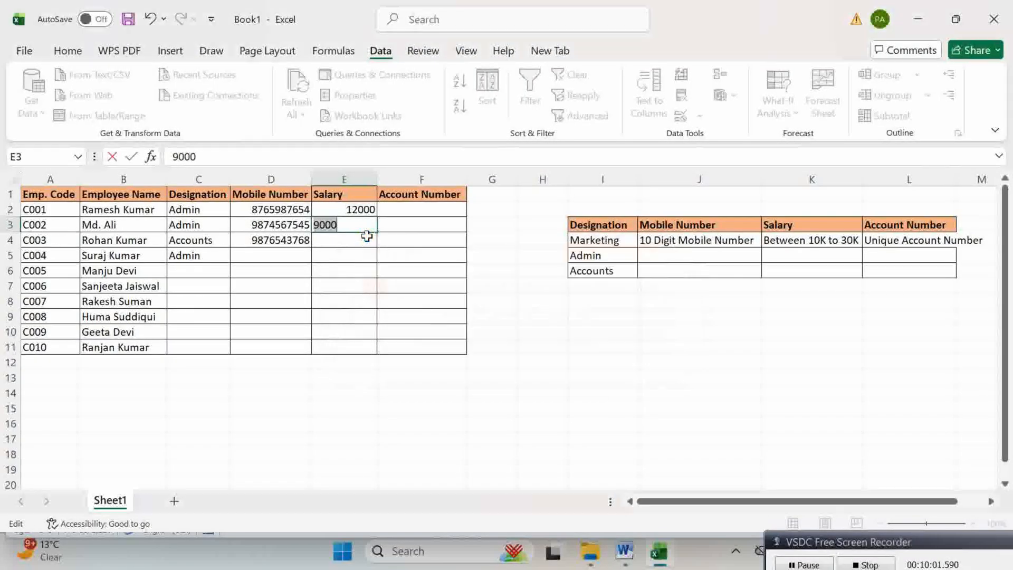
# Step: Enter 15000 in E3, then replace the rejected 35000 with 20000 in E4
pyautogui.write('15000')
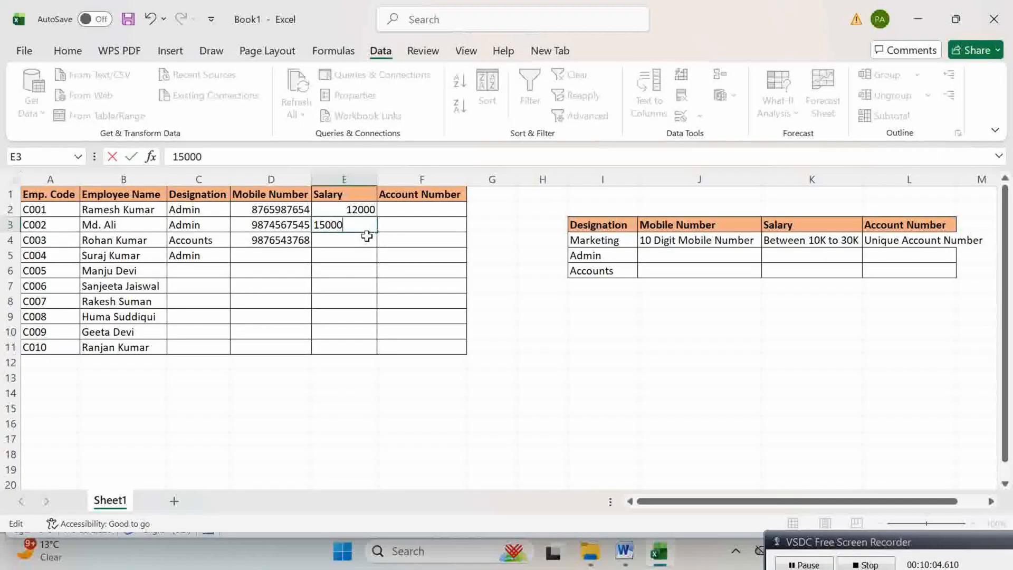
pyautogui.press('Return')
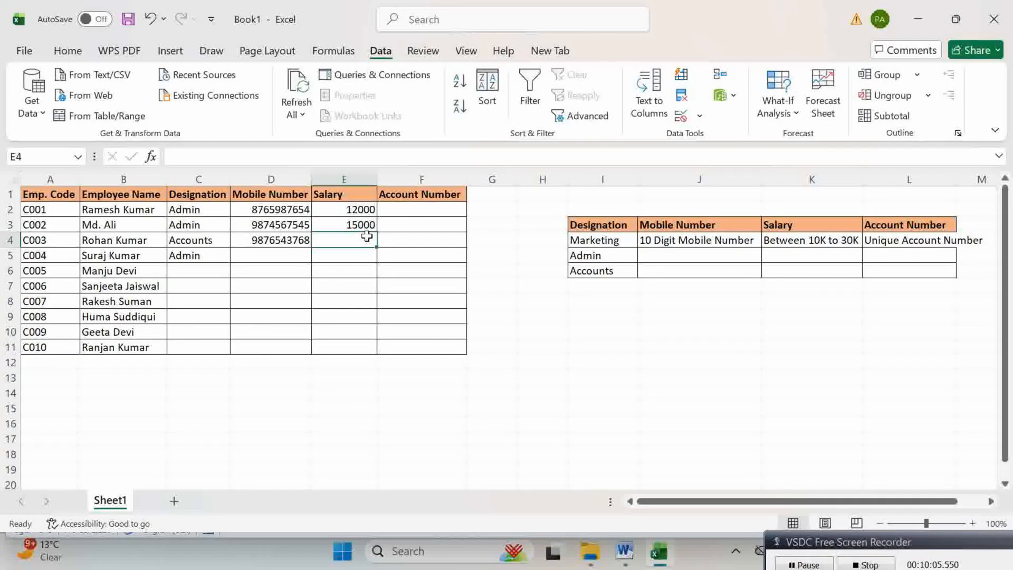
pyautogui.write('35000')
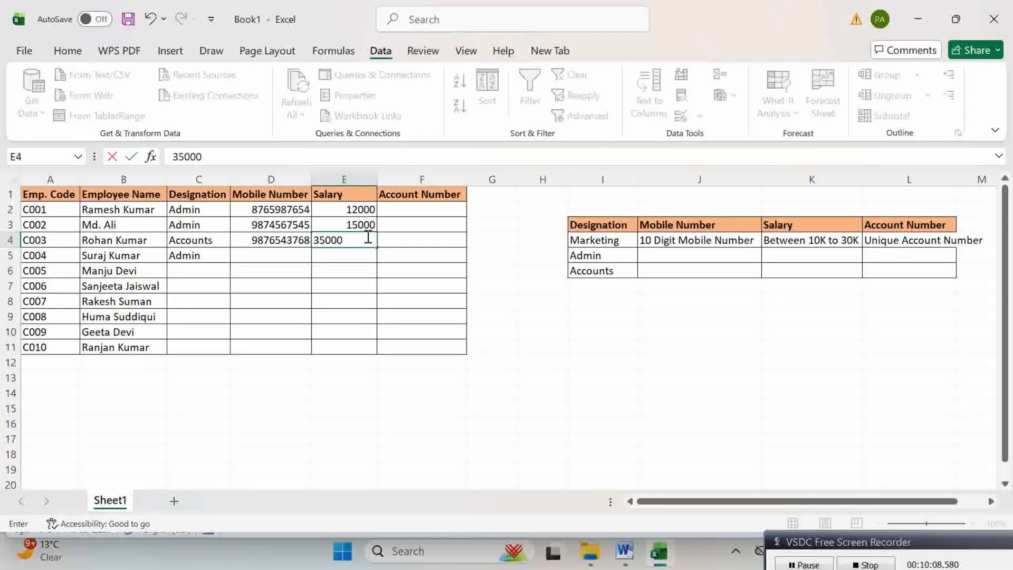
pyautogui.press('Return')
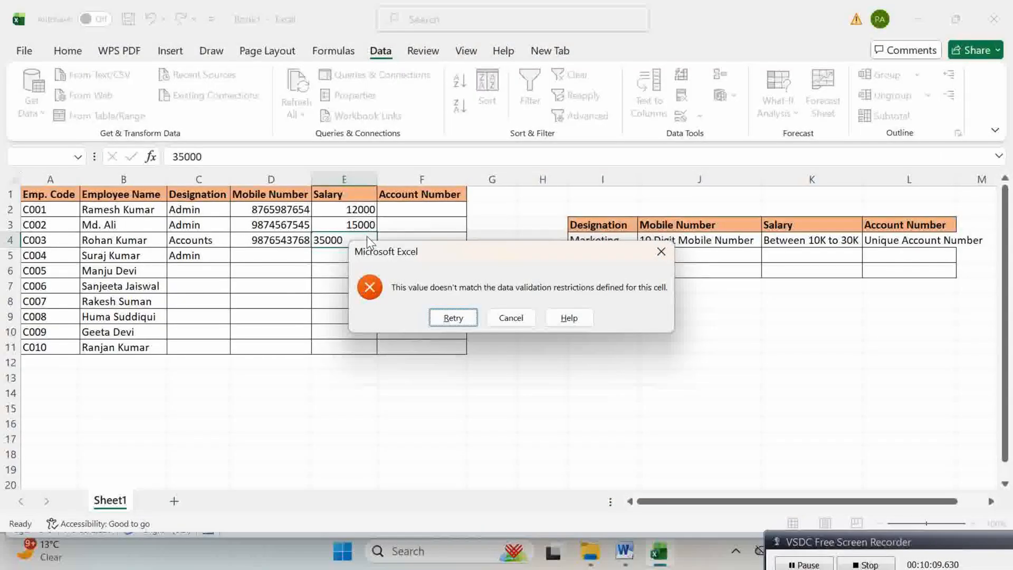
pyautogui.press('Return')
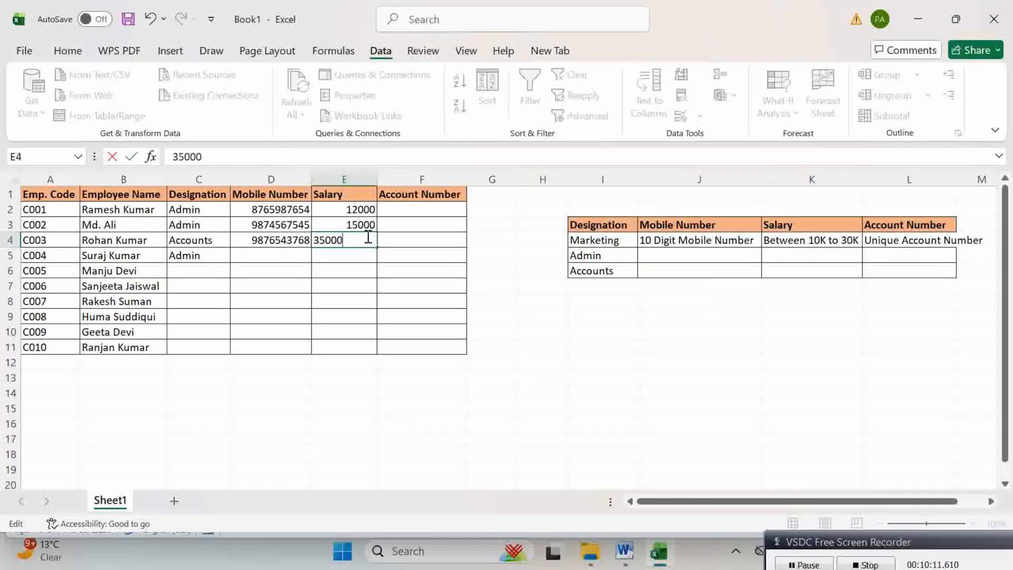
pyautogui.press('BackSpace')
pyautogui.press('BackSpace')
pyautogui.press('BackSpace')
pyautogui.press('BackSpace')
pyautogui.press('BackSpace')
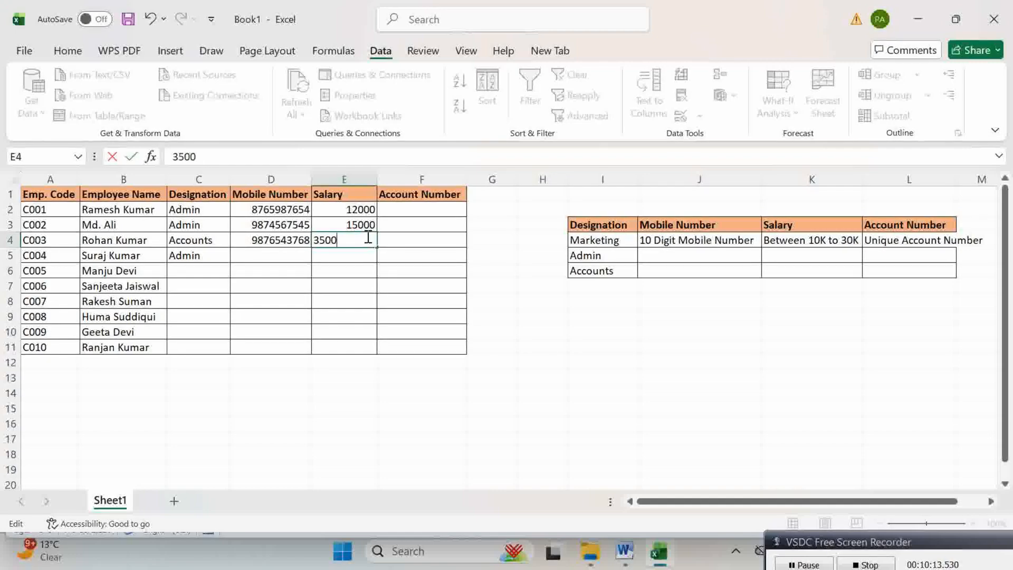
pyautogui.write('20000')
pyautogui.press('Return')
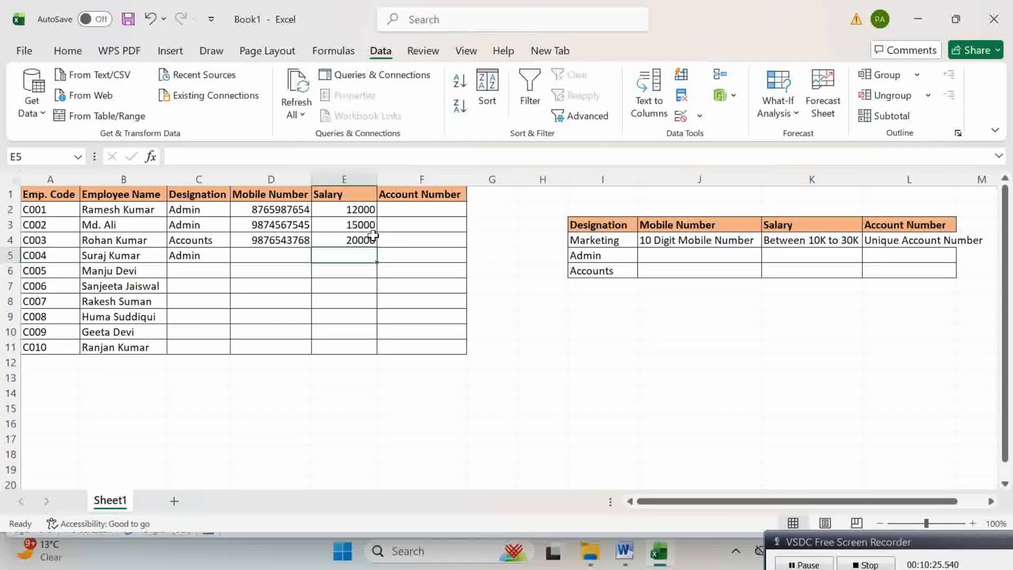
# Step: Review requirements column L and point out the empty Account Number cells F2–F6
pyautogui.click(423, 227)
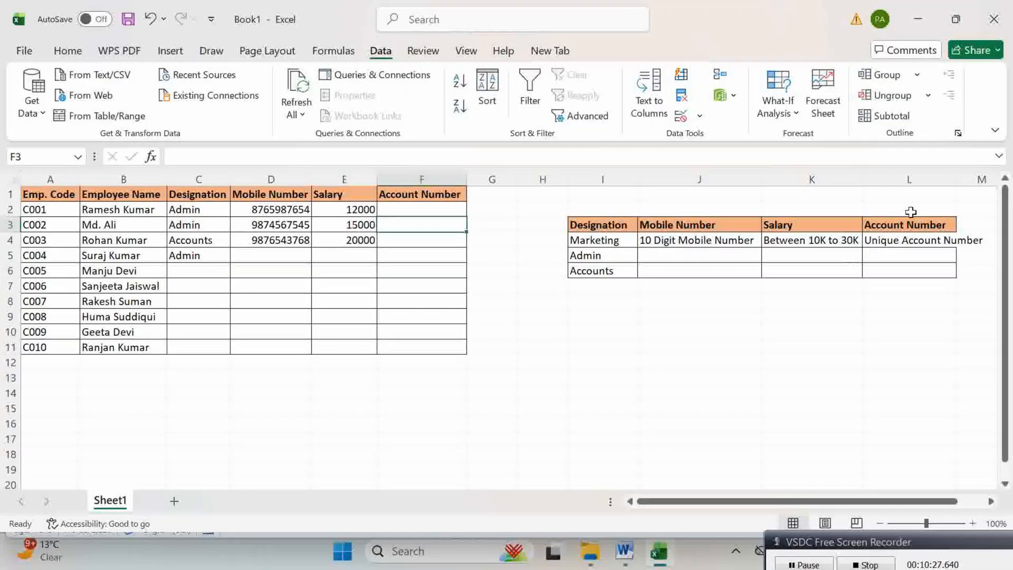
pyautogui.click(904, 178)
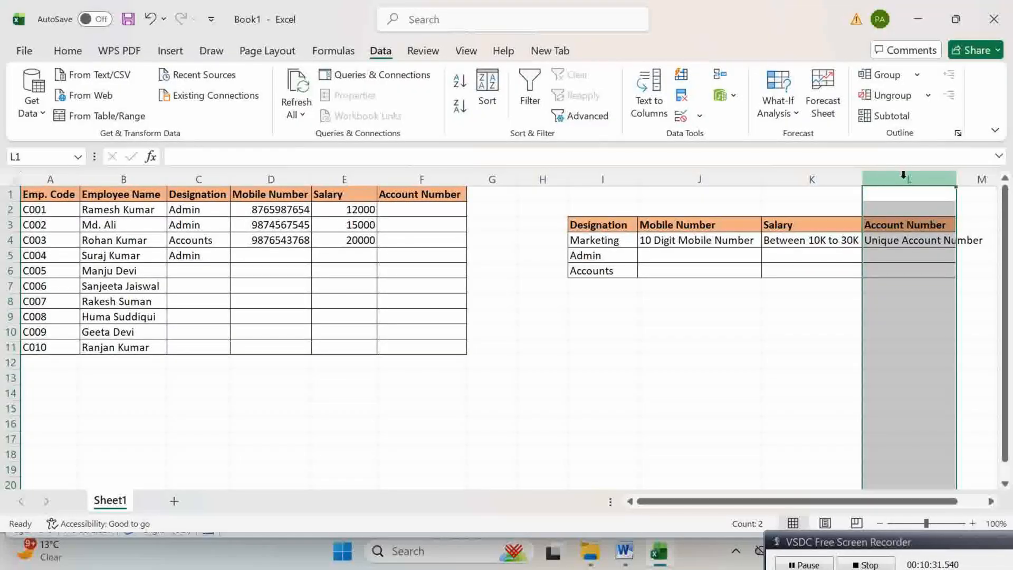
pyautogui.click(462, 254)
pyautogui.click(423, 211)
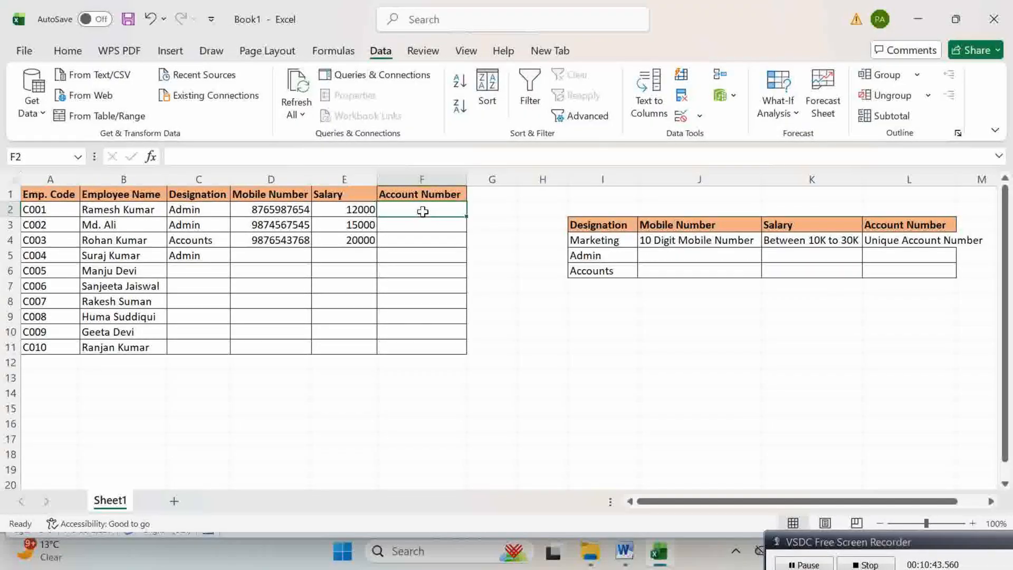
pyautogui.click(428, 238)
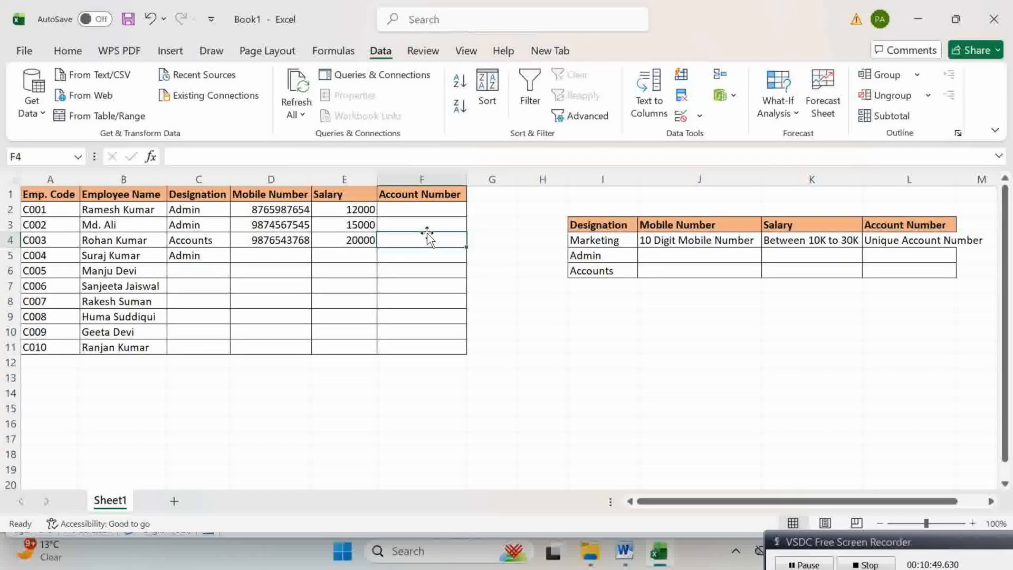
pyautogui.click(443, 267)
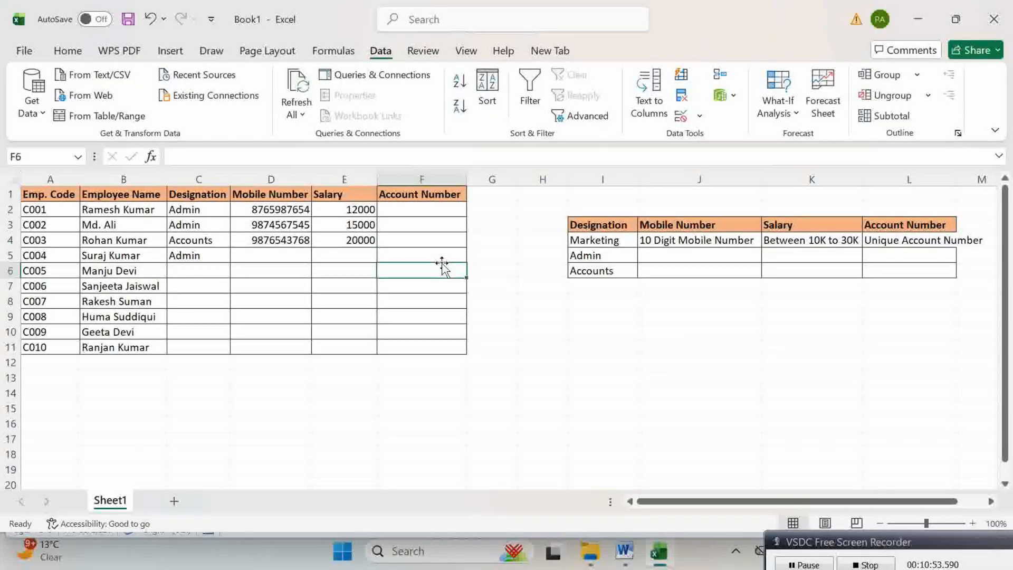
pyautogui.click(432, 211)
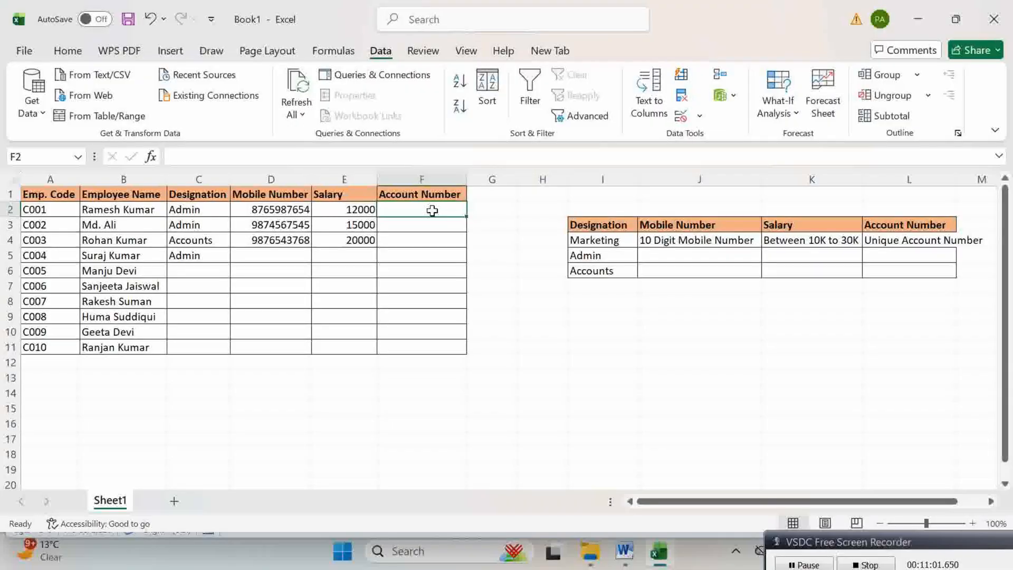
pyautogui.press('Return')
# Step: Select F2:F11, then select the entire Account Number column F
pyautogui.moveTo(425, 205); pyautogui.dragTo(432, 353)
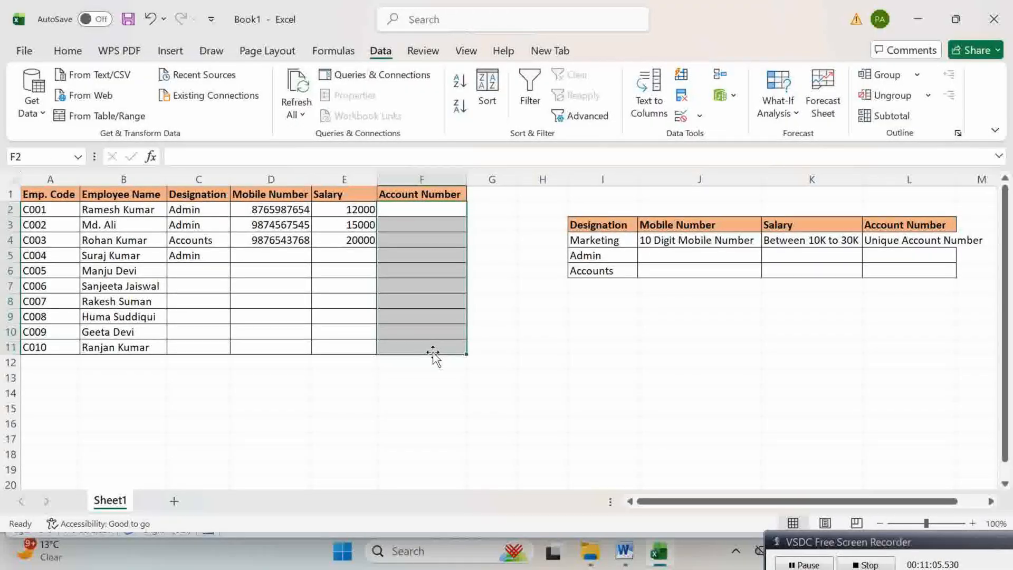
pyautogui.click(437, 212)
pyautogui.click(440, 240)
pyautogui.click(440, 256)
pyautogui.click(440, 276)
pyautogui.click(442, 298)
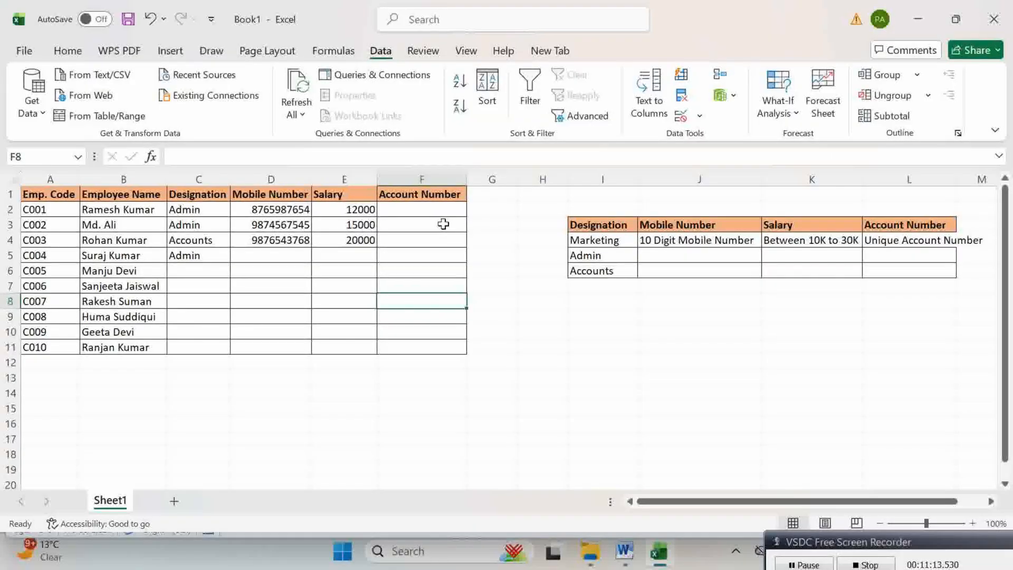
pyautogui.click(439, 177)
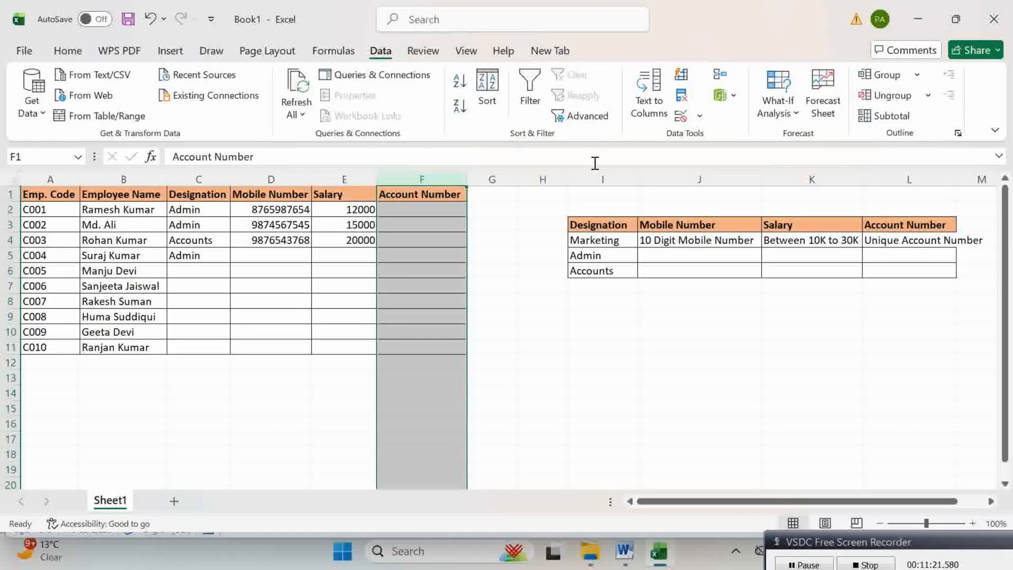
# Step: Add a Custom validation rule =countif(F:F,F1)=1 to column F and apply it
pyautogui.click(699, 116)
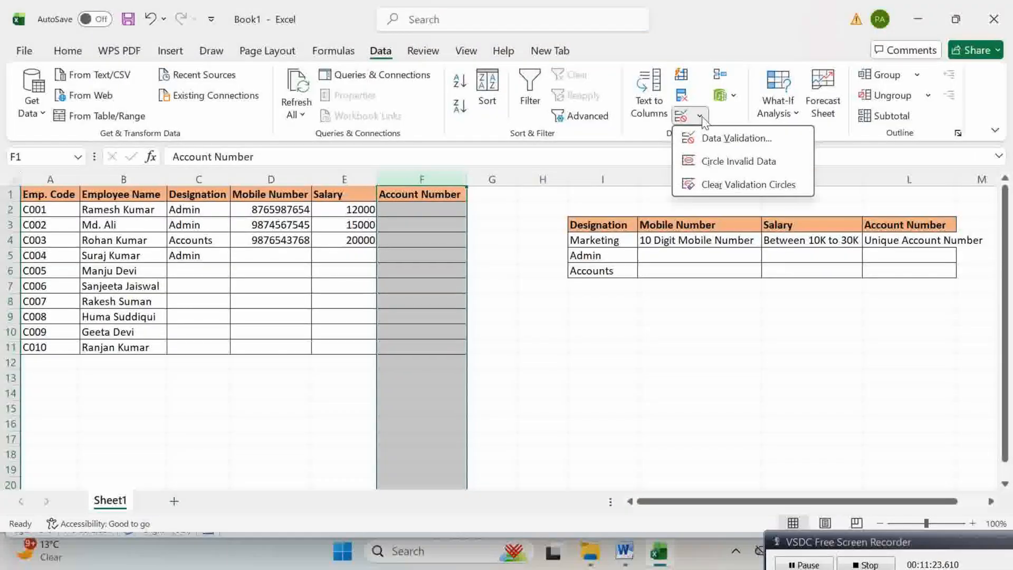
pyautogui.click(715, 140)
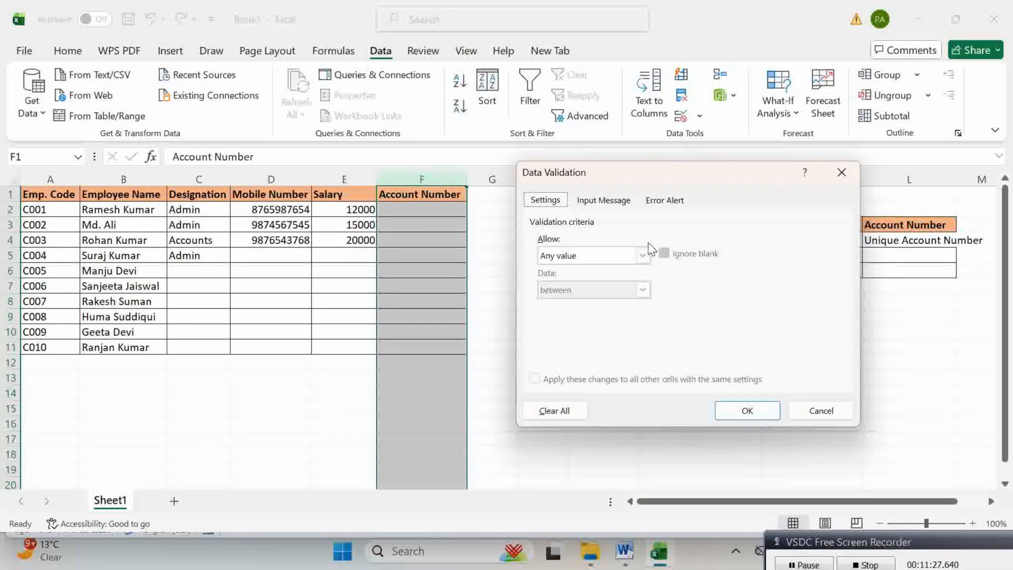
pyautogui.click(641, 256)
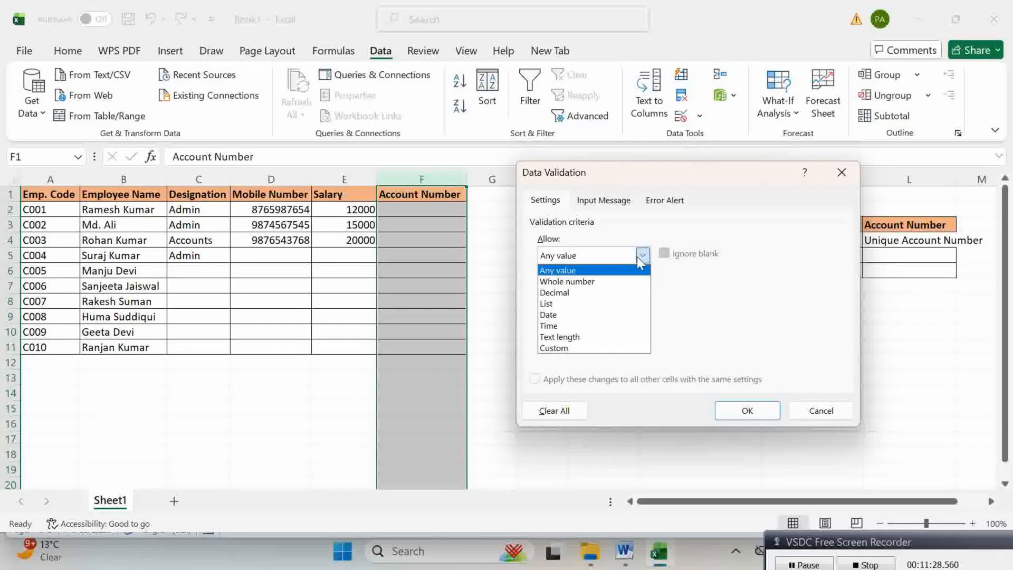
pyautogui.click(559, 348)
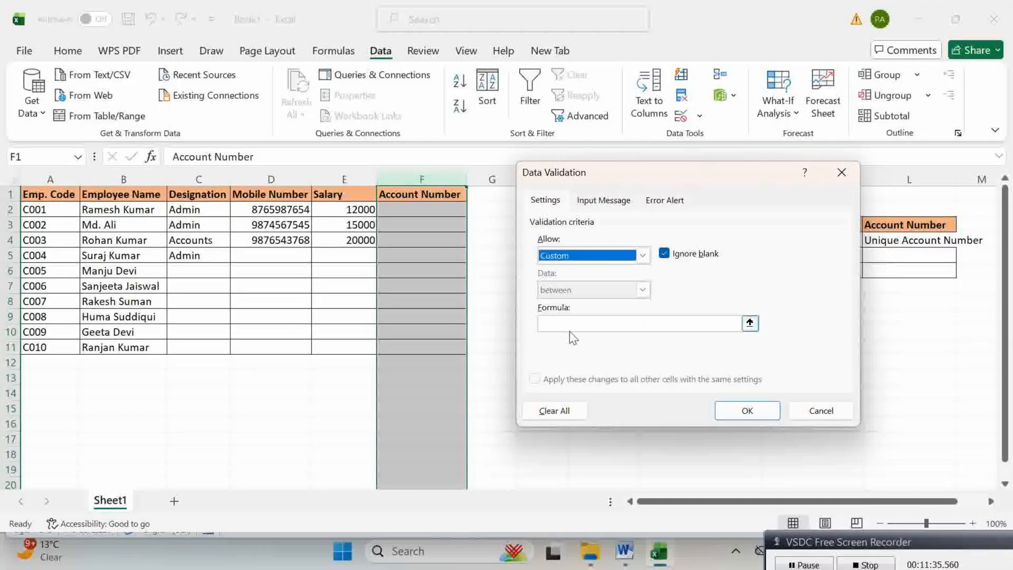
pyautogui.click(570, 327)
pyautogui.write('=countif(')
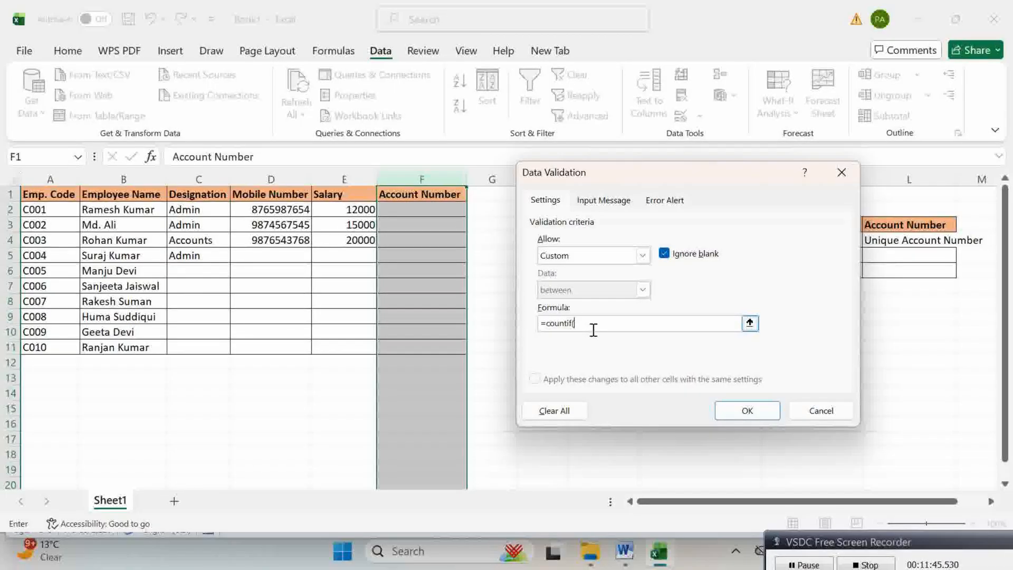
pyautogui.click(429, 178)
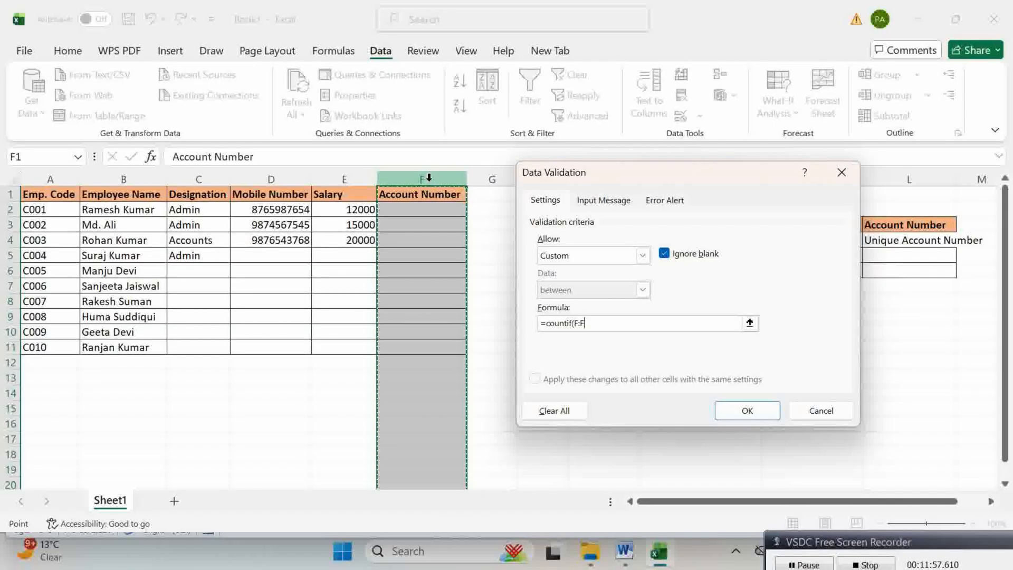
pyautogui.write(',')
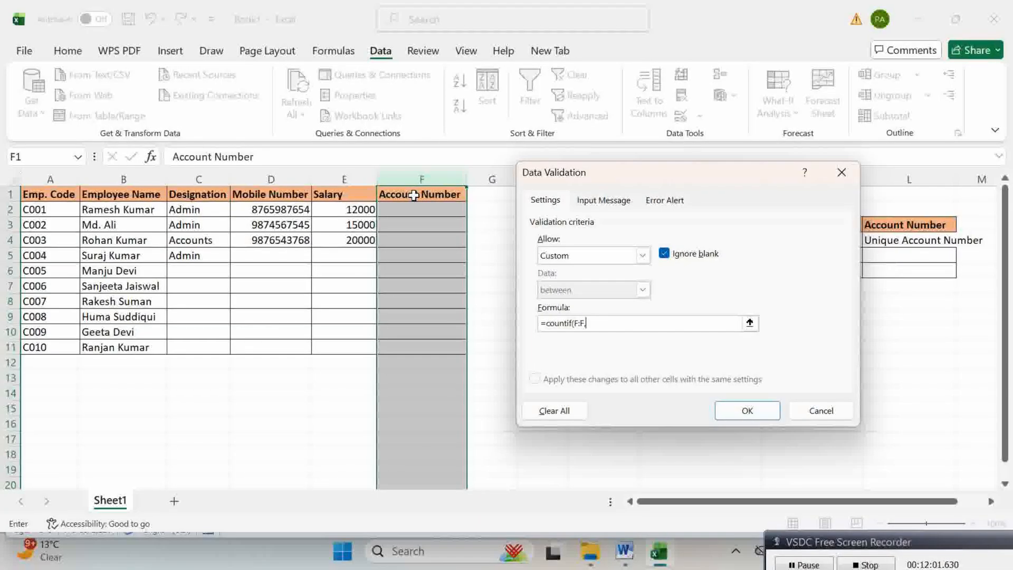
pyautogui.click(413, 195)
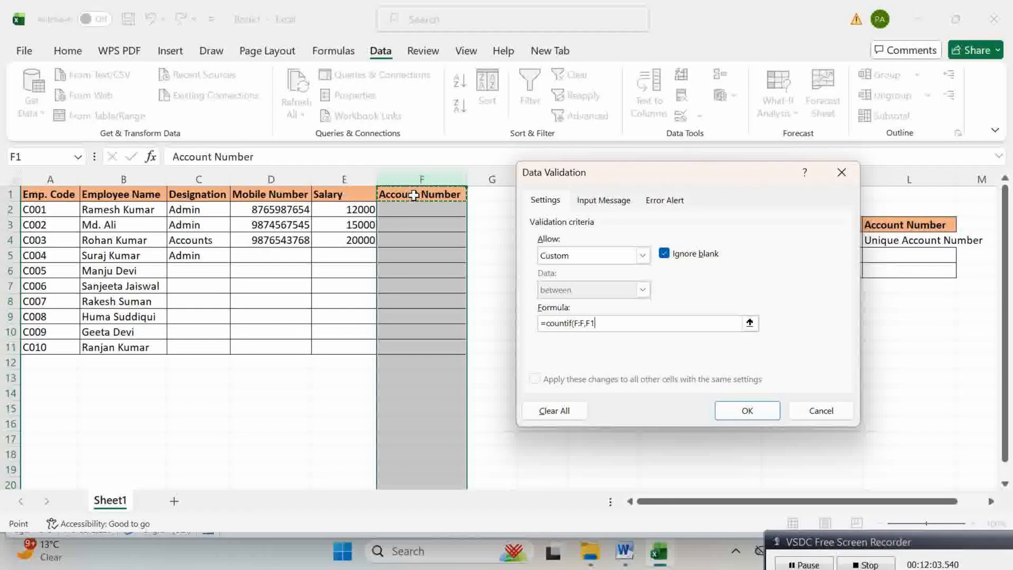
pyautogui.write(')=1')
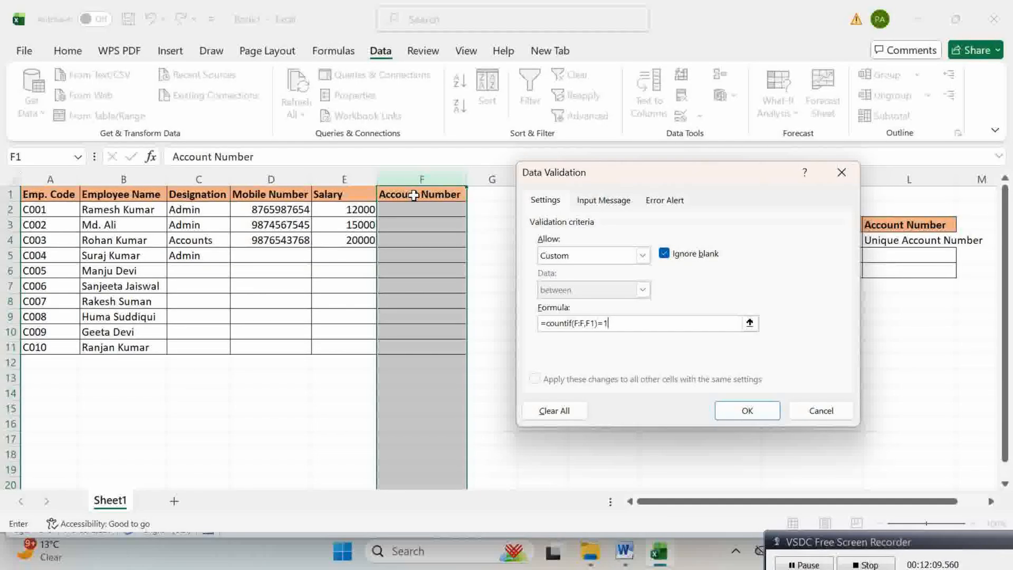
pyautogui.click(748, 411)
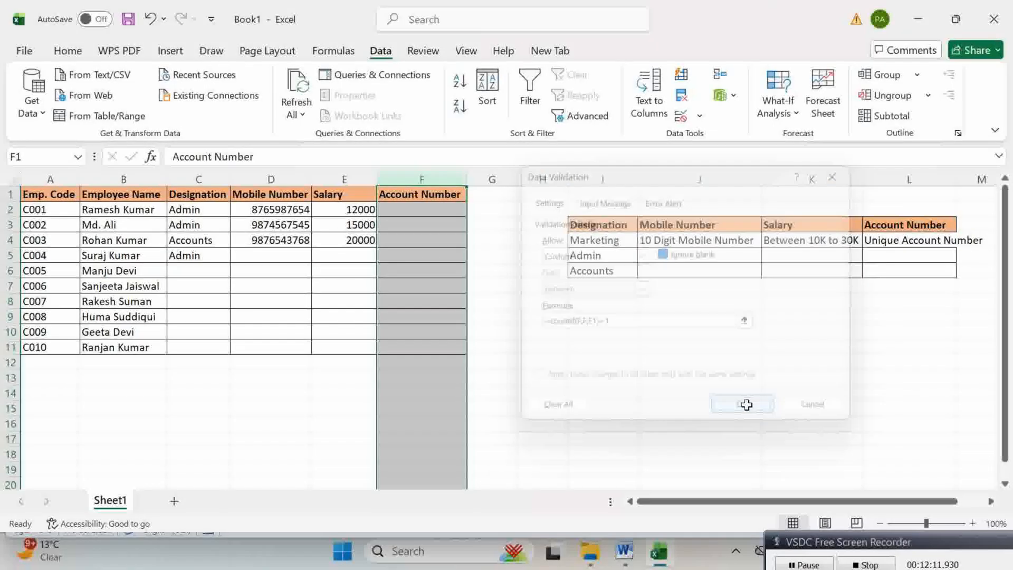
# Step: Enter 56789 and 23456 in F2:F3, then change the rejected duplicate 56789 in F4 to 567891
pyautogui.click(423, 217)
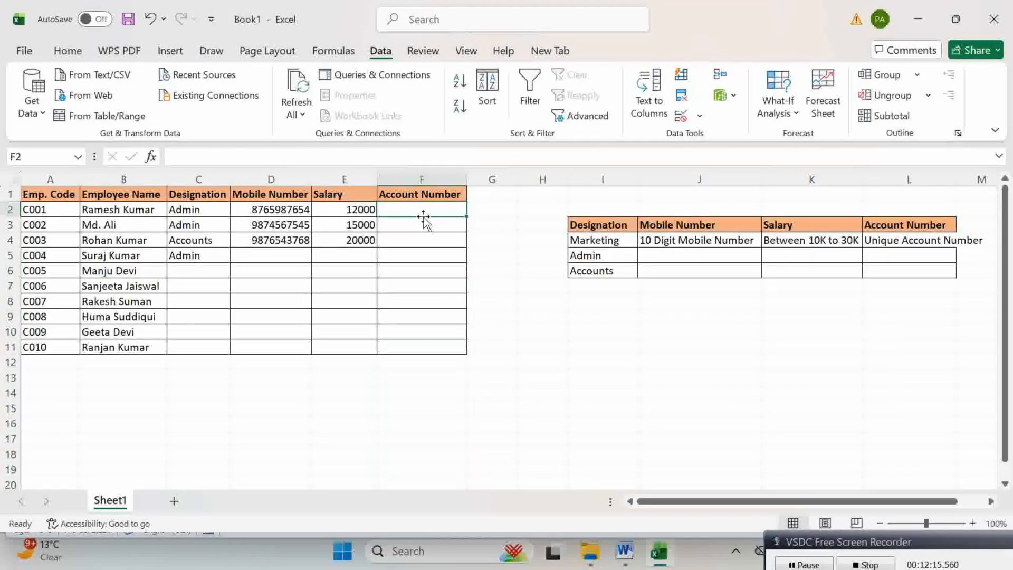
pyautogui.write('56789')
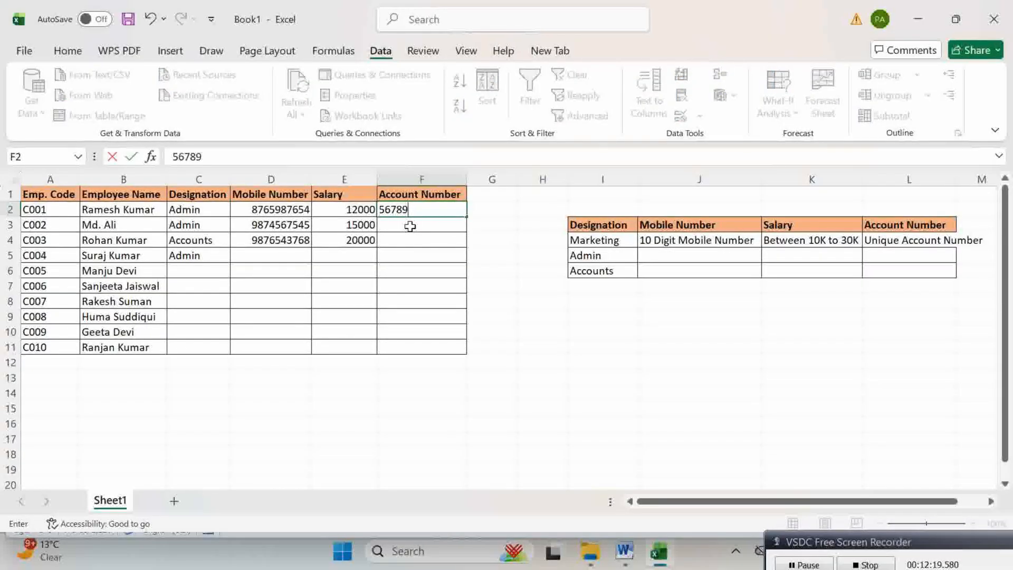
pyautogui.click(408, 226)
pyautogui.write('23456')
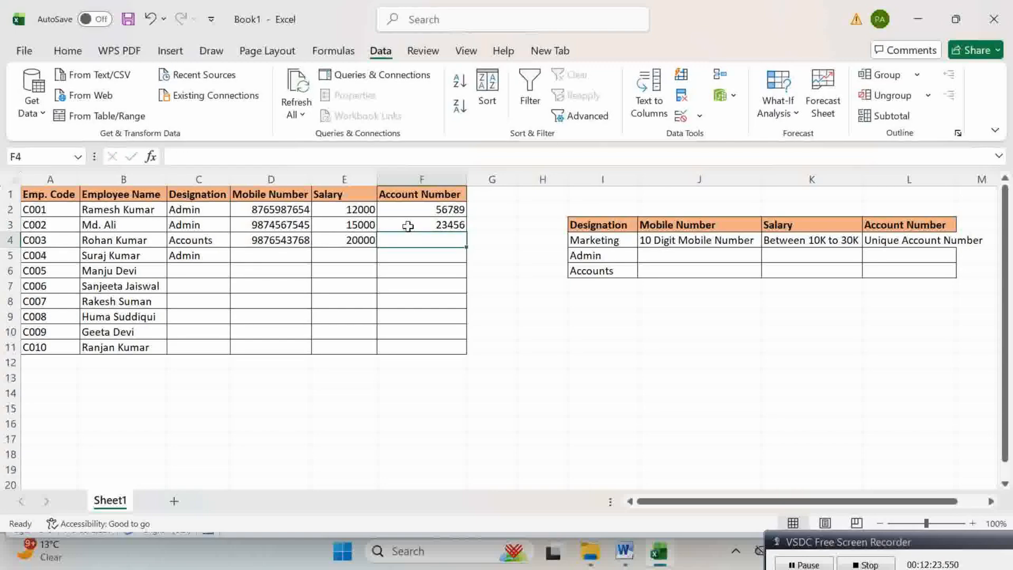
pyautogui.press('Return')
pyautogui.write('5')
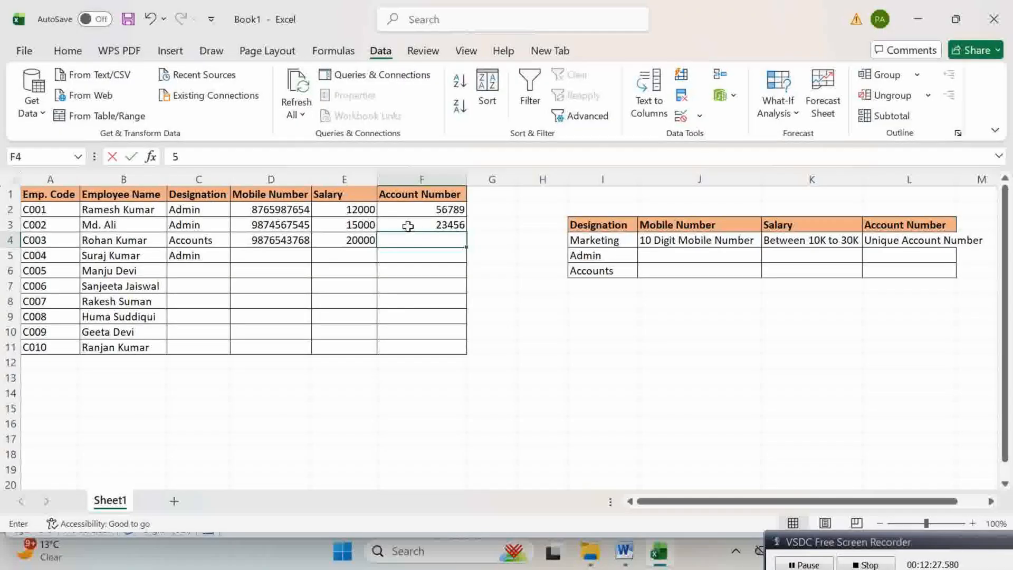
pyautogui.write('6789')
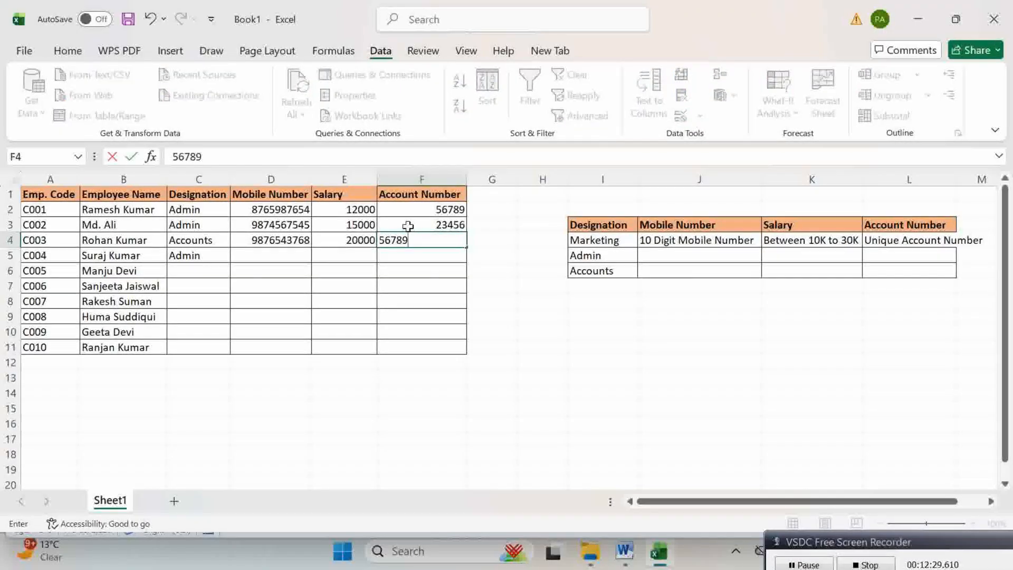
pyautogui.press('Return')
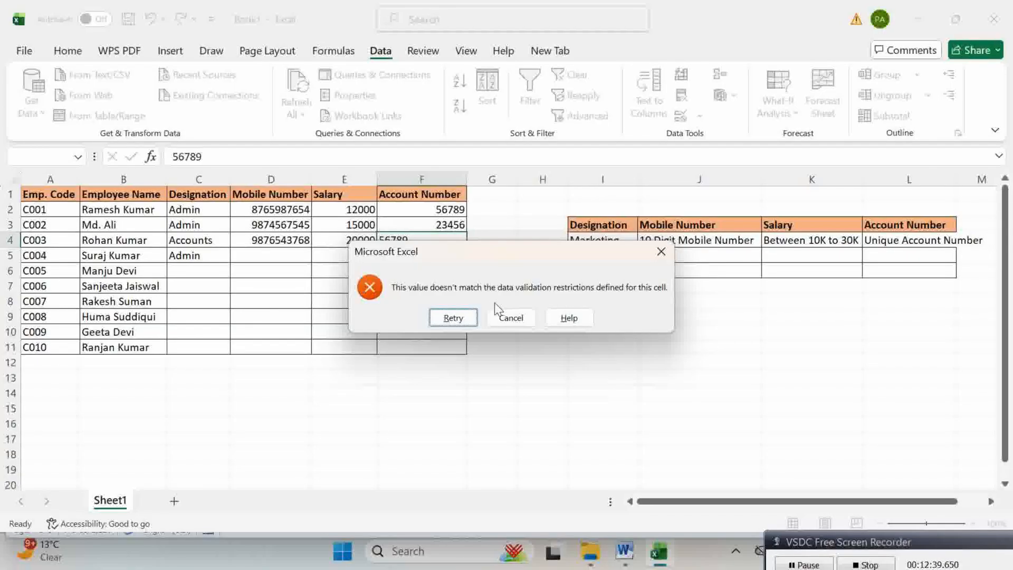
pyautogui.click(452, 318)
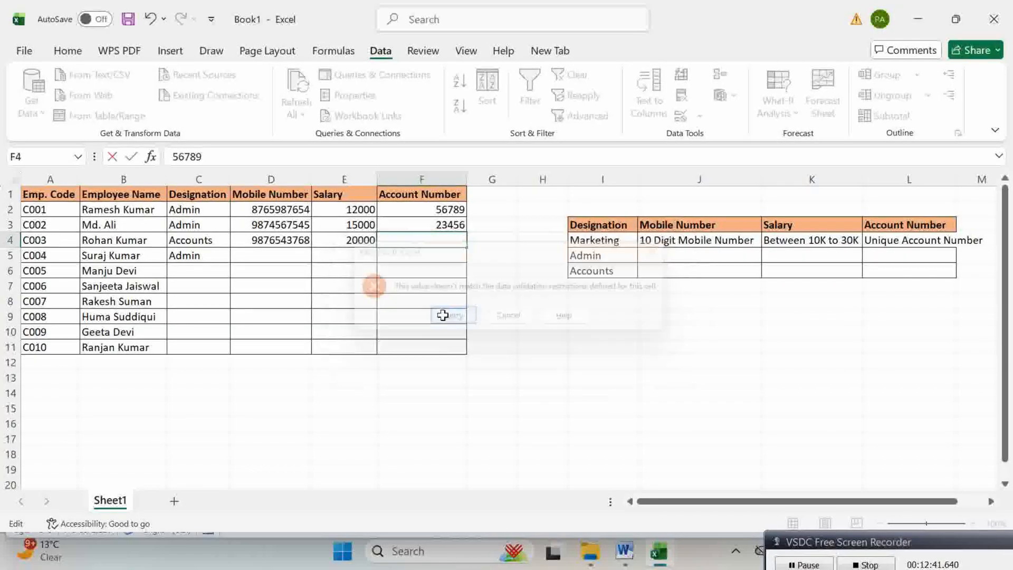
pyautogui.write('1')
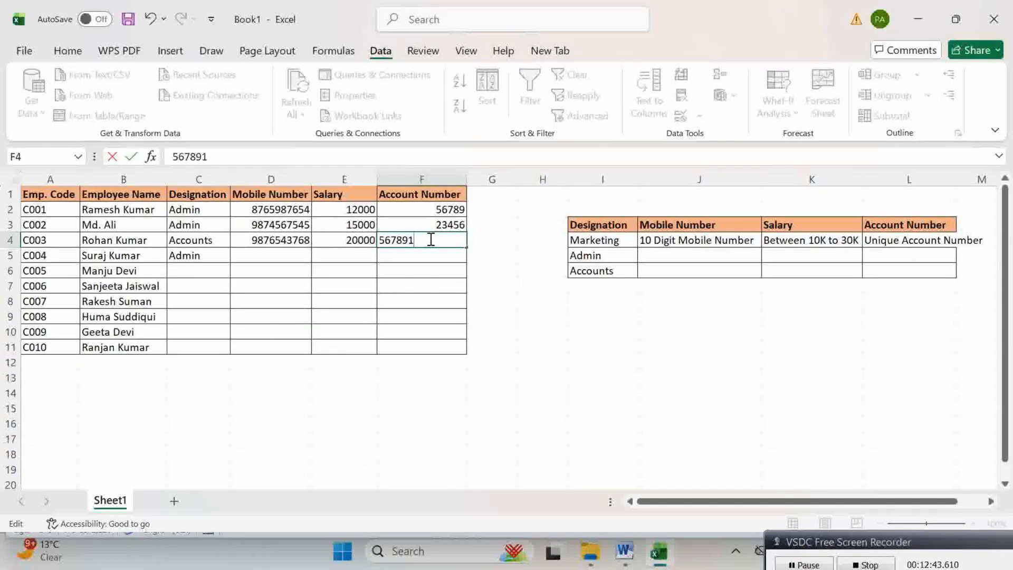
pyautogui.press('Return')
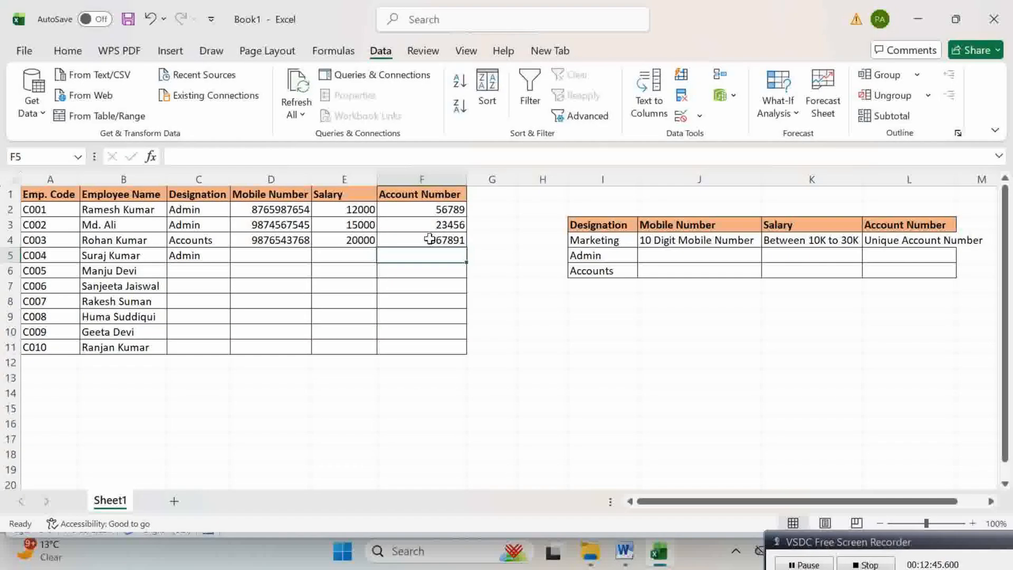
# Step: Enter 234567 and 98764 in F5:F6, then dismiss the rejected duplicate 23456 in F7
pyautogui.write('234567')
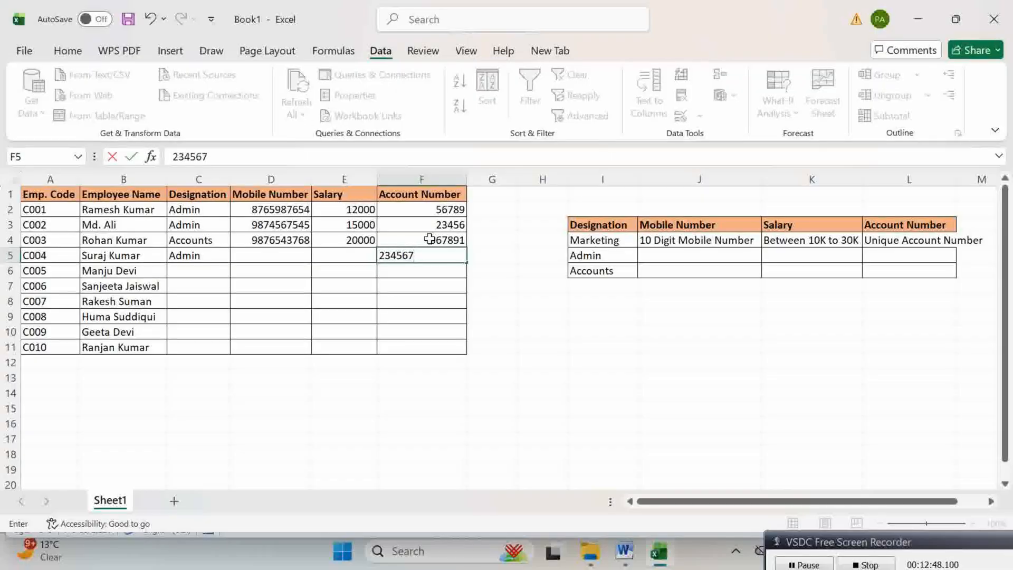
pyautogui.press('Return')
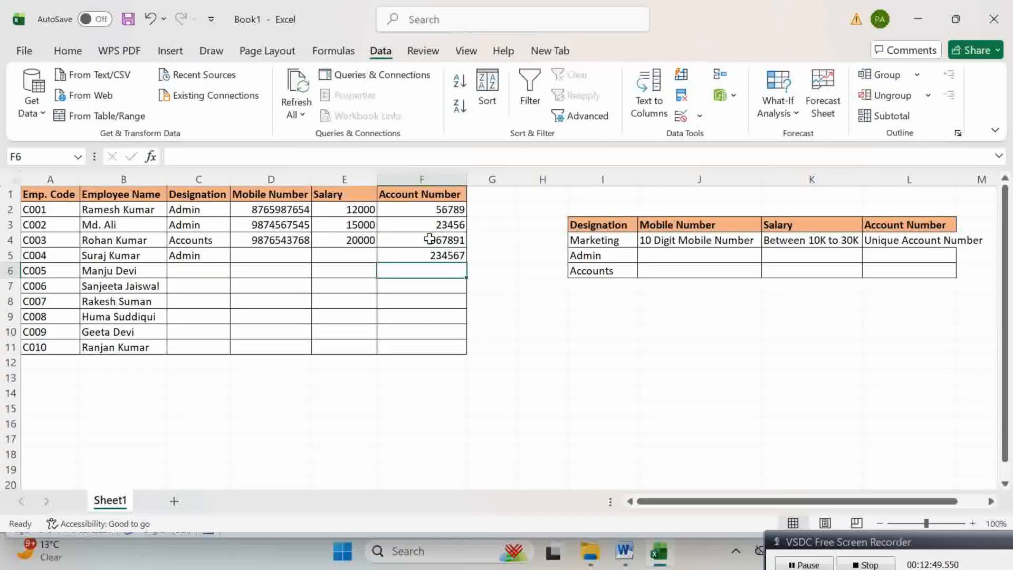
pyautogui.write('98764')
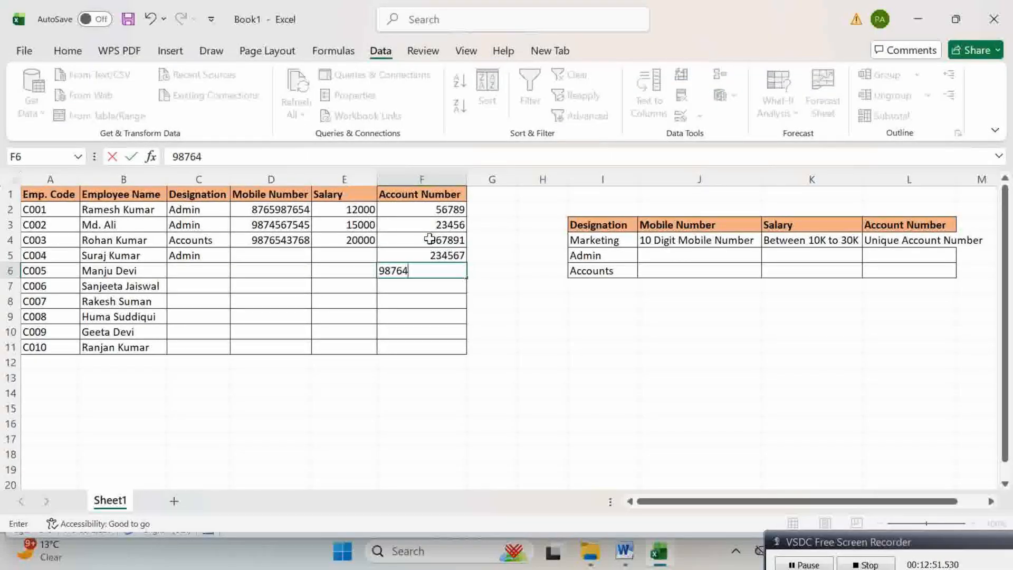
pyautogui.press('Return')
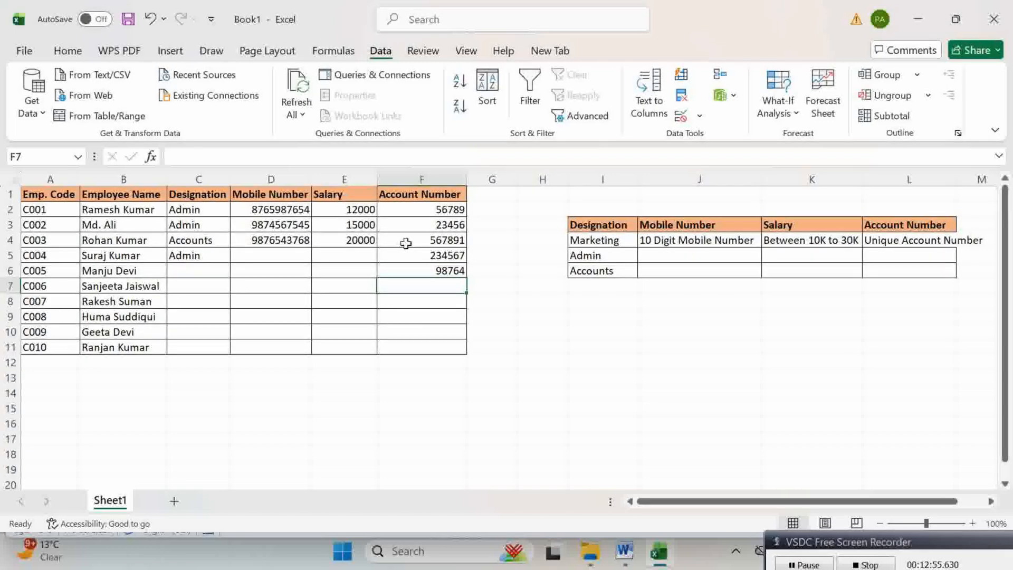
pyautogui.write('23456')
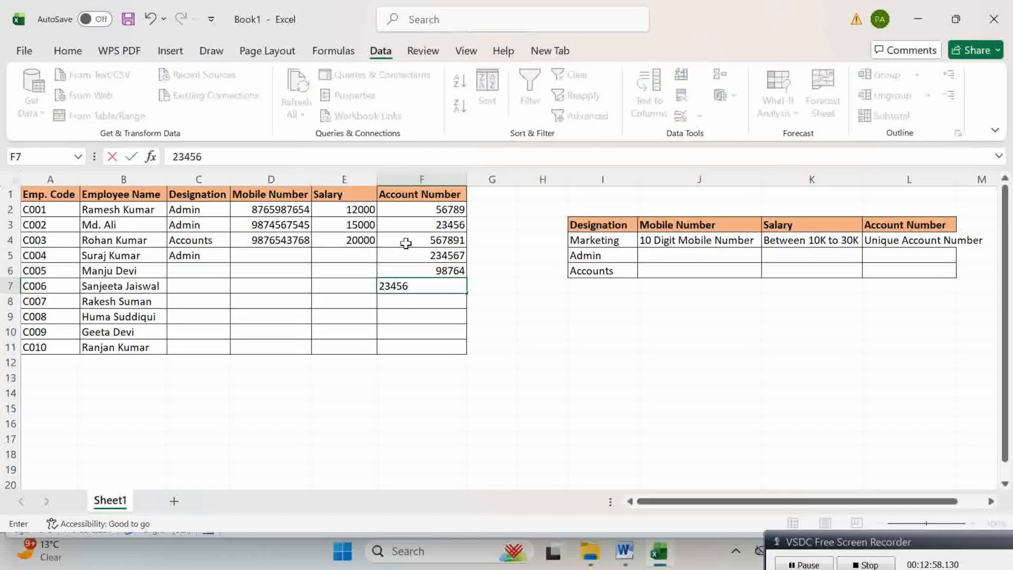
pyautogui.press('Return')
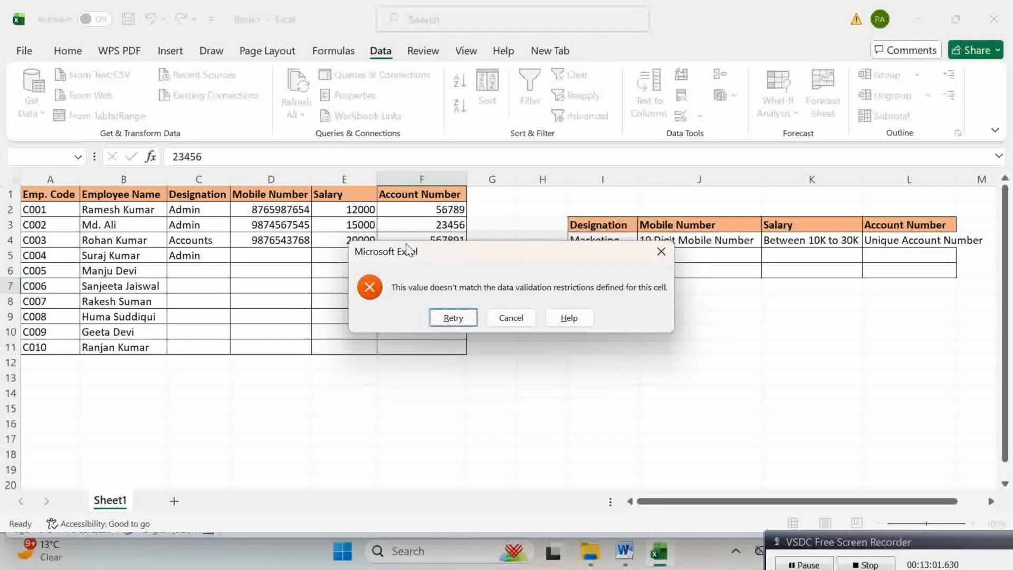
pyautogui.click(661, 255)
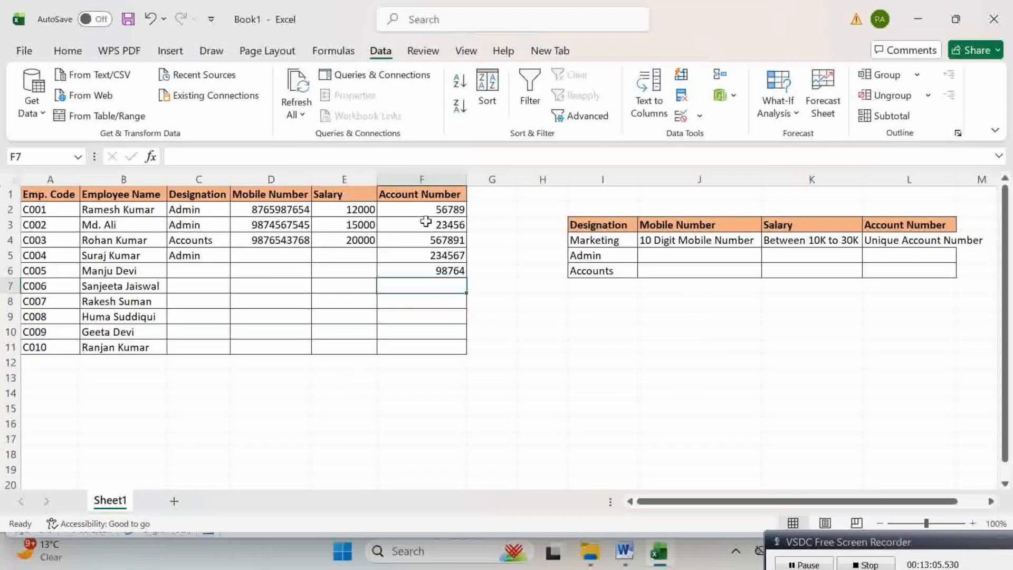
pyautogui.click(430, 240)
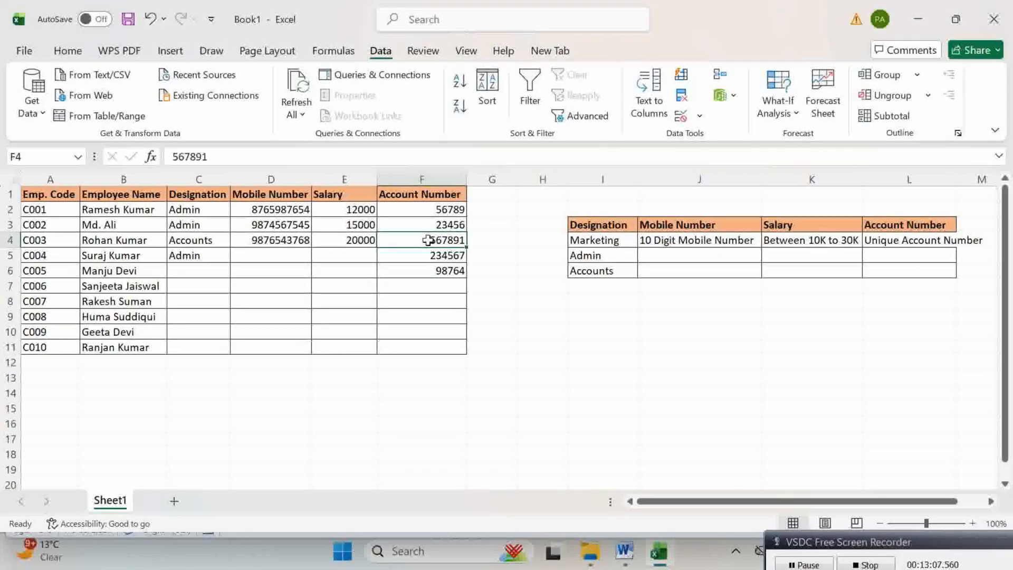
pyautogui.click(444, 271)
pyautogui.click(454, 285)
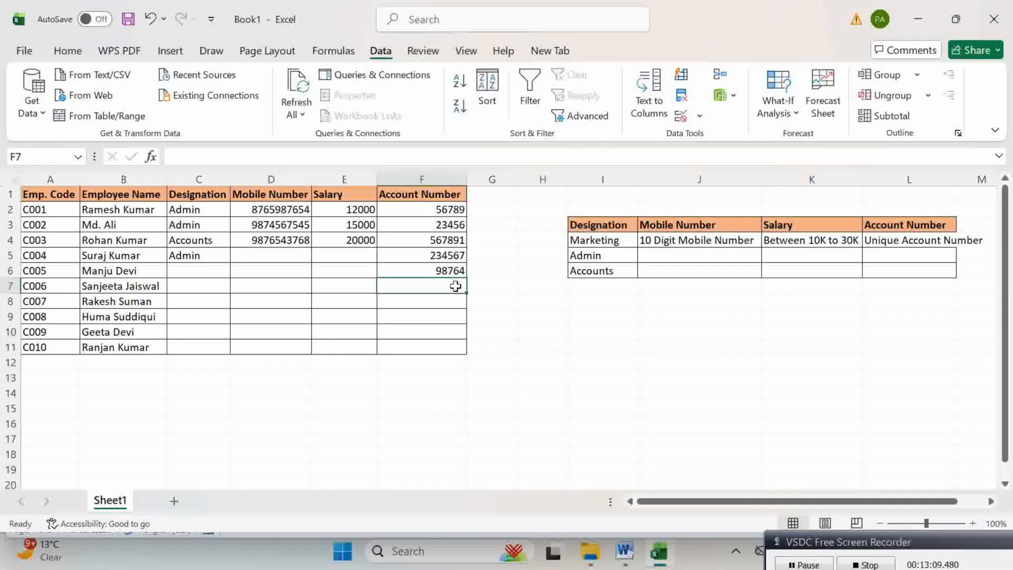